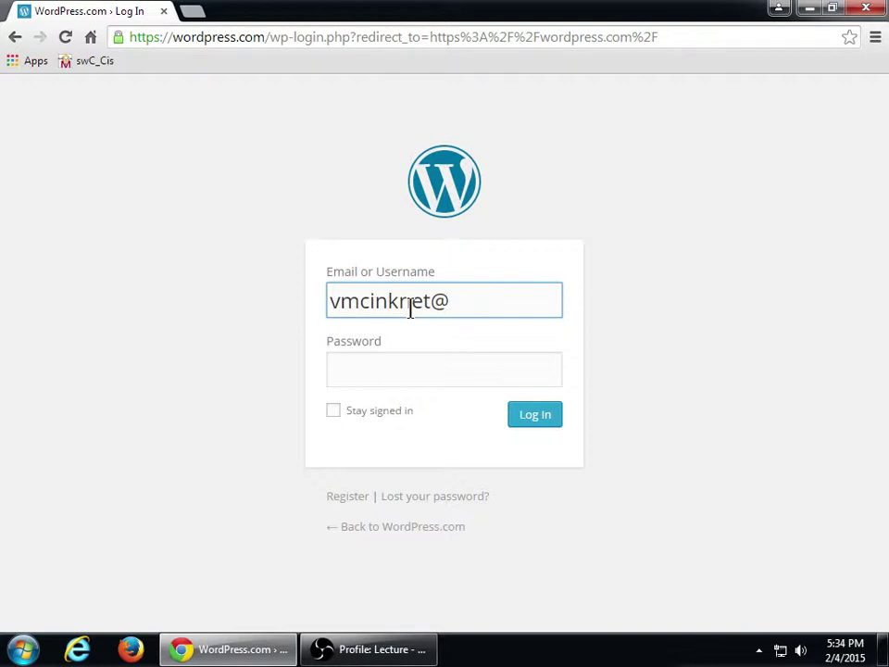
Log in to WordPress.com with the account e-mail and password, declining the browser's offer to save the password
{"action": "type", "text": "gmail.com"}
{"action": "key", "text": "Tab"}
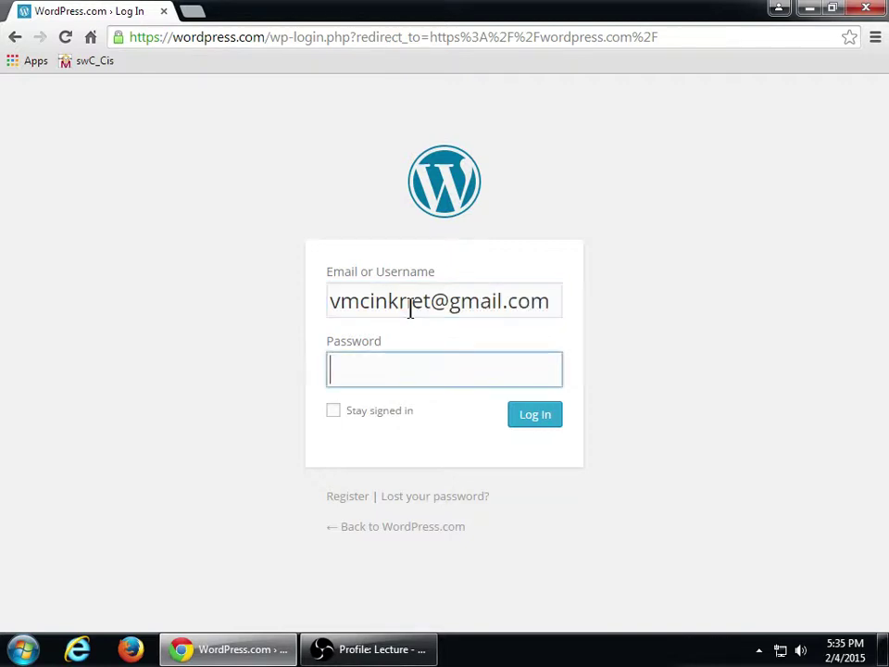
{"action": "type", "text": "••••••••••••••"}
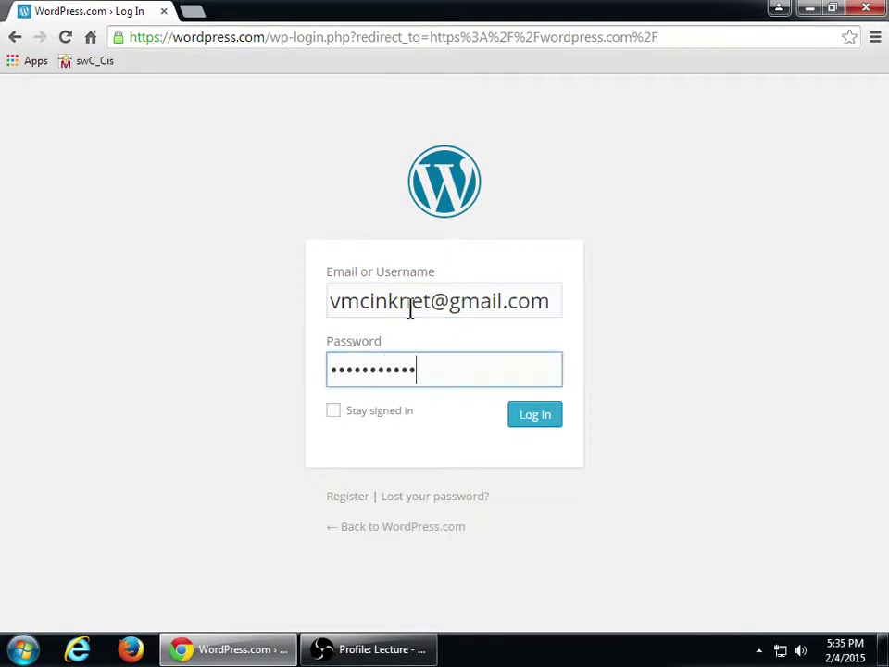
{"action": "key", "text": "Return"}
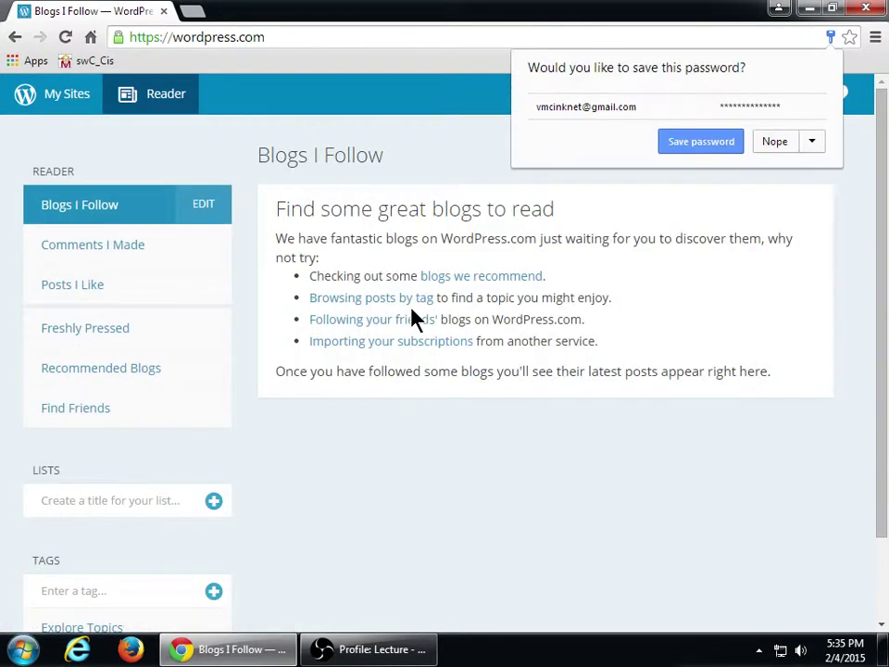
{"action": "left_click", "coordinate": [764, 146]}
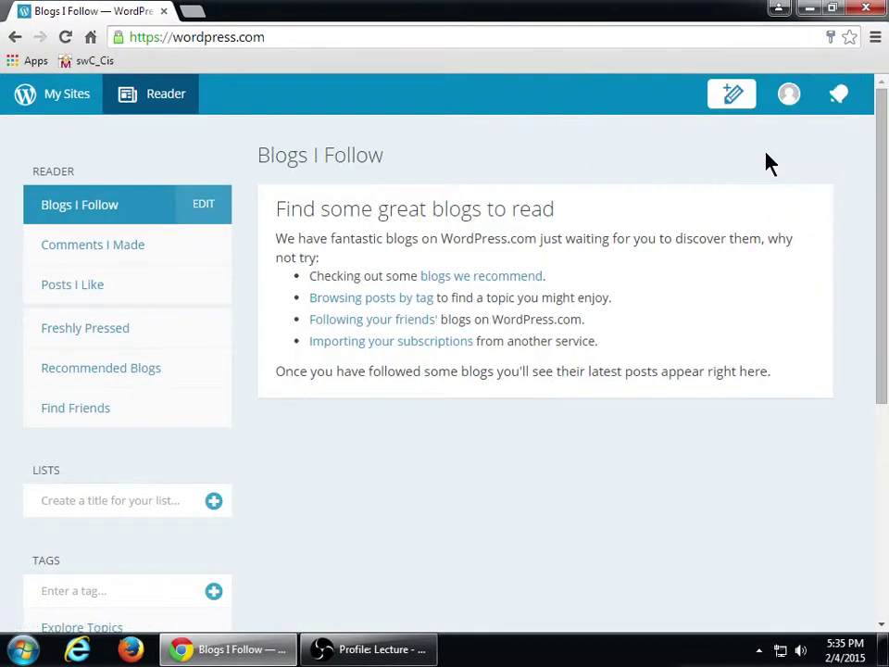
Open My Sites and launch the WP Admin dashboard of the cis255campos site
{"action": "scroll", "coordinate": [161, 153], "scroll_direction": "down", "scroll_amount": 2}
{"action": "key", "text": "super+plus"}
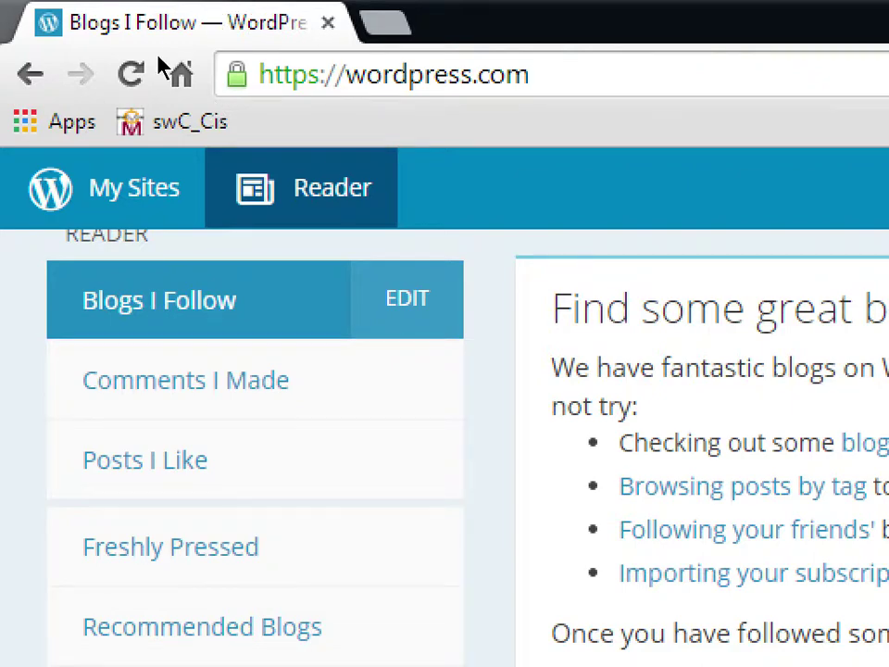
{"action": "left_click", "coordinate": [152, 151]}
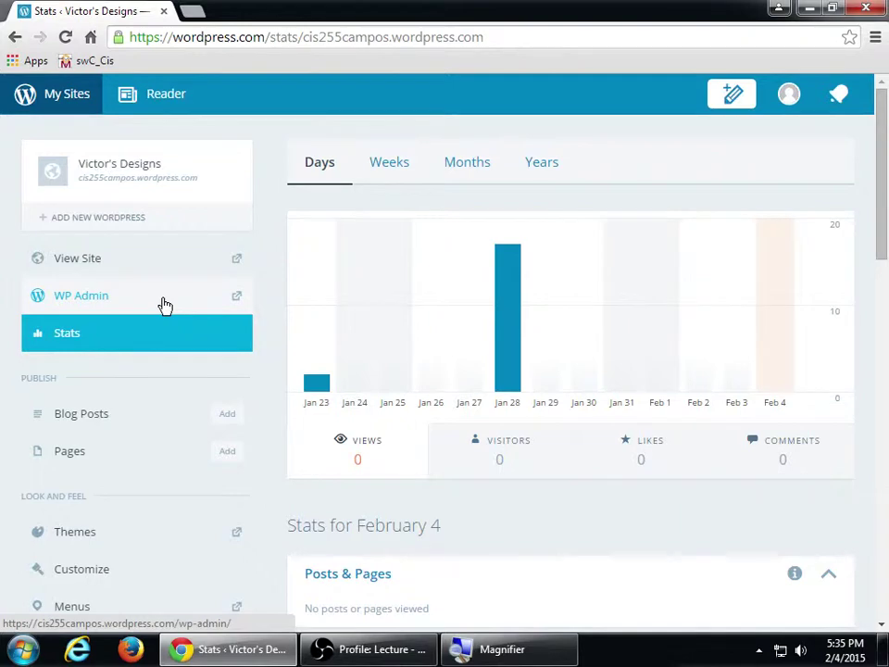
{"action": "left_click", "coordinate": [220, 300]}
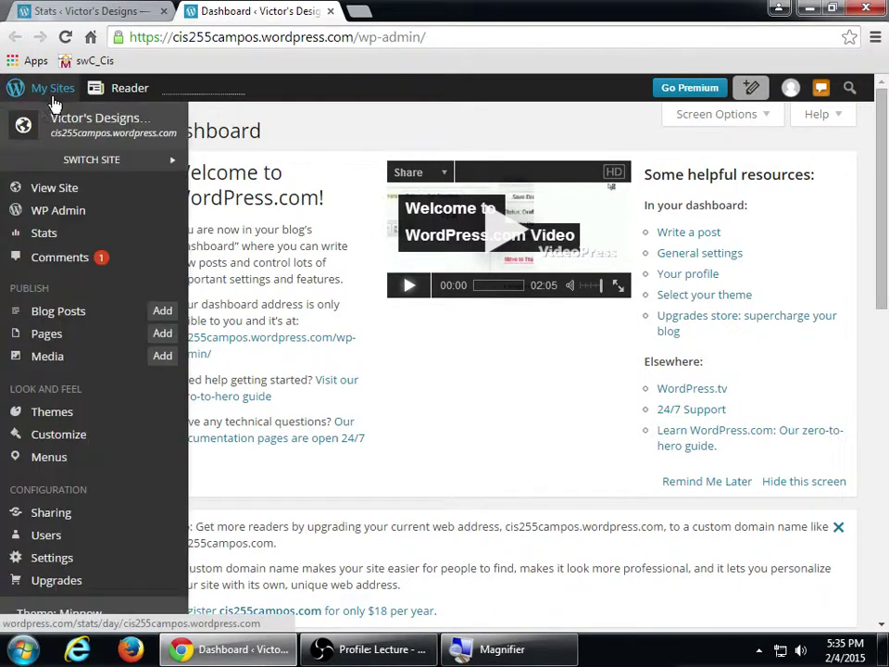
Open the public view of the site alongside the dashboard, close the Stats page, and bring the public site forward
{"action": "left_click", "coordinate": [37, 10]}
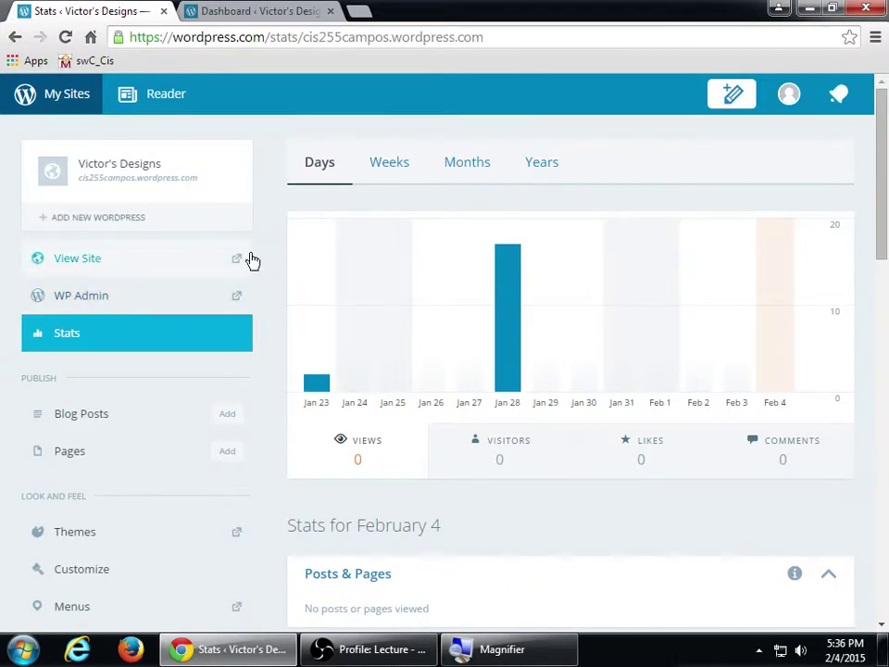
{"action": "left_click", "coordinate": [169, 269]}
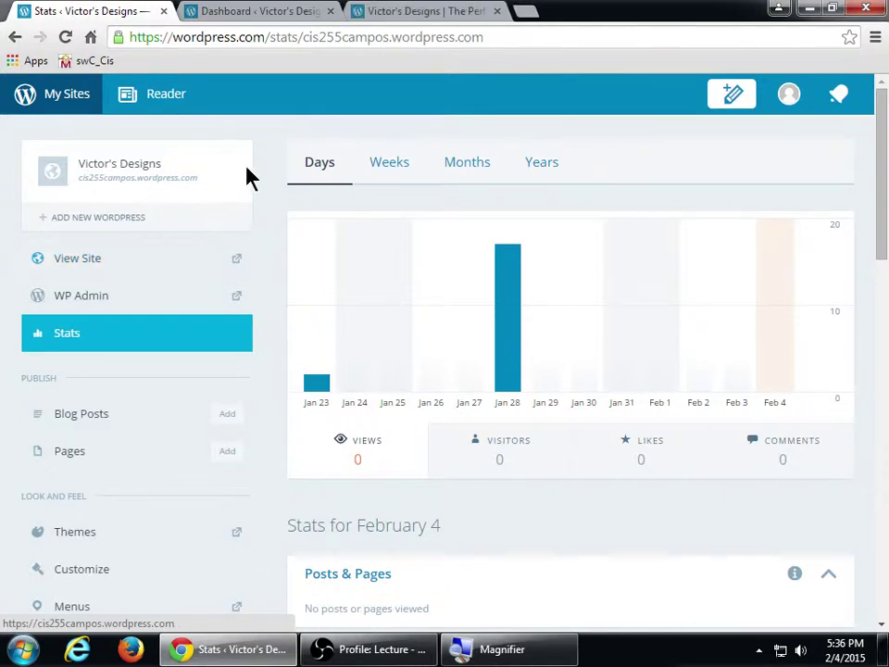
{"action": "left_click", "coordinate": [248, 13]}
{"action": "mouse_move", "coordinate": [26, 105]}
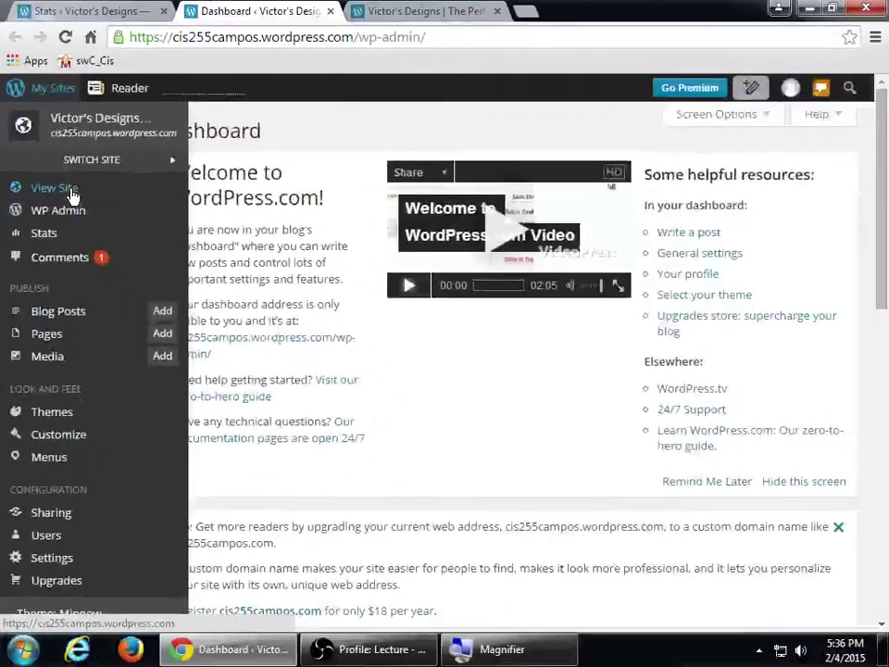
{"action": "left_click", "coordinate": [83, 276]}
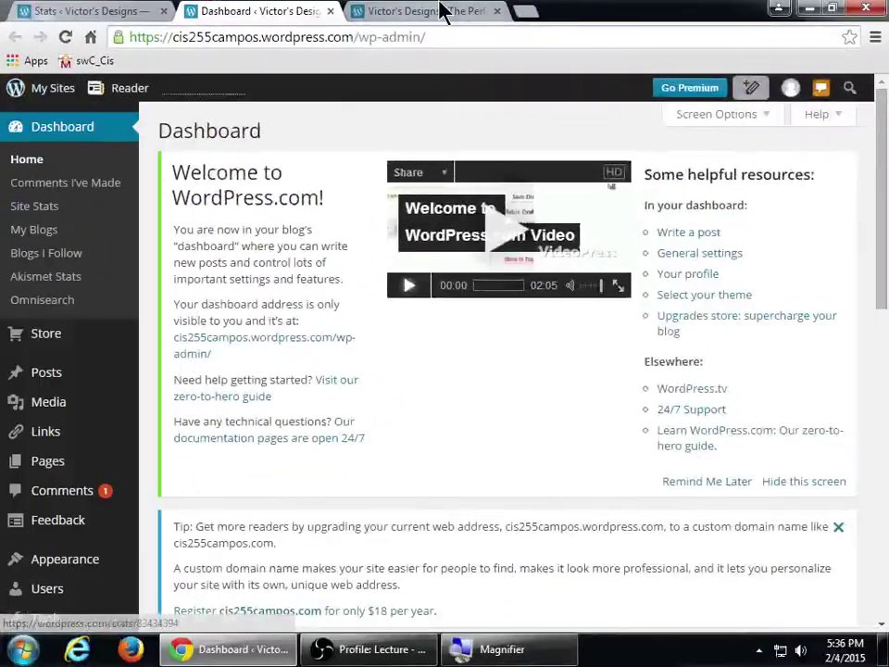
{"action": "left_click", "coordinate": [127, 10]}
{"action": "middle_click", "coordinate": [139, 10]}
{"action": "left_click", "coordinate": [260, 10]}
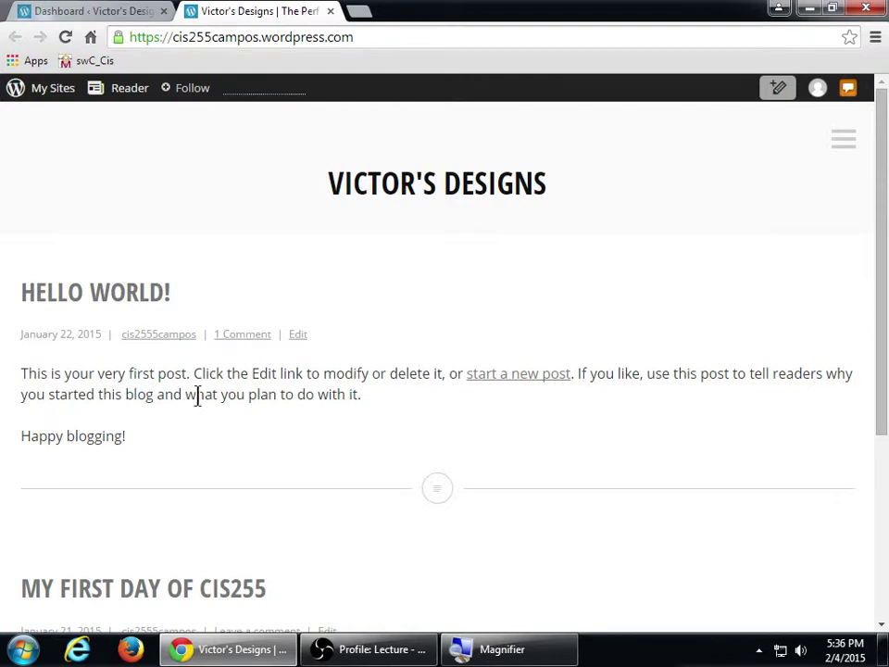
Examine the posts on the public site and the entries in its slide-out navigation menu
{"action": "scroll", "coordinate": [218, 396], "scroll_direction": "down", "scroll_amount": 3}
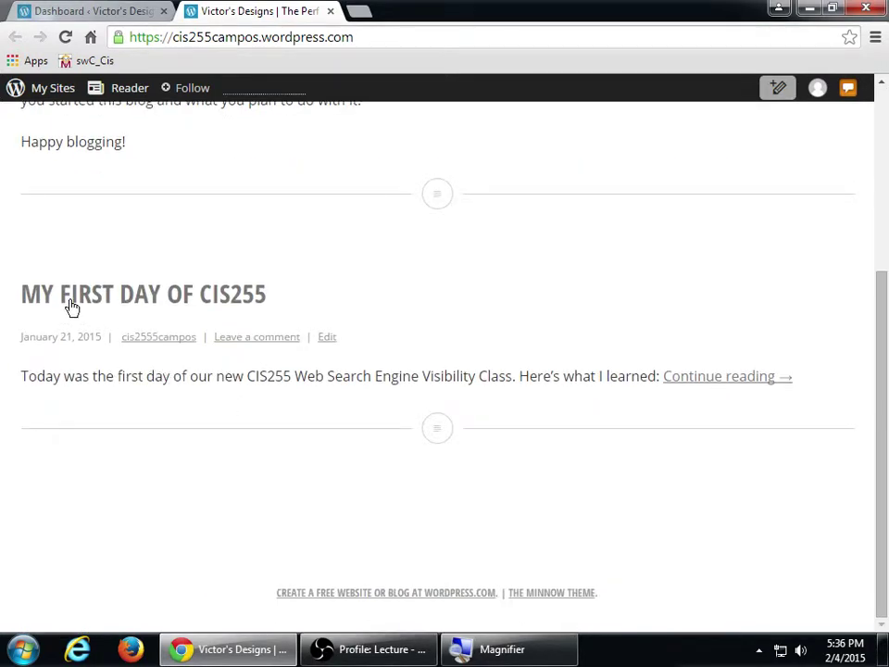
{"action": "scroll", "coordinate": [435, 372], "scroll_direction": "up", "scroll_amount": 3}
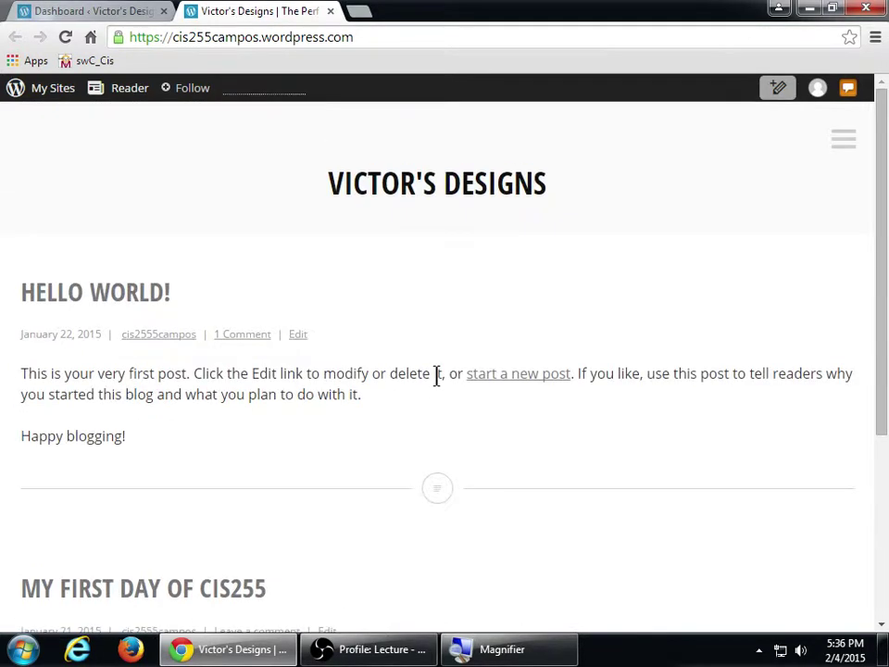
{"action": "left_click", "coordinate": [847, 146]}
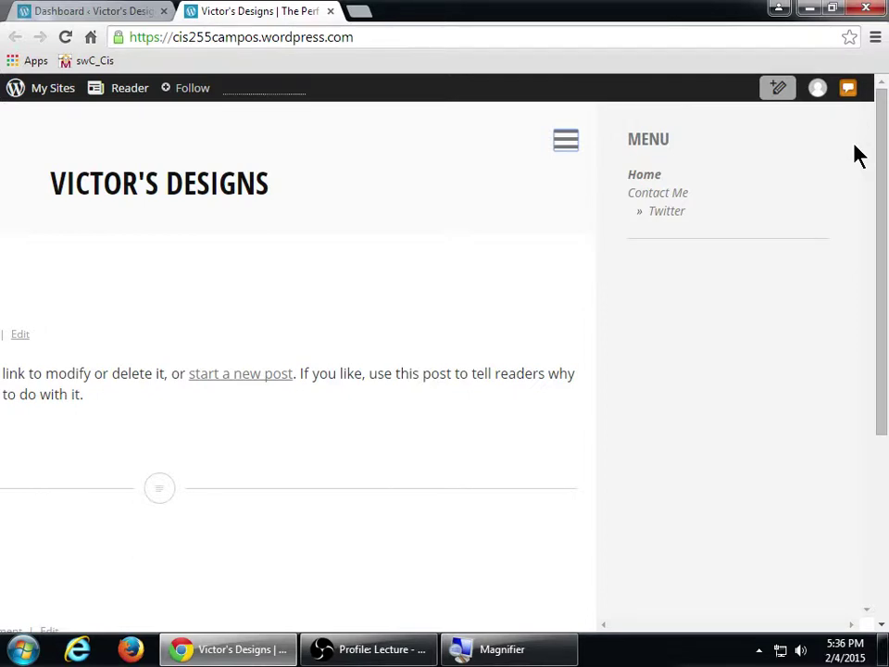
{"action": "key", "text": "super+plus"}
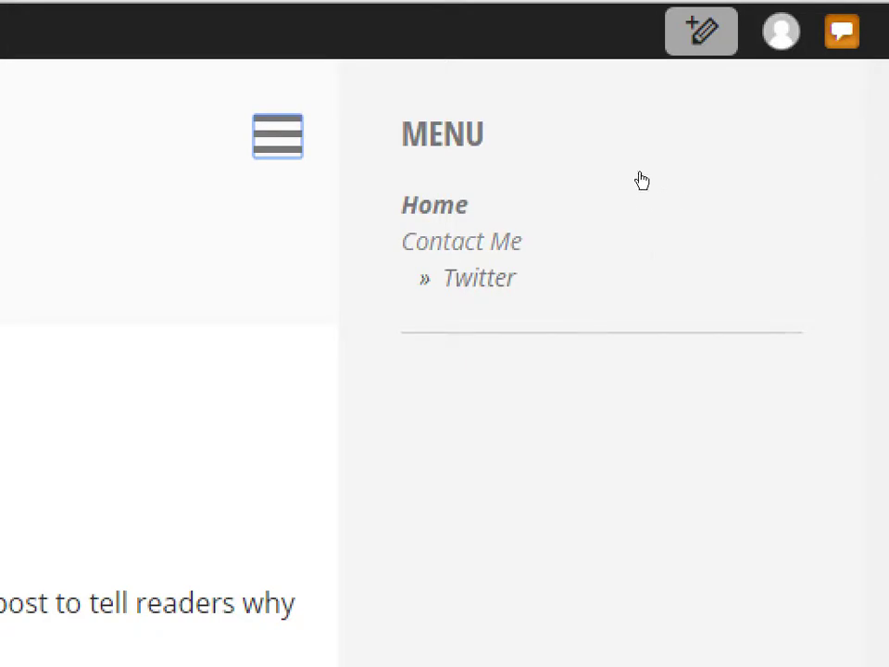
{"action": "key", "text": "super+minus"}
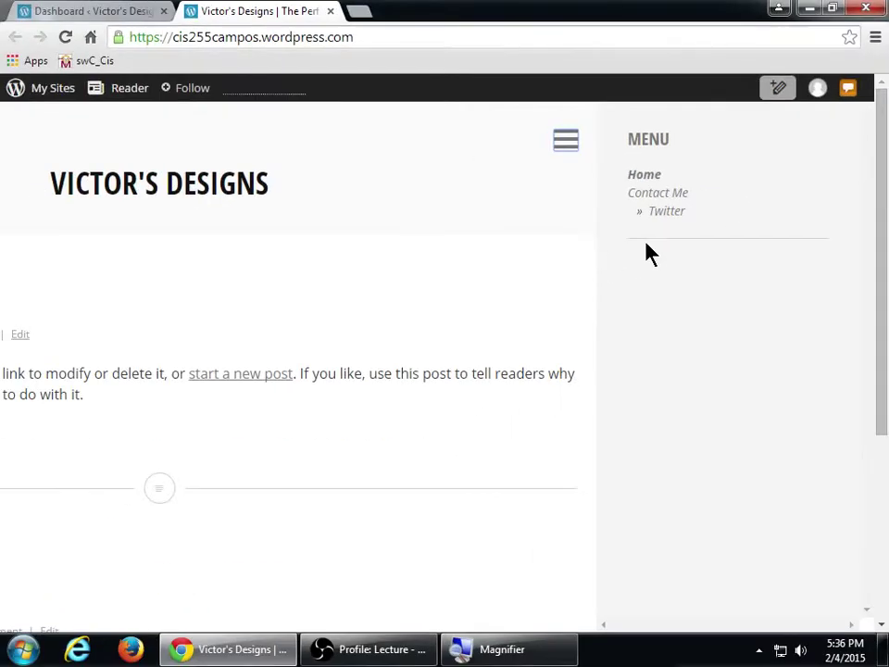
{"action": "left_click", "coordinate": [577, 151]}
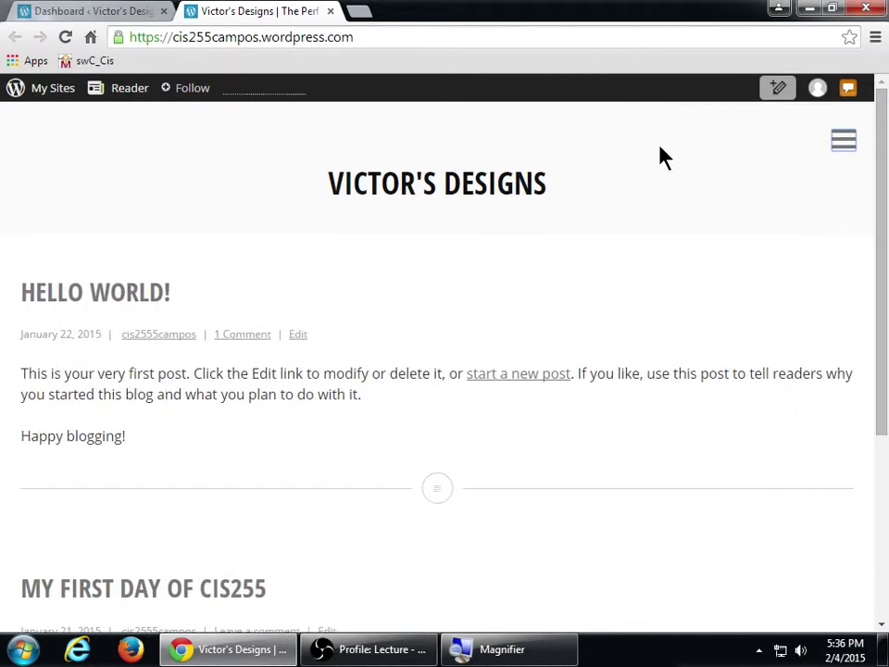
{"action": "left_click", "coordinate": [844, 149]}
{"action": "left_click", "coordinate": [568, 143]}
{"action": "left_click", "coordinate": [106, 9]}
{"action": "left_click", "coordinate": [243, 11]}
Load vmcampos.com in a separate browser window and go to its /blog page
{"action": "key", "text": "ctrl+t"}
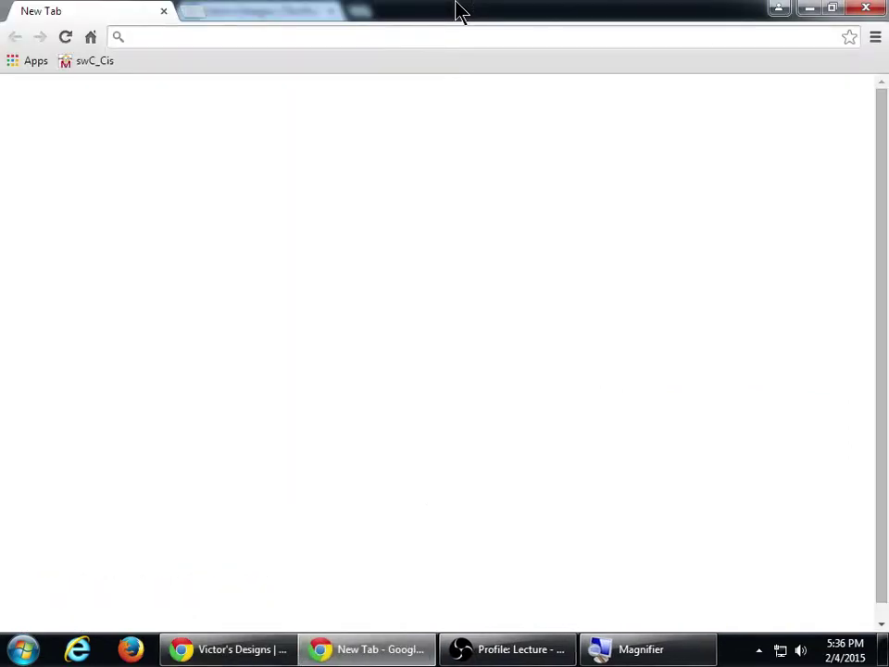
{"action": "type", "text": "vmcampos.com"}
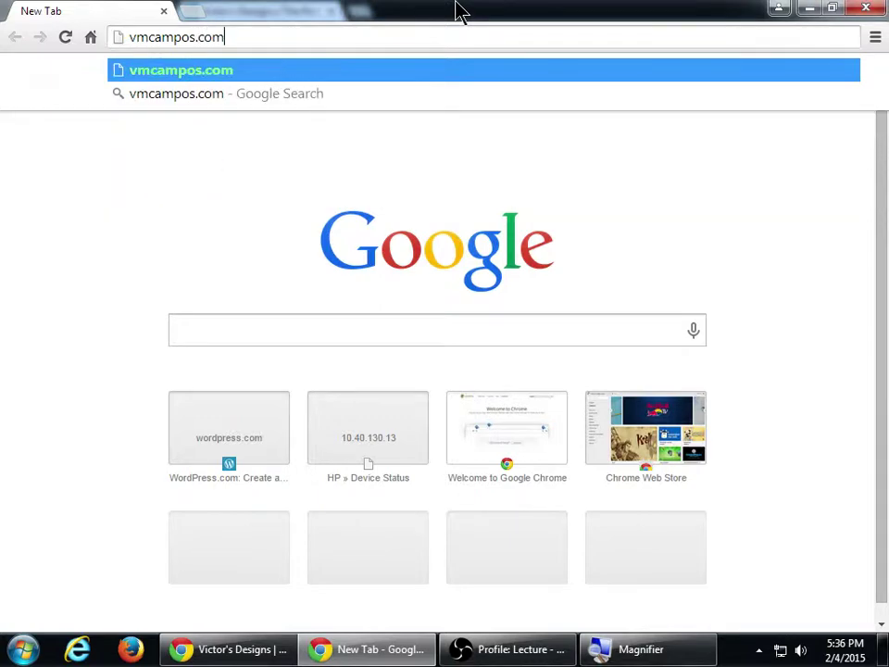
{"action": "key", "text": "Return"}
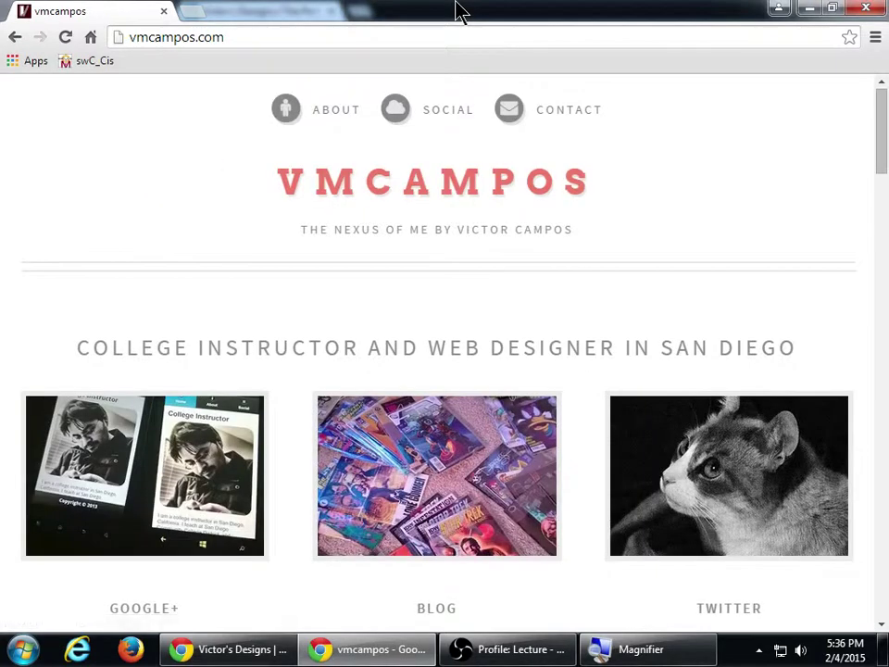
{"action": "key", "text": "ctrl+l"}
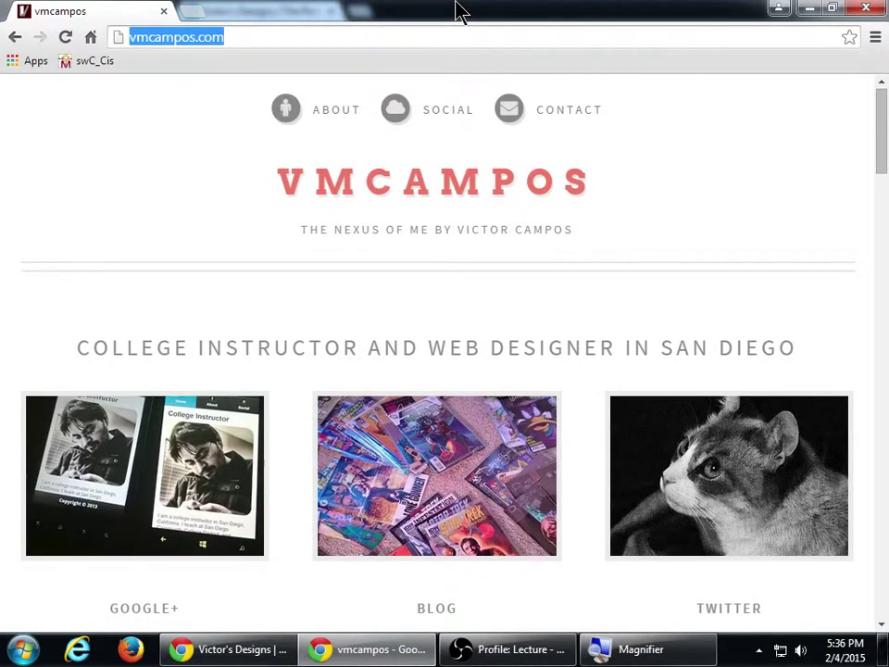
{"action": "key", "text": "End"}
{"action": "type", "text": "/blog"}
{"action": "key", "text": "Return"}
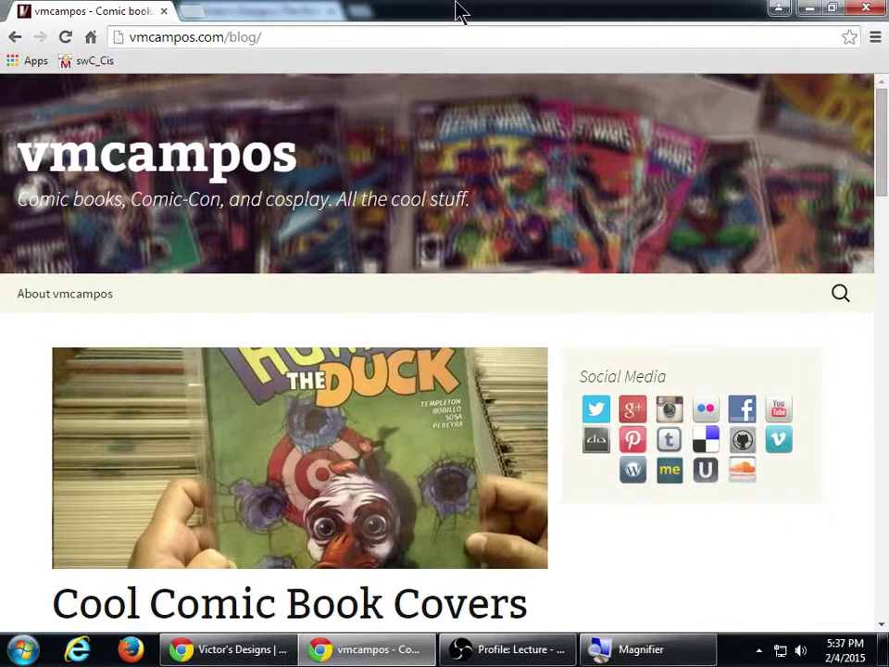
Examine how the vmcampos blog presents its posts, featured images, categories, tags and archives down the page
{"action": "key", "text": "Down"}
{"action": "key", "text": "Down"}
{"action": "key", "text": "Down"}
{"action": "key", "text": "Down"}
{"action": "key", "text": "Down"}
{"action": "key", "text": "Down"}
{"action": "key", "text": "Down"}
{"action": "key", "text": "Down"}
{"action": "key", "text": "Down"}
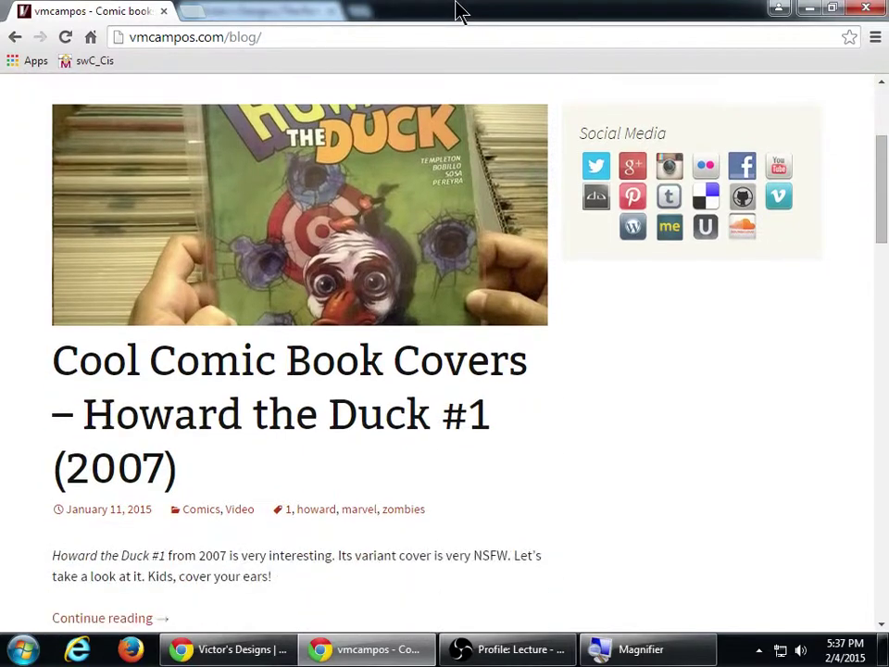
{"action": "key", "text": "Down"}
{"action": "key", "text": "Down"}
{"action": "key", "text": "Down"}
{"action": "key", "text": "Down"}
{"action": "key", "text": "Down"}
{"action": "key", "text": "Down"}
{"action": "key", "text": "Down"}
{"action": "key", "text": "Down"}
{"action": "key", "text": "Down"}
{"action": "key", "text": "Down"}
{"action": "key", "text": "Down"}
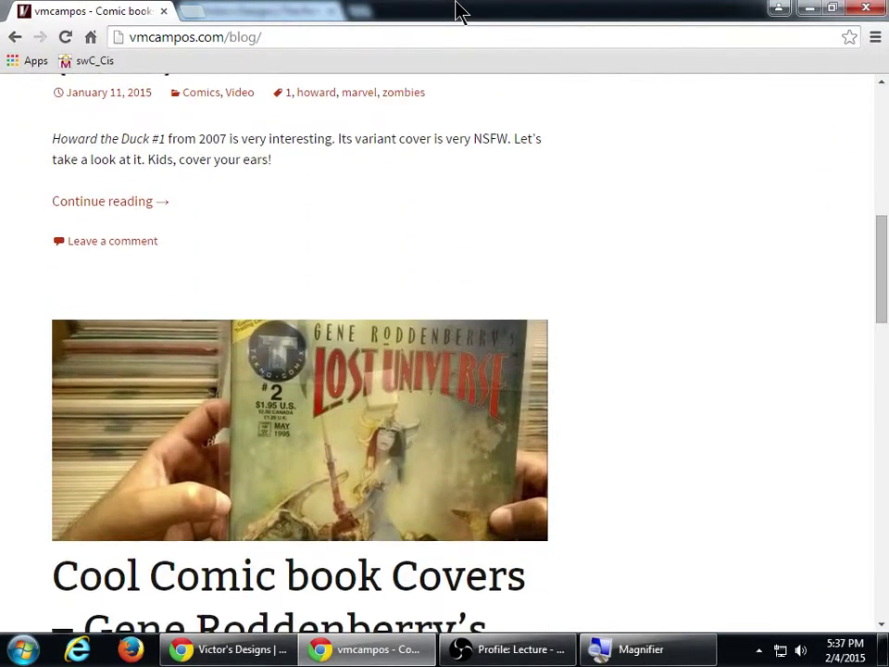
{"action": "key", "text": "Down"}
{"action": "key", "text": "Down"}
{"action": "key", "text": "Down"}
{"action": "key", "text": "Down"}
{"action": "key", "text": "Down"}
{"action": "key", "text": "Down"}
{"action": "key", "text": "Down"}
{"action": "key", "text": "Down"}
{"action": "key", "text": "Down"}
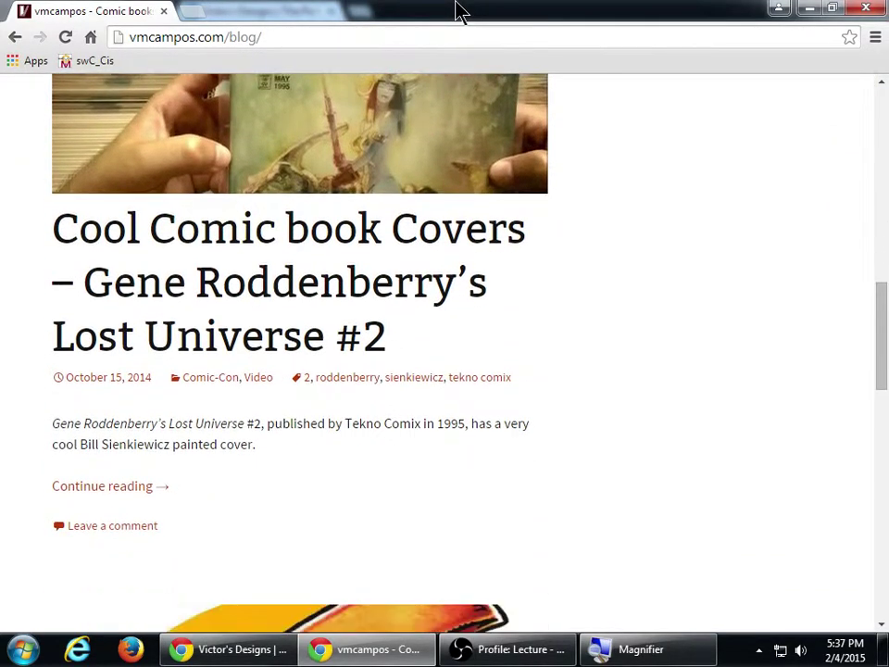
{"action": "key", "text": "Down"}
{"action": "key", "text": "Down"}
{"action": "key", "text": "Down"}
{"action": "key", "text": "Down"}
{"action": "key", "text": "Down"}
{"action": "key", "text": "Down"}
{"action": "key", "text": "Down"}
{"action": "key", "text": "Down"}
{"action": "key", "text": "Down"}
{"action": "key", "text": "Down"}
{"action": "key", "text": "Down"}
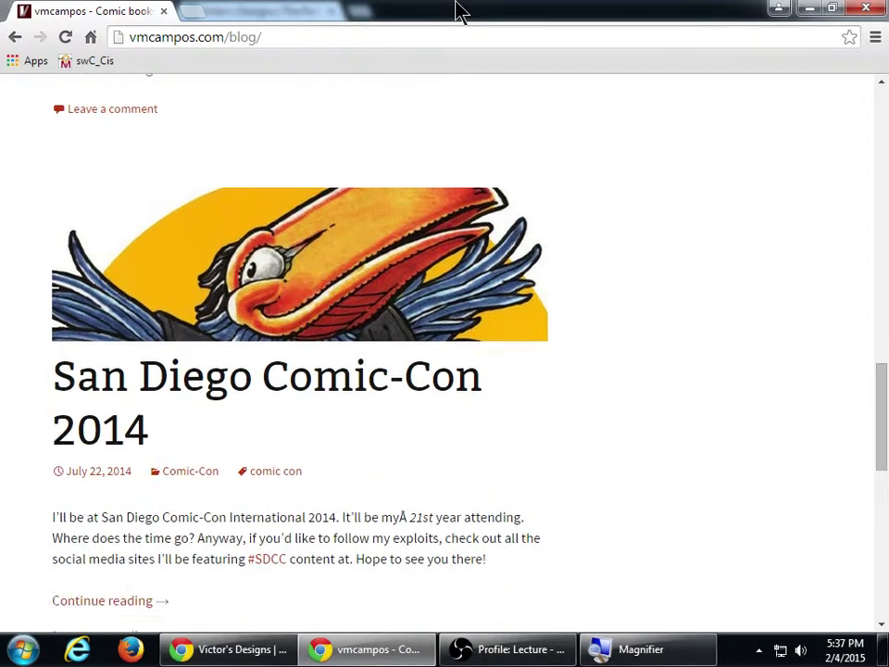
{"action": "key", "text": "Down"}
{"action": "key", "text": "Down"}
{"action": "key", "text": "Down"}
{"action": "key", "text": "Down"}
{"action": "key", "text": "Down"}
{"action": "key", "text": "Down"}
{"action": "key", "text": "Down"}
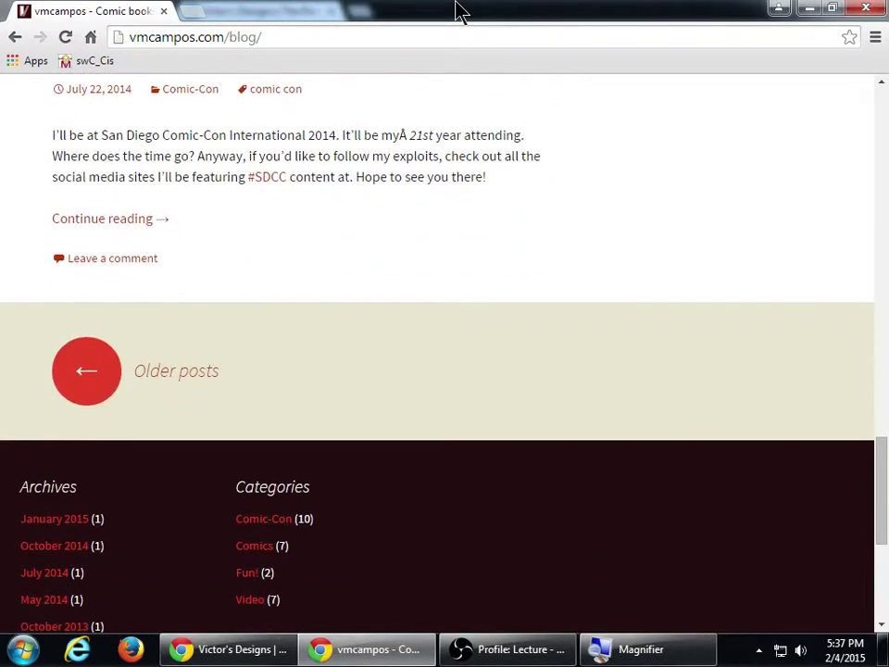
{"action": "key", "text": "Home"}
{"action": "key", "text": "Down"}
{"action": "key", "text": "Down"}
{"action": "key", "text": "Down"}
{"action": "key", "text": "Down"}
{"action": "key", "text": "Down"}
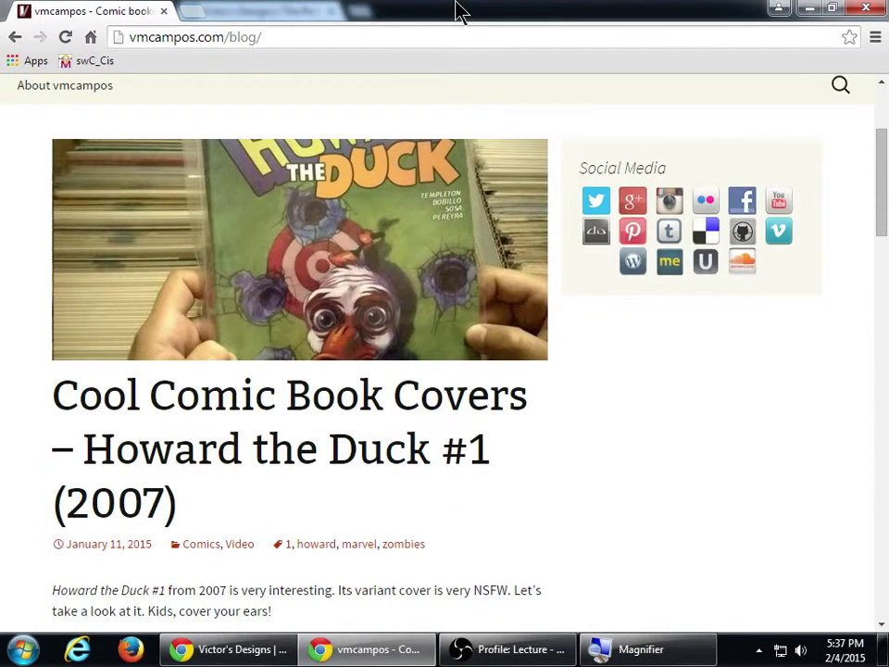
{"action": "key", "text": "Page_Down"}
{"action": "key", "text": "Down"}
{"action": "key", "text": "Down"}
{"action": "key", "text": "Down"}
{"action": "key", "text": "Down"}
{"action": "key", "text": "Down"}
{"action": "key", "text": "Page_Down"}
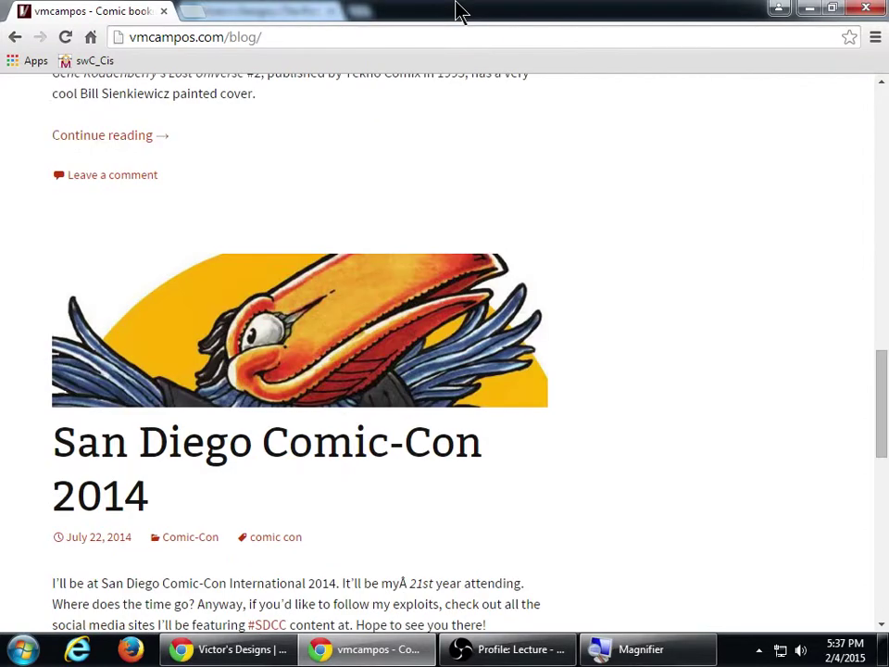
{"action": "key", "text": "Down"}
{"action": "key", "text": "Down"}
{"action": "key", "text": "Down"}
{"action": "key", "text": "Down"}
{"action": "key", "text": "Down"}
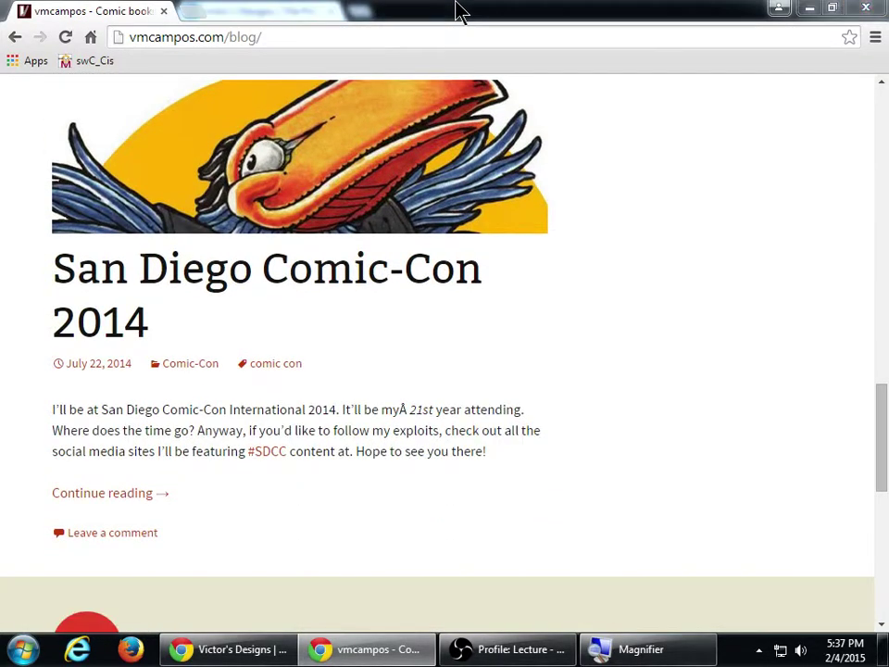
Compare the cis255campos site's post list with the vmcampos blog, and highlight the blog's web address
{"action": "key", "text": "alt+Tab"}
{"action": "scroll", "coordinate": [524, 377], "scroll_direction": "down", "scroll_amount": 1}
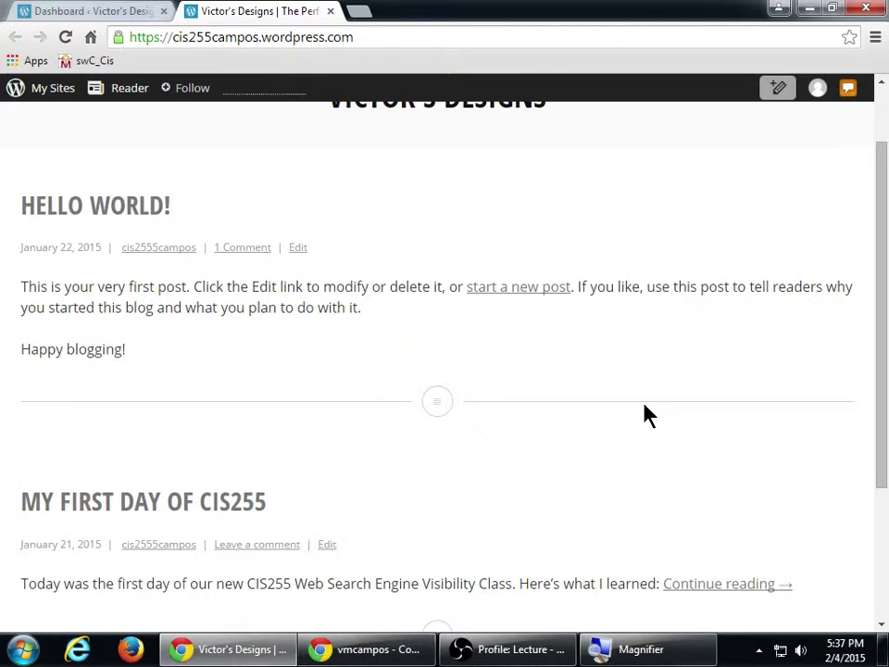
{"action": "key", "text": "alt+Tab"}
{"action": "scroll", "coordinate": [602, 457], "scroll_direction": "up", "scroll_amount": 10}
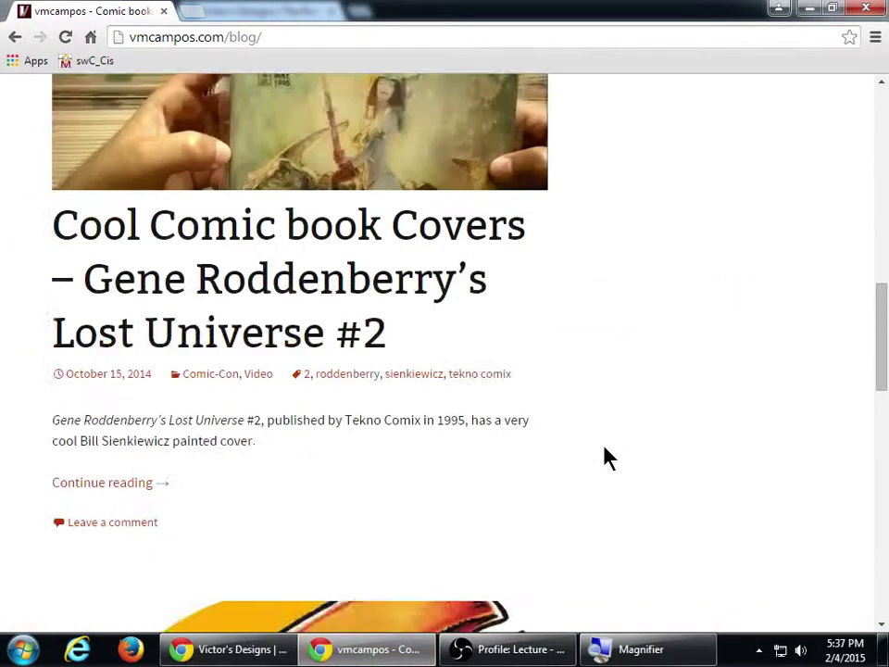
{"action": "scroll", "coordinate": [603, 457], "scroll_direction": "up", "scroll_amount": 5}
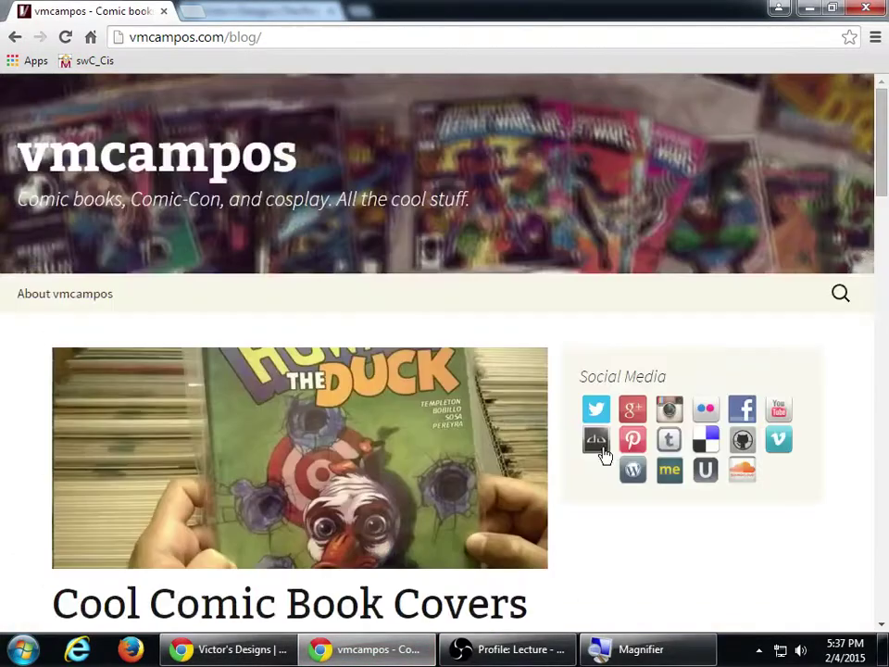
{"action": "left_click", "coordinate": [359, 39]}
{"action": "key", "text": "super+plus"}
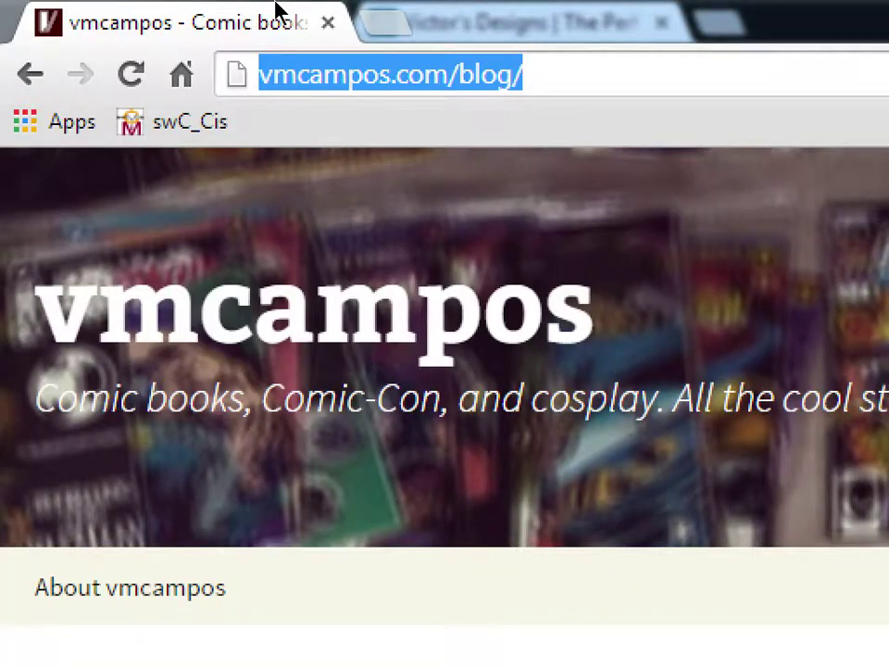
Search for "italianissimo trattoria" in a new browser tab and open the restaurant's own website, italianissimotrat.com
{"action": "key", "text": "ctrl+t"}
{"action": "type", "text": "it"}
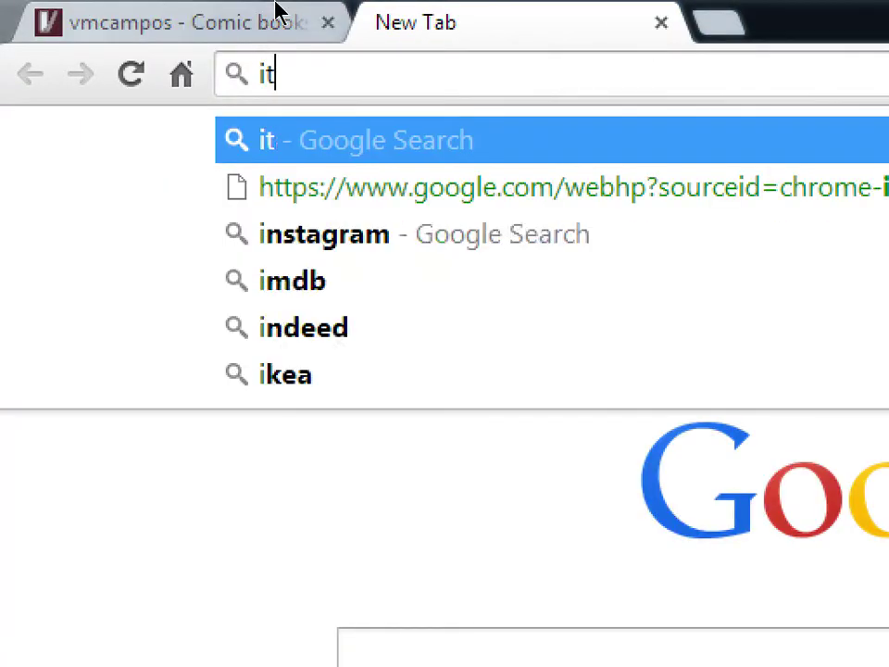
{"action": "type", "text": "alia"}
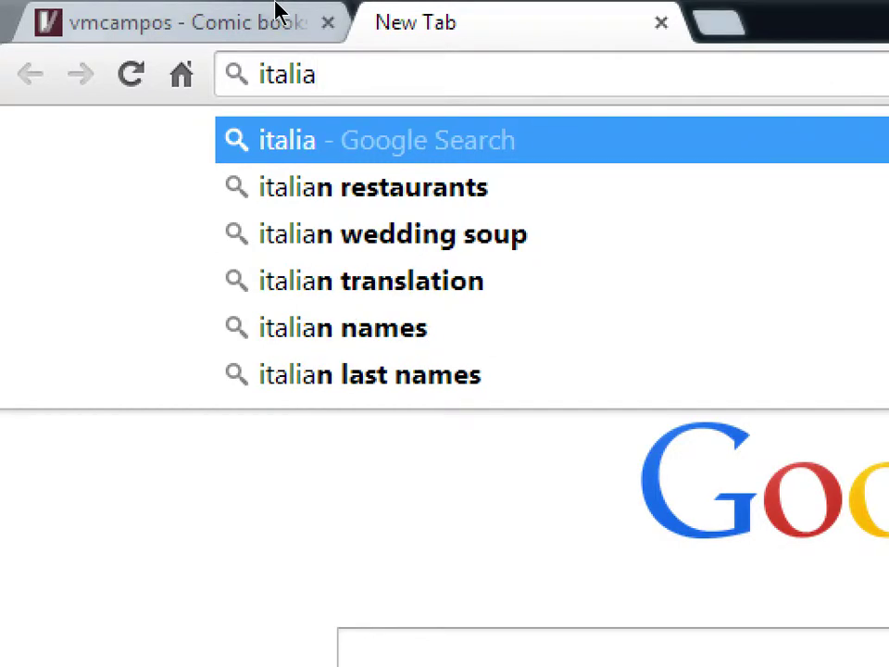
{"action": "type", "text": "ni"}
{"action": "key", "text": "Down"}
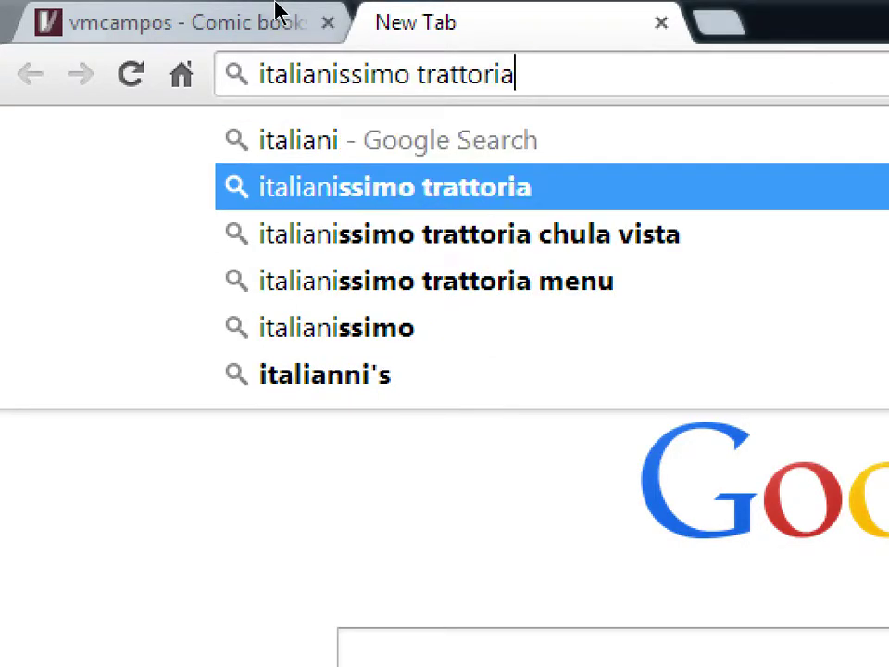
{"action": "key", "text": "Return"}
{"action": "key", "text": "Tab"}
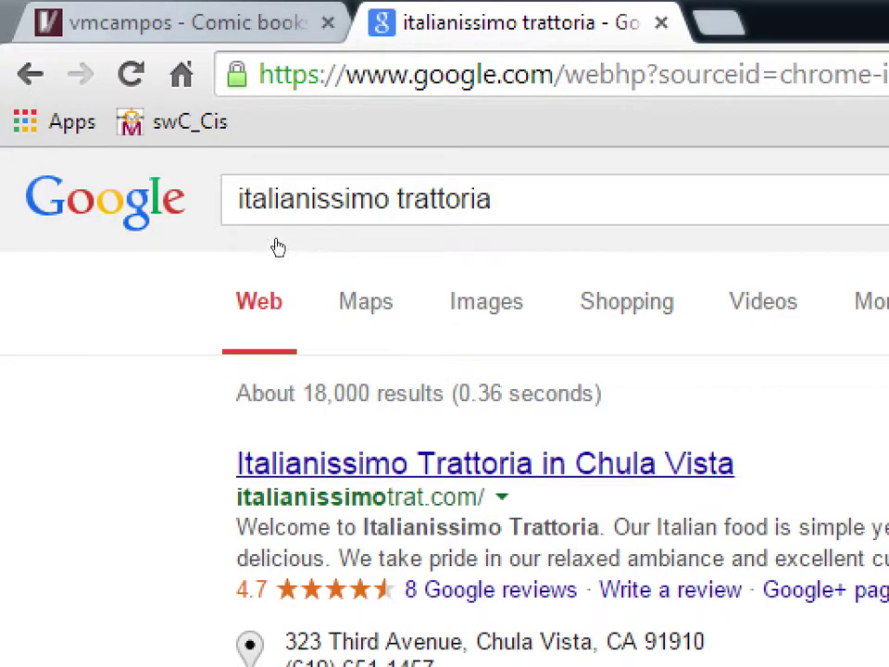
{"action": "key", "text": "Return"}
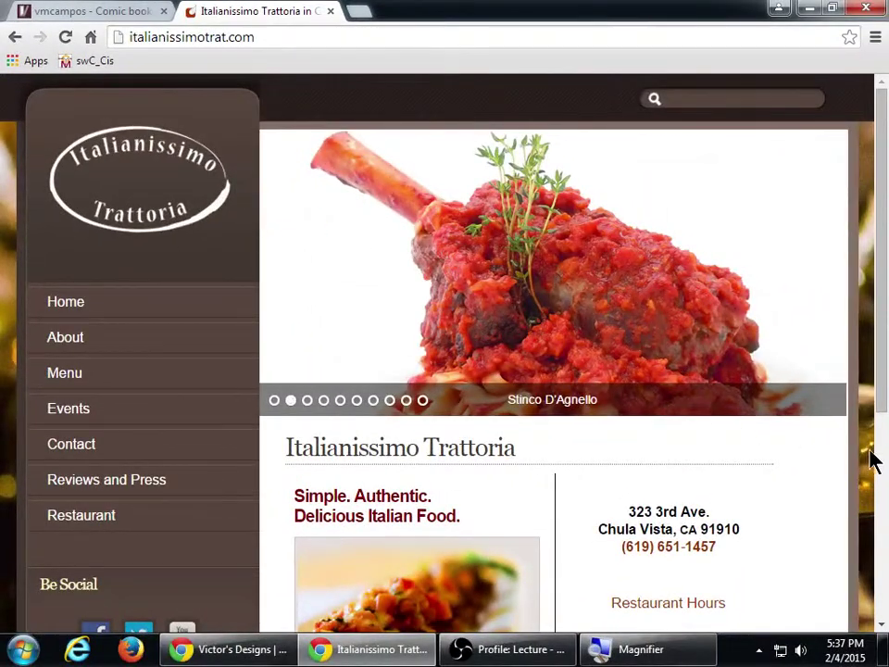
Examine the Italianissimo Trattoria home page down to its footer and compare it with the vmcampos blog
{"action": "scroll", "coordinate": [856, 481], "scroll_direction": "down", "scroll_amount": 5}
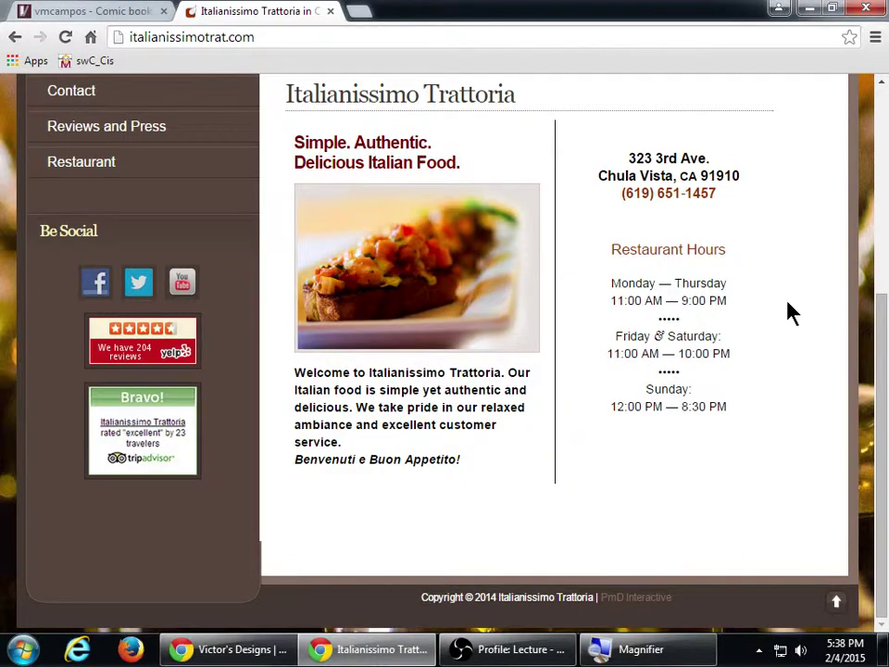
{"action": "scroll", "coordinate": [790, 311], "scroll_direction": "up", "scroll_amount": 4}
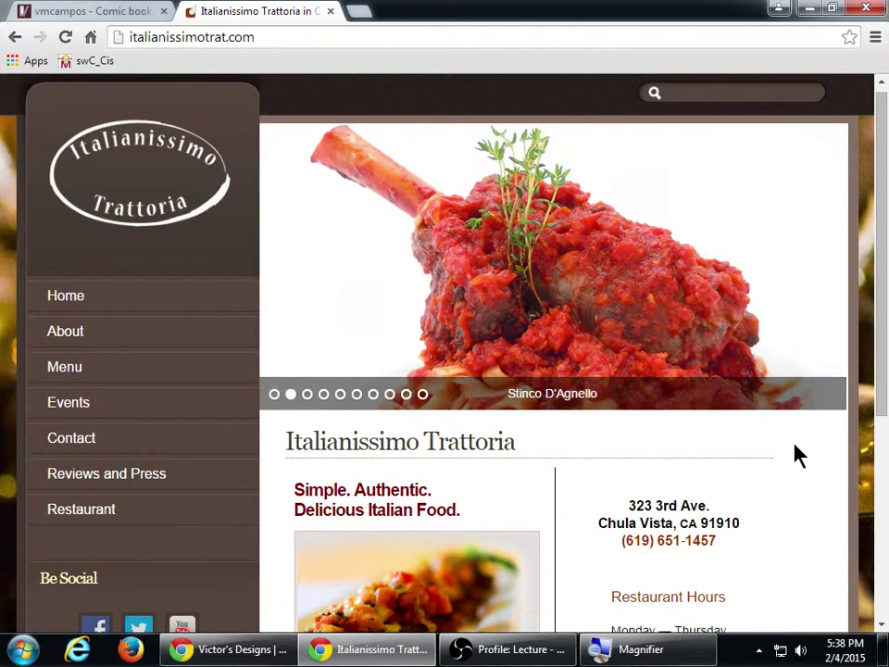
{"action": "key", "text": "ctrl+Tab"}
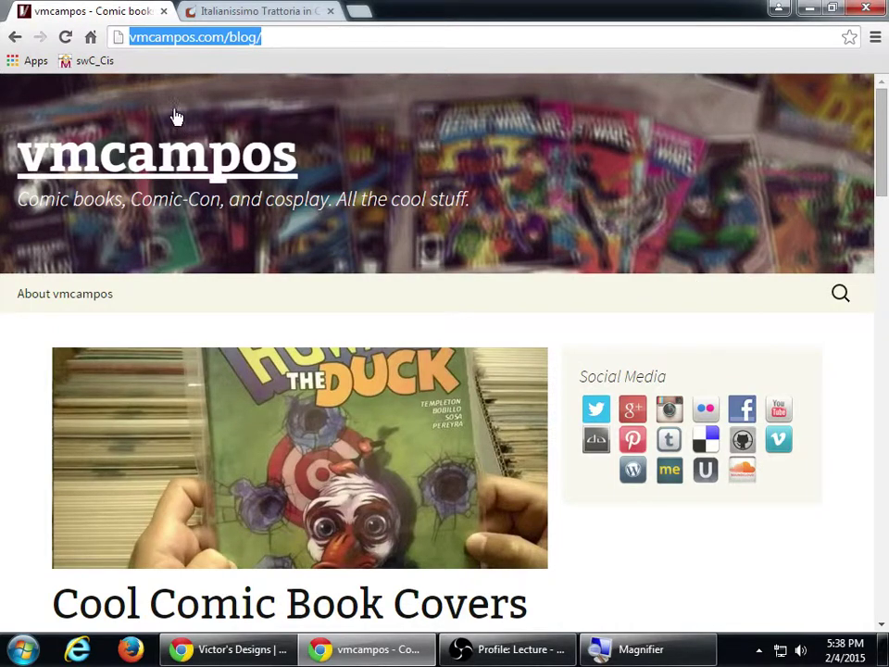
{"action": "left_click", "coordinate": [258, 10]}
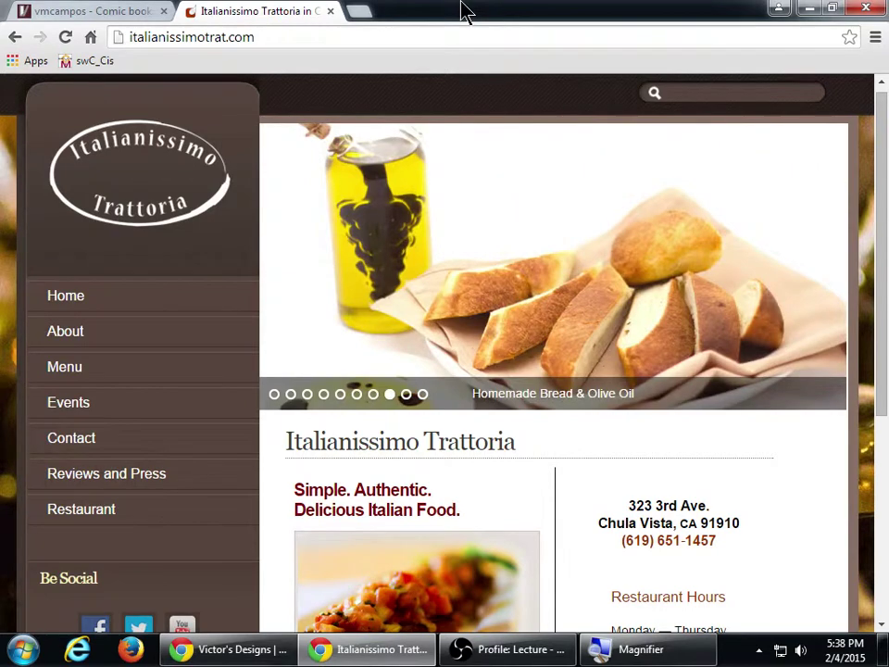
{"action": "left_click", "coordinate": [357, 11]}
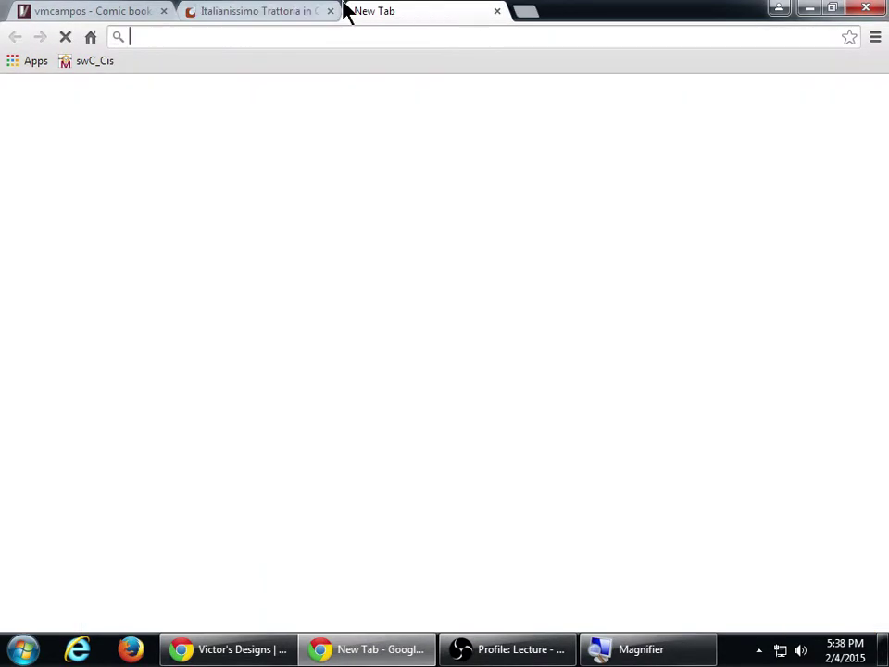
{"action": "key", "text": "super+plus"}
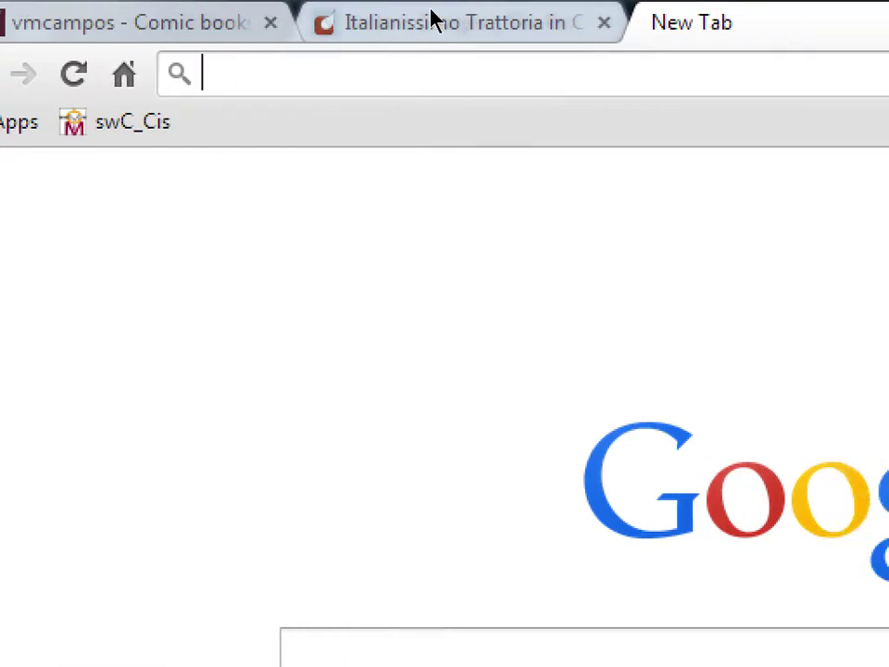
{"action": "left_click_drag", "start_coordinate": [741, 22], "coordinate": [249, 32]}
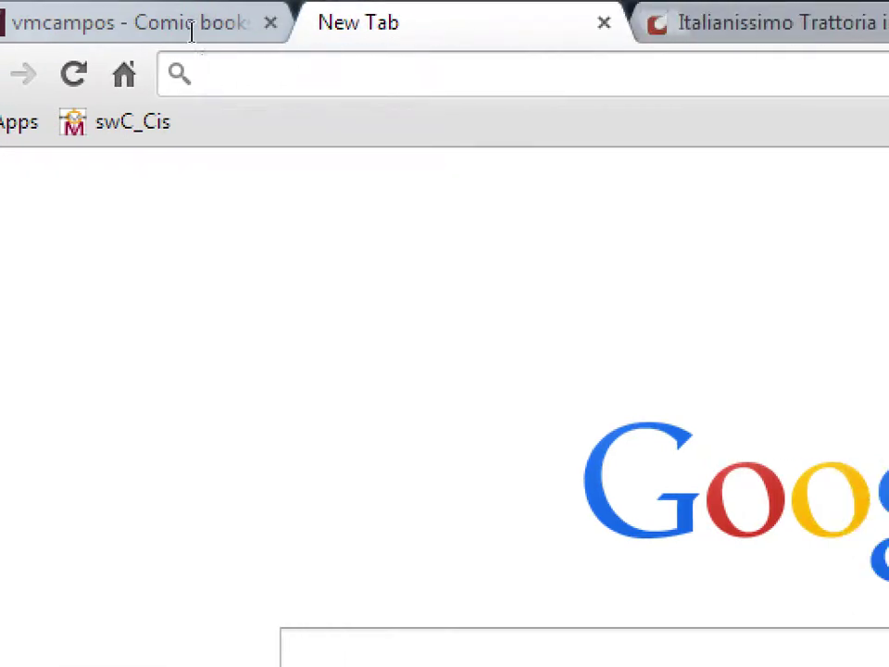
{"action": "type", "text": "aqui es"}
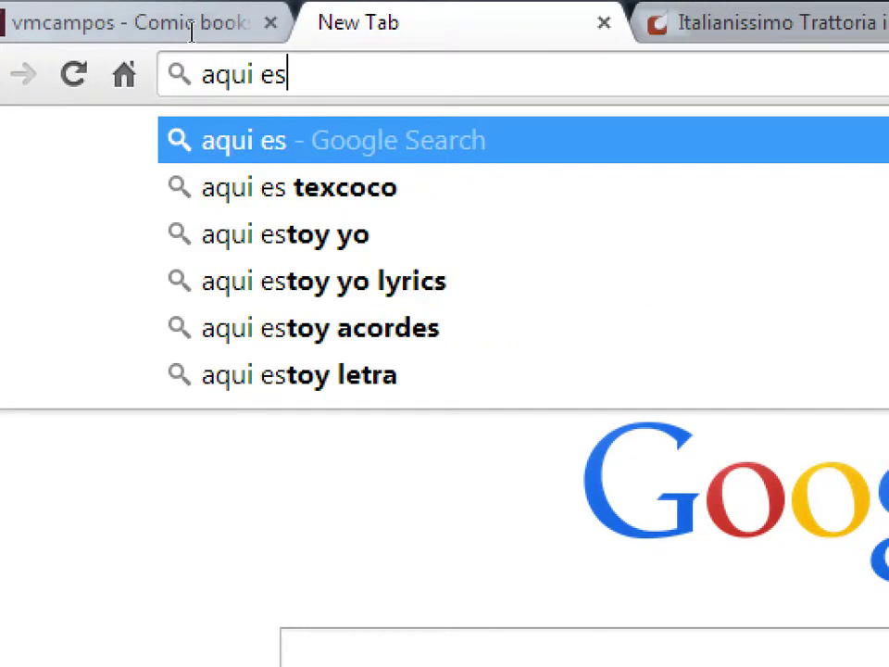
{"action": "key", "text": "Down"}
{"action": "key", "text": "Return"}
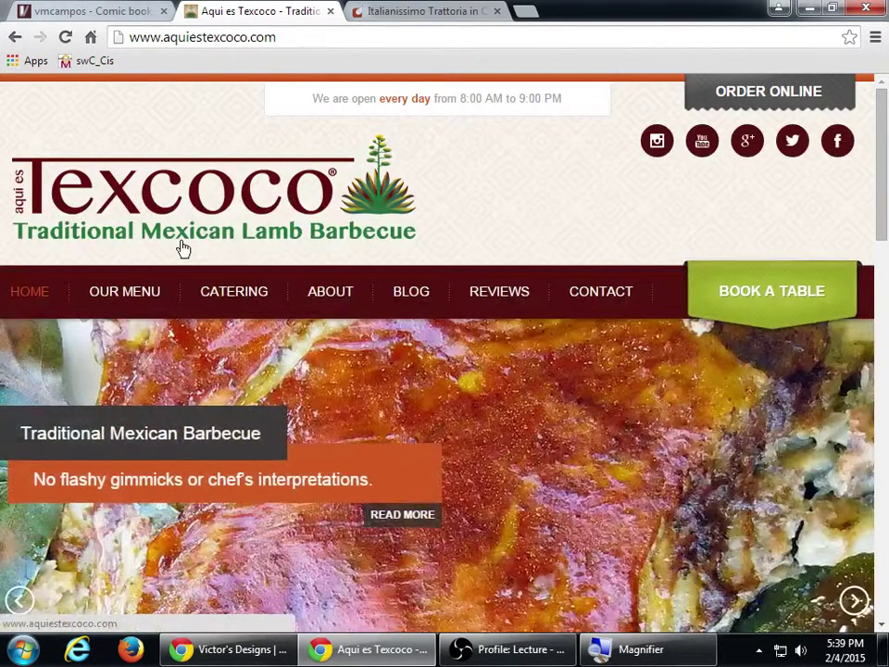
Examine the Aqui es Texcoco home page, from the image slider and featured articles to the blog and events sections
{"action": "scroll", "coordinate": [236, 182], "scroll_direction": "down", "scroll_amount": 1}
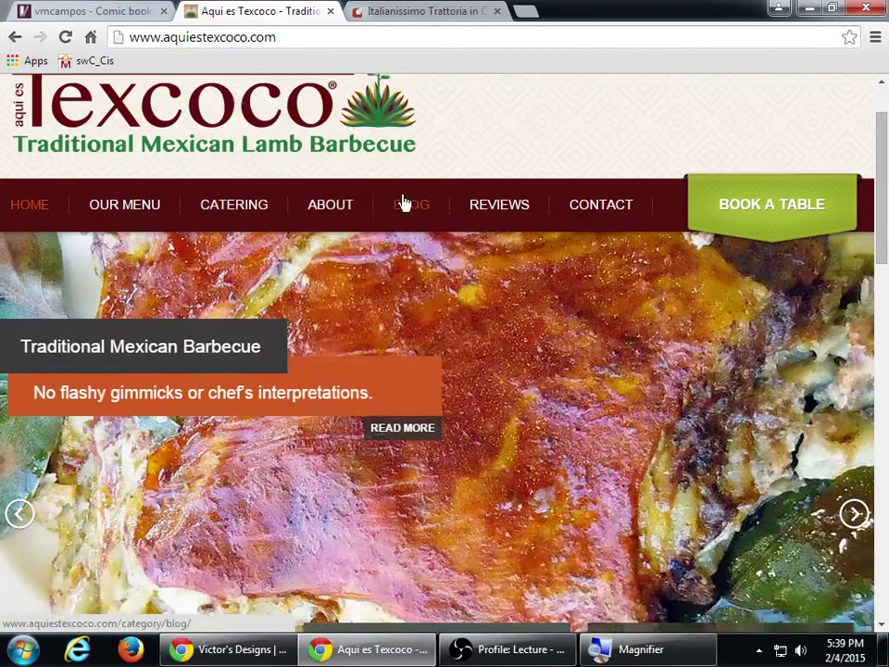
{"action": "scroll", "coordinate": [417, 219], "scroll_direction": "down", "scroll_amount": 2}
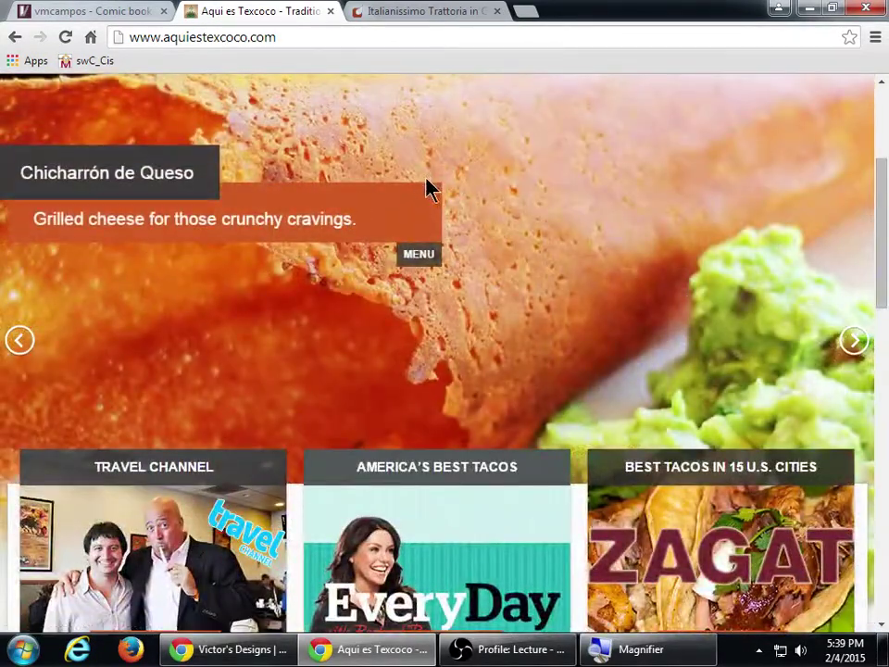
{"action": "scroll", "coordinate": [380, 234], "scroll_direction": "down", "scroll_amount": 2}
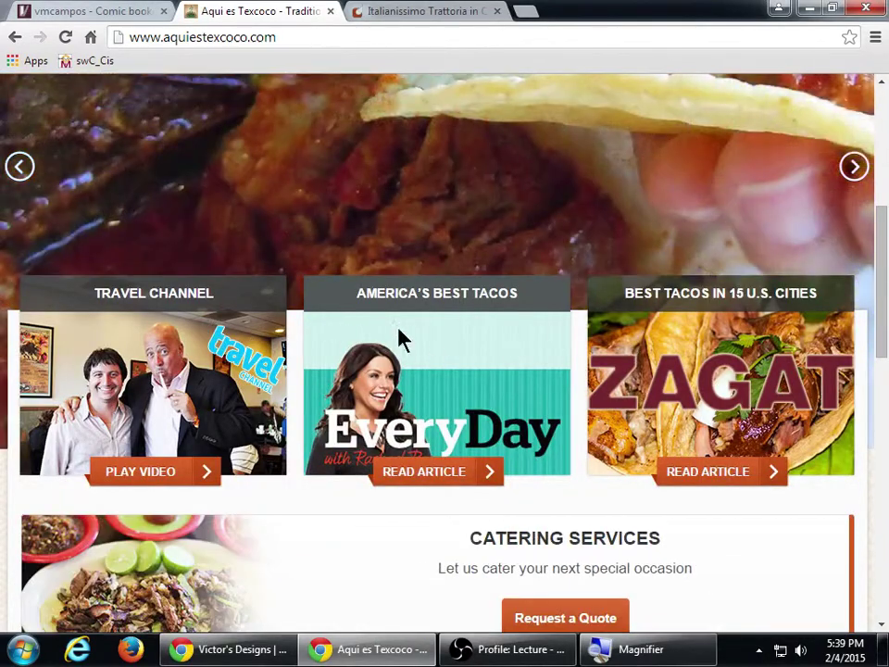
{"action": "scroll", "coordinate": [477, 338], "scroll_direction": "down", "scroll_amount": 3}
{"action": "scroll", "coordinate": [472, 341], "scroll_direction": "down", "scroll_amount": 3}
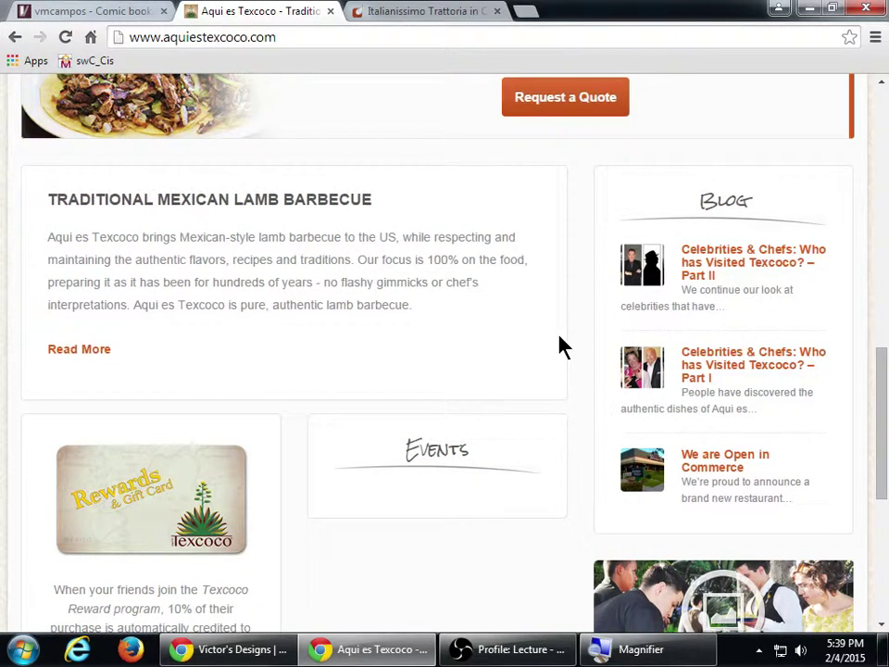
{"action": "scroll", "coordinate": [524, 375], "scroll_direction": "up", "scroll_amount": 10}
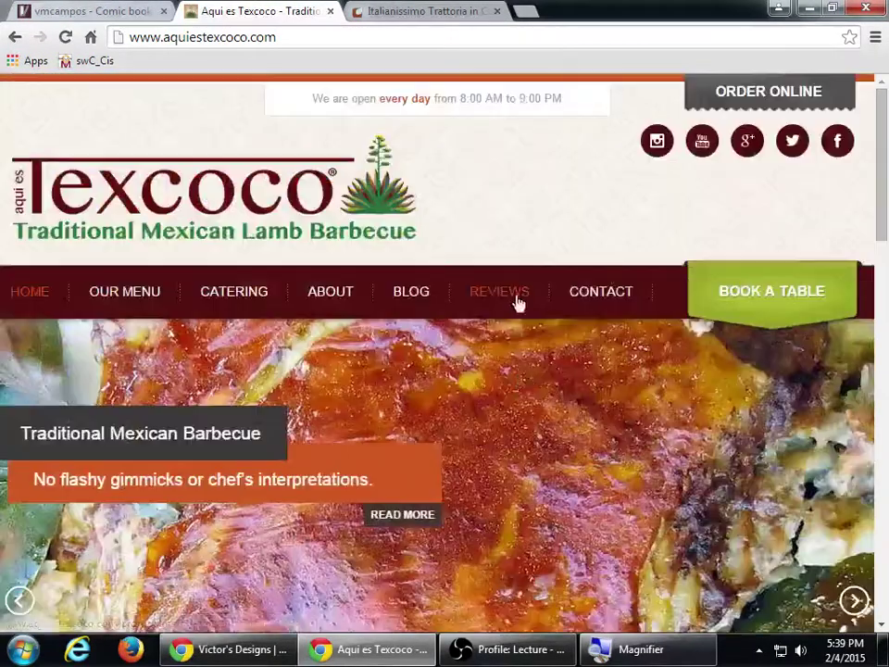
Open the Aqui es Texcoco site's Blog page and examine its post excerpts, featured images and page numbering
{"action": "left_click", "coordinate": [428, 308]}
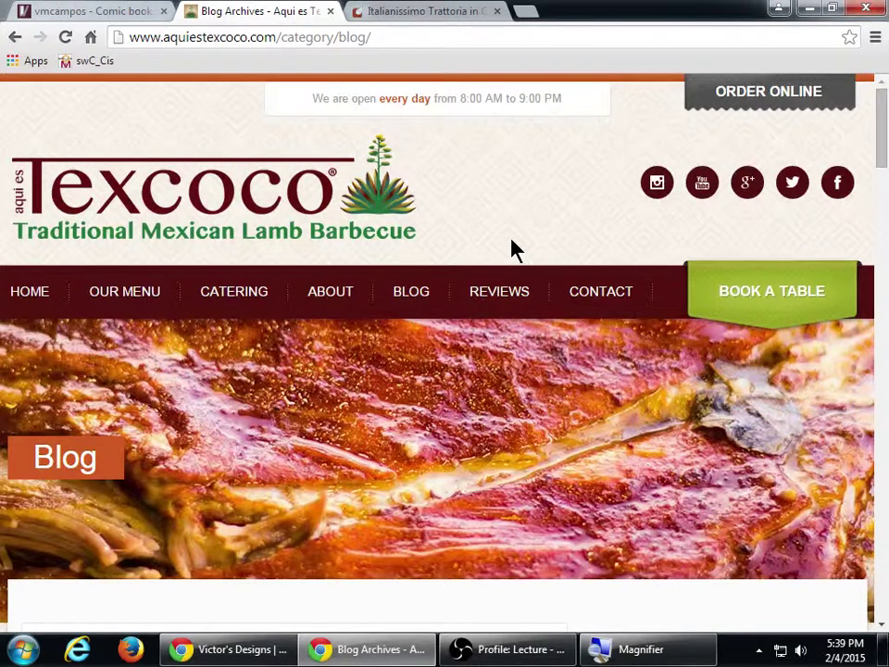
{"action": "scroll", "coordinate": [547, 301], "scroll_direction": "down", "scroll_amount": 5}
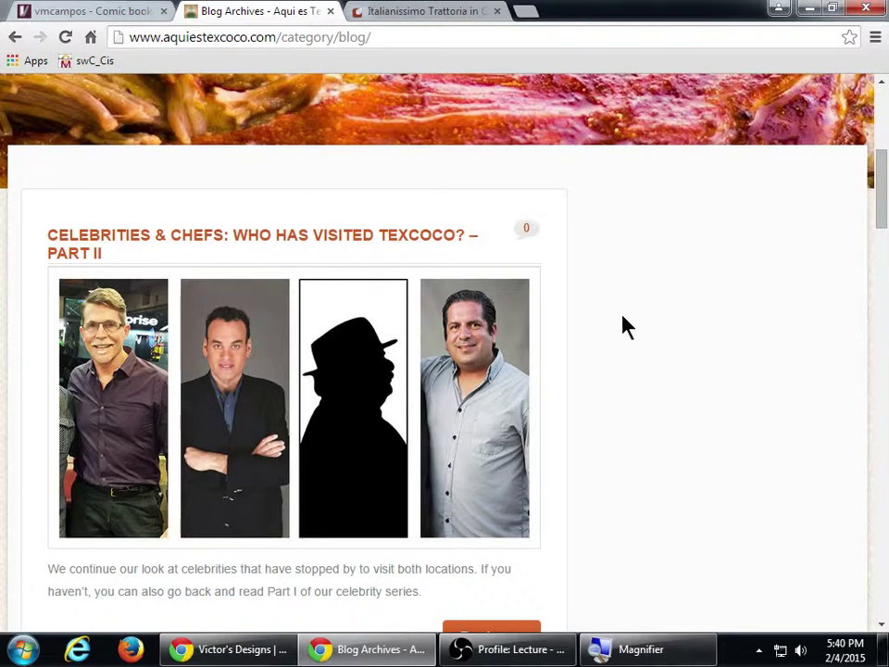
{"action": "scroll", "coordinate": [701, 317], "scroll_direction": "up", "scroll_amount": 2}
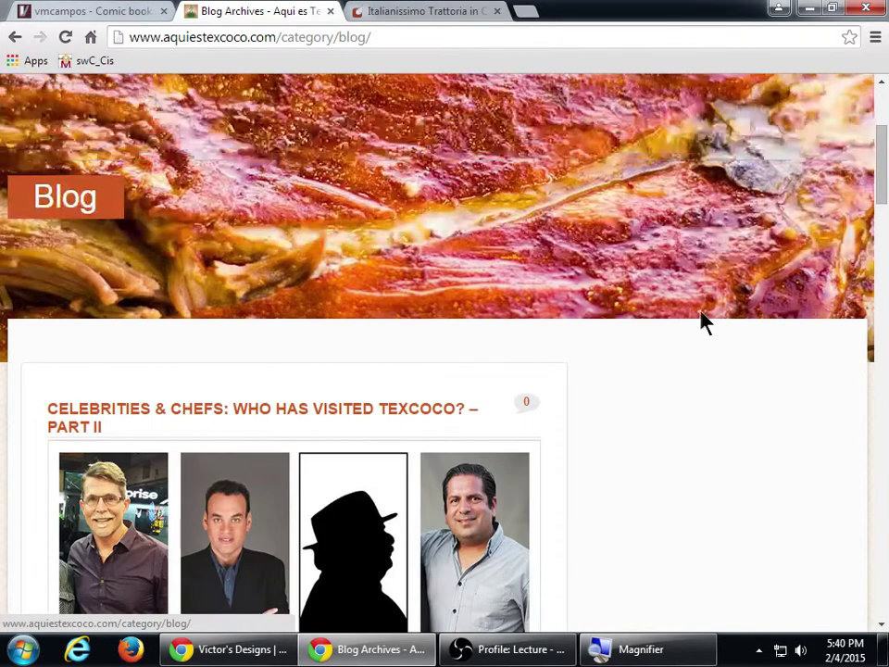
{"action": "scroll", "coordinate": [720, 389], "scroll_direction": "down", "scroll_amount": 4}
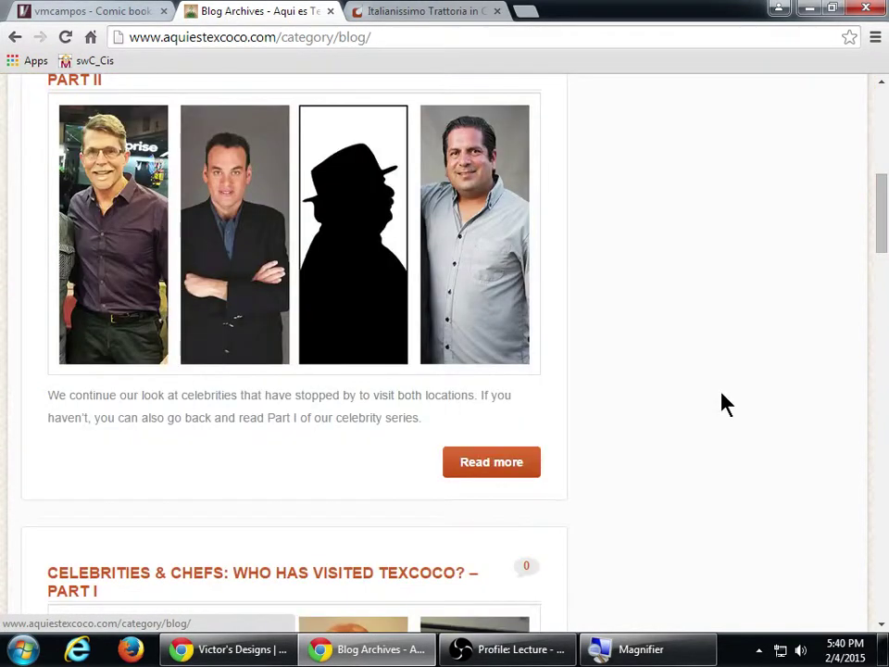
{"action": "scroll", "coordinate": [725, 404], "scroll_direction": "down", "scroll_amount": 10}
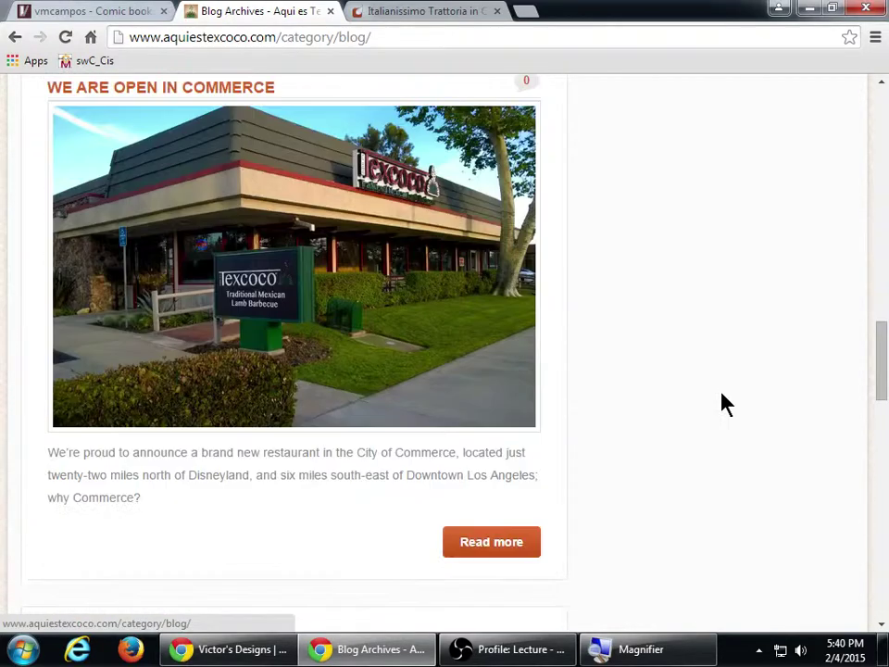
{"action": "scroll", "coordinate": [725, 404], "scroll_direction": "up", "scroll_amount": 1}
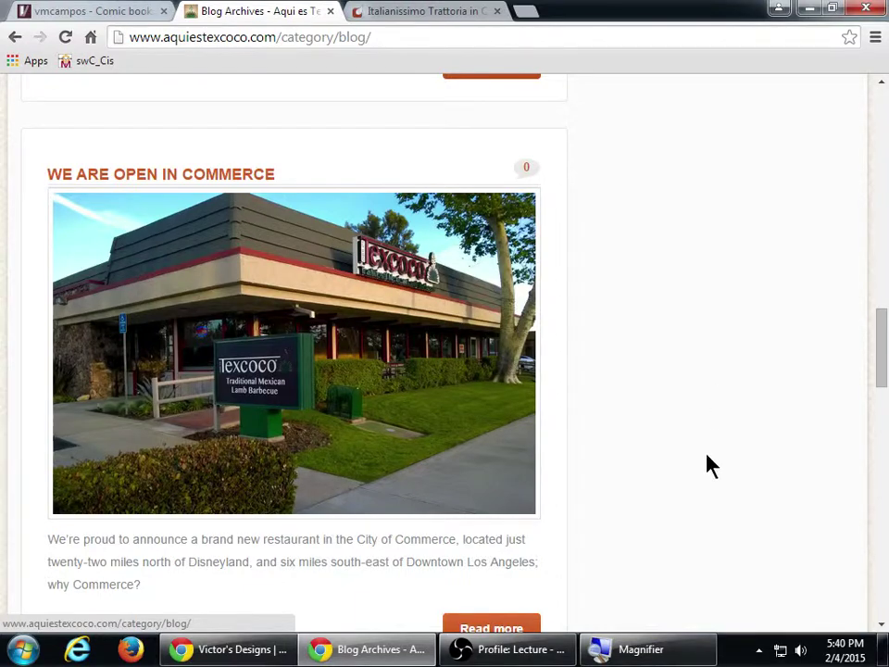
{"action": "scroll", "coordinate": [709, 464], "scroll_direction": "up", "scroll_amount": 3}
{"action": "scroll", "coordinate": [694, 464], "scroll_direction": "down", "scroll_amount": 4}
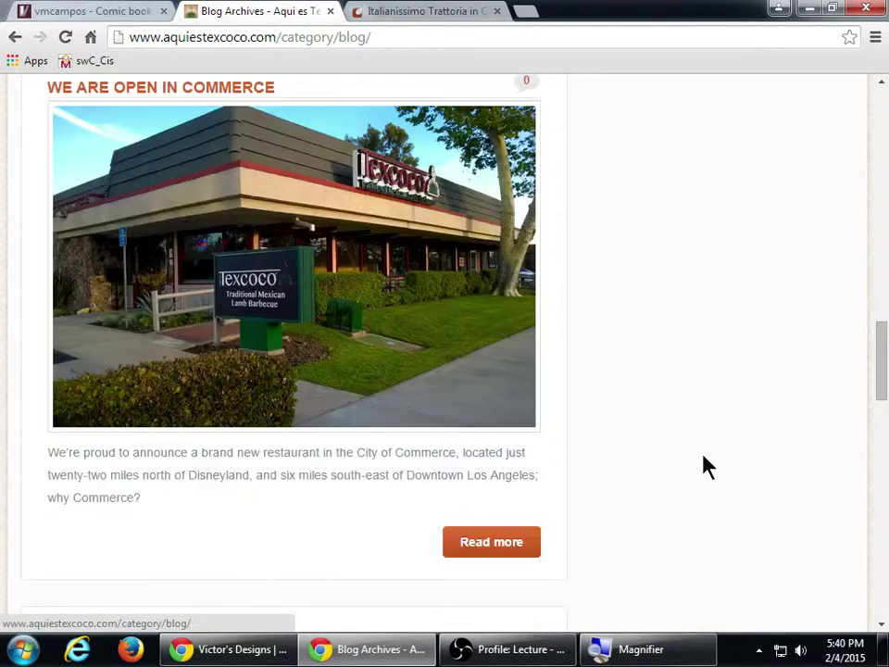
{"action": "scroll", "coordinate": [704, 466], "scroll_direction": "down", "scroll_amount": 10}
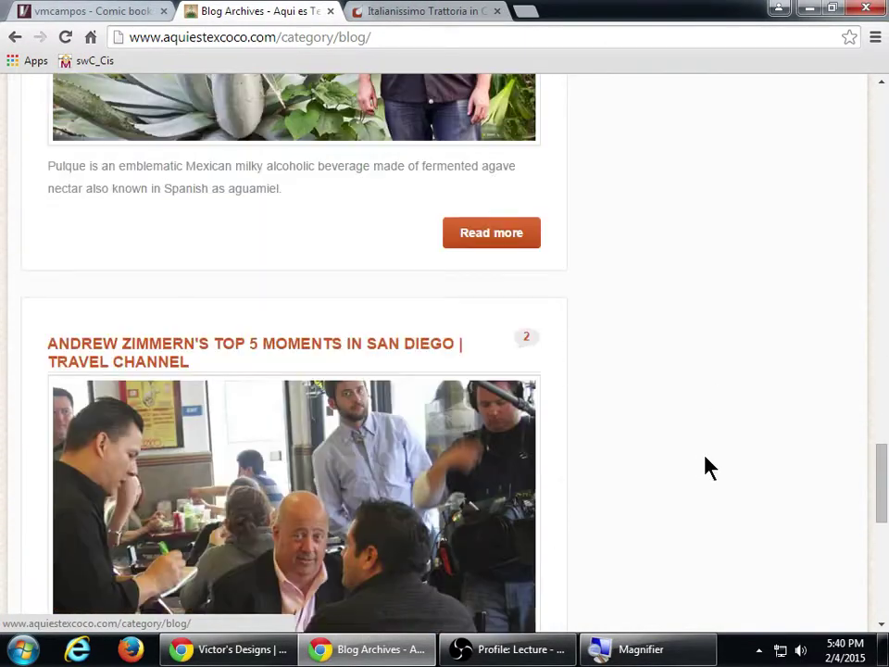
{"action": "scroll", "coordinate": [711, 445], "scroll_direction": "down", "scroll_amount": 5}
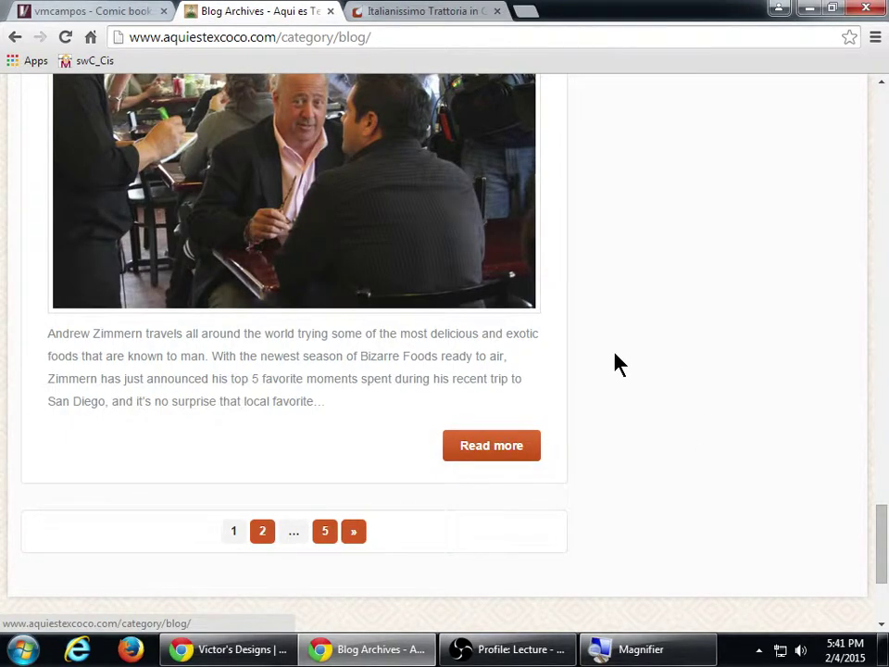
{"action": "scroll", "coordinate": [698, 242], "scroll_direction": "up", "scroll_amount": 15}
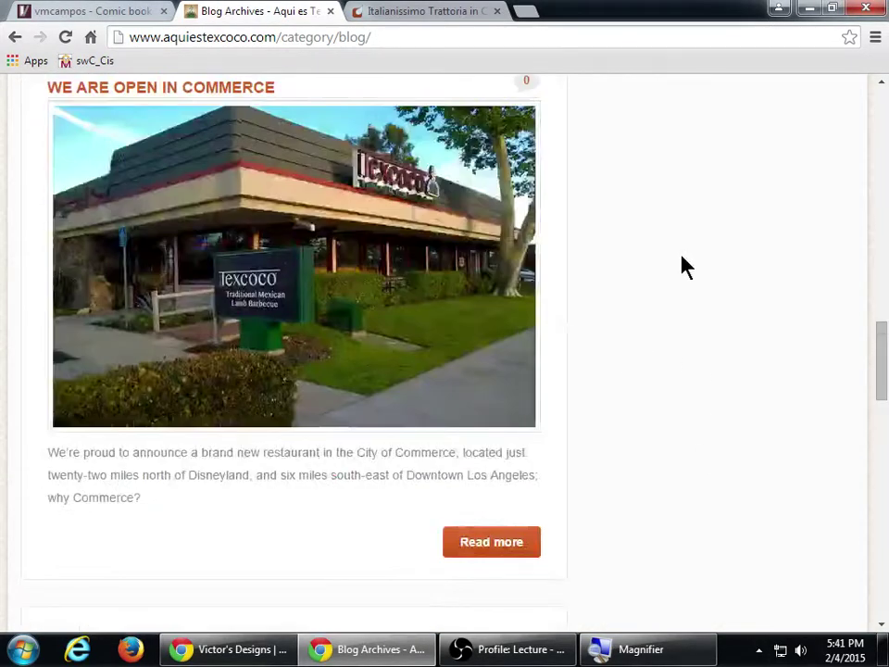
{"action": "scroll", "coordinate": [682, 267], "scroll_direction": "up", "scroll_amount": 10}
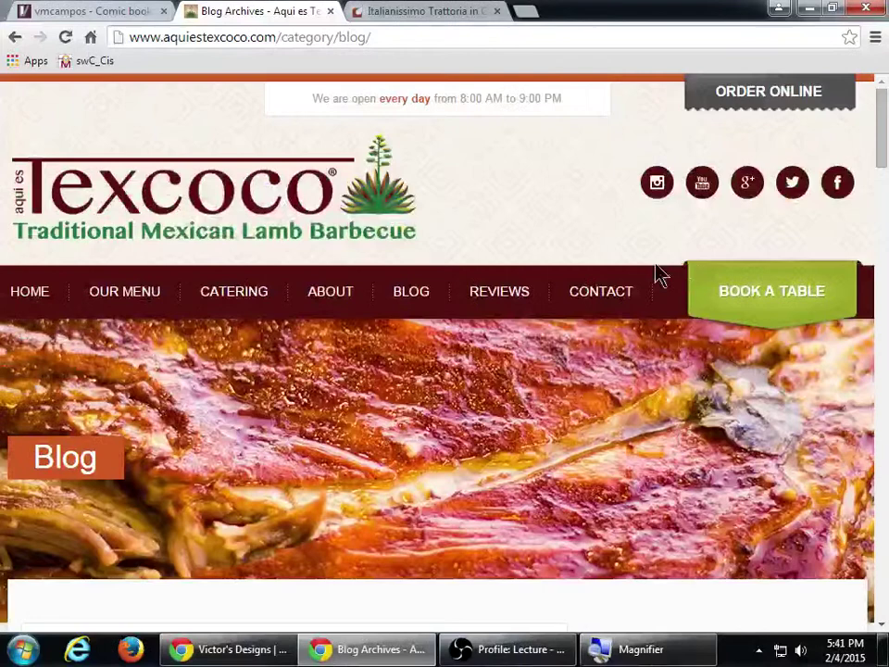
Return the Texcoco site to its home page, and compare the vmcampos blog with the Italianissimo Trattoria site
{"action": "mouse_move", "coordinate": [159, 292]}
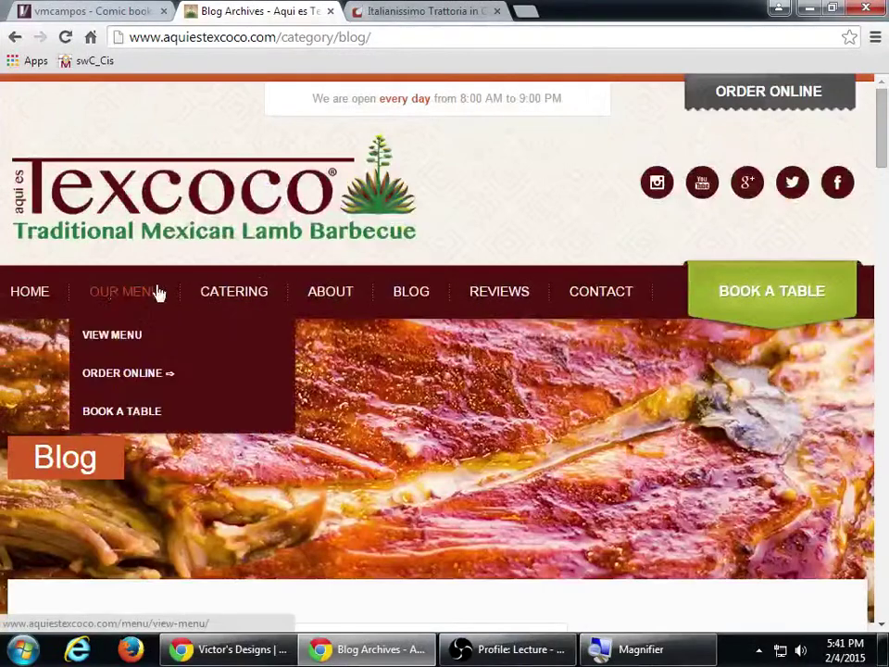
{"action": "left_click", "coordinate": [45, 295]}
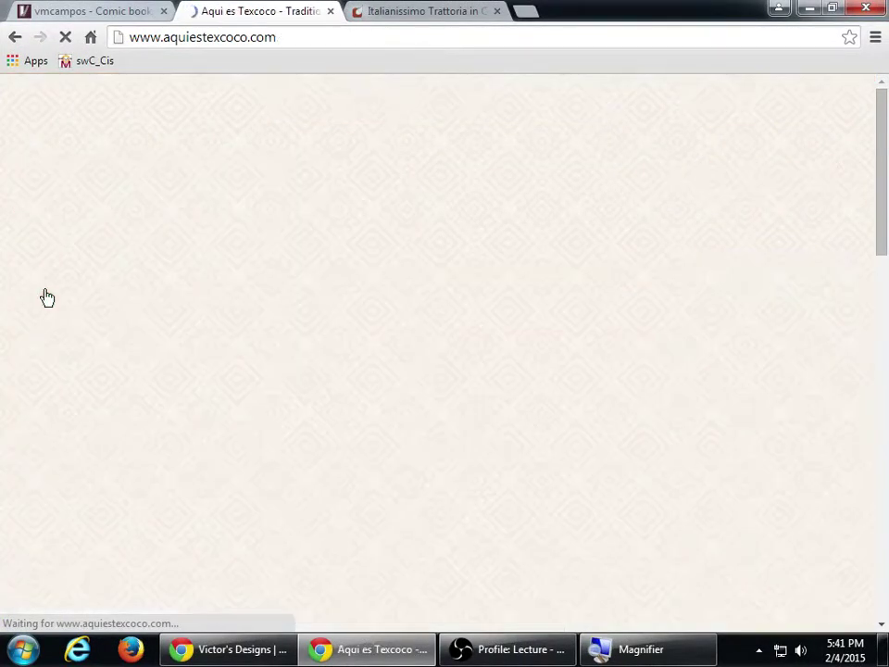
{"action": "left_click", "coordinate": [95, 11]}
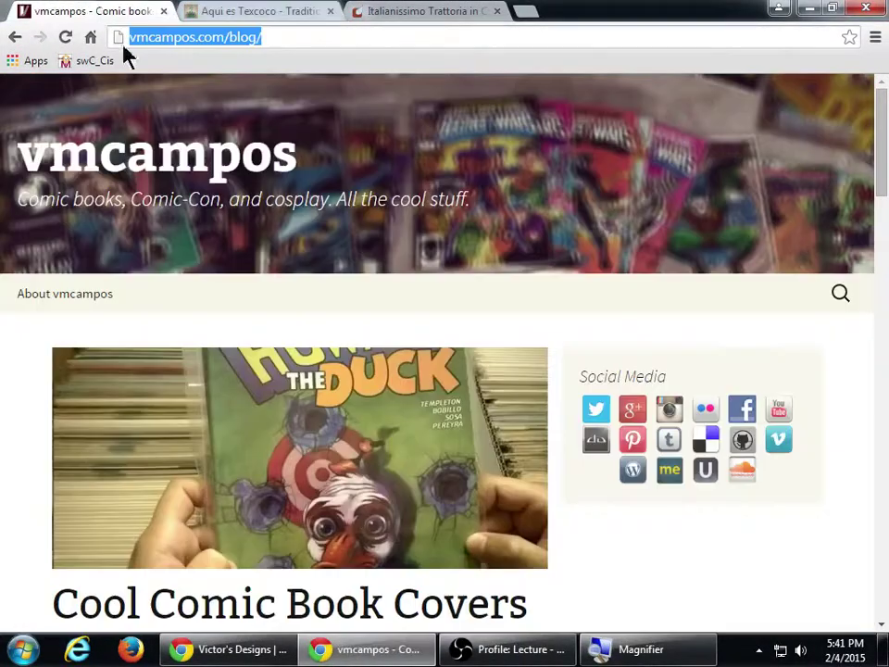
{"action": "scroll", "coordinate": [254, 242], "scroll_direction": "down", "scroll_amount": 3}
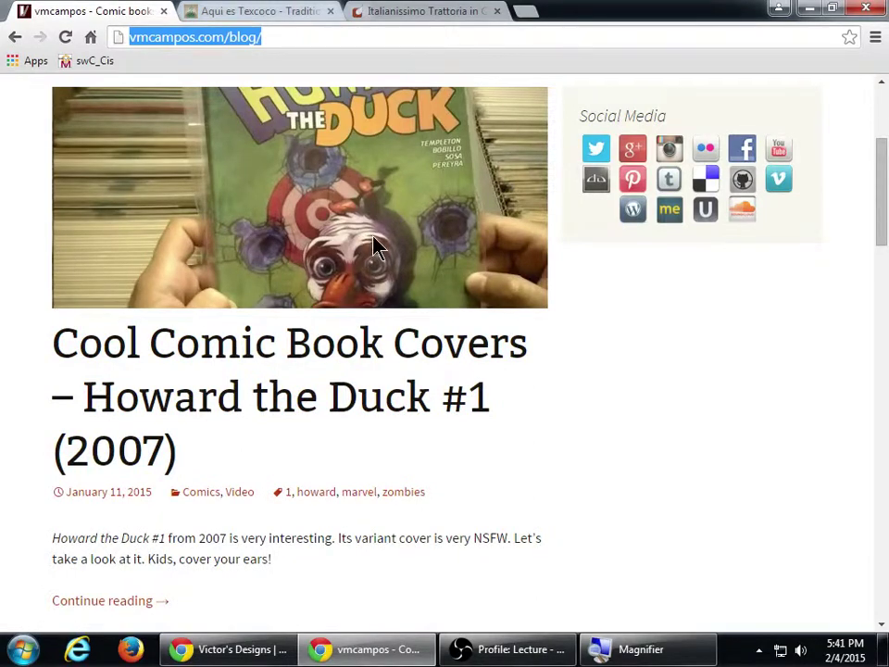
{"action": "left_click", "coordinate": [440, 10]}
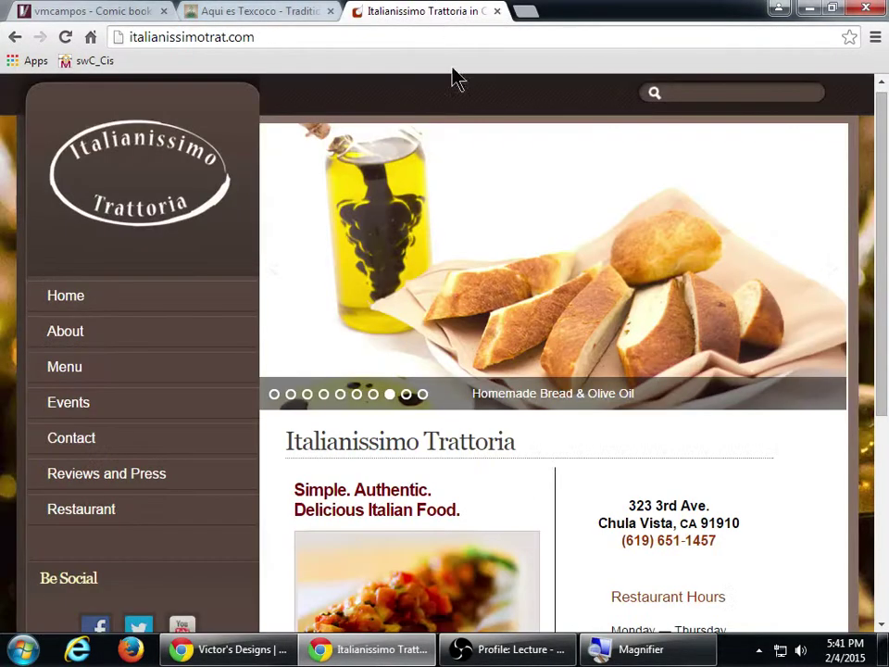
Compare the Italianissimo Trattoria home page with the Aqui es Texcoco home page
{"action": "scroll", "coordinate": [488, 302], "scroll_direction": "down", "scroll_amount": 3}
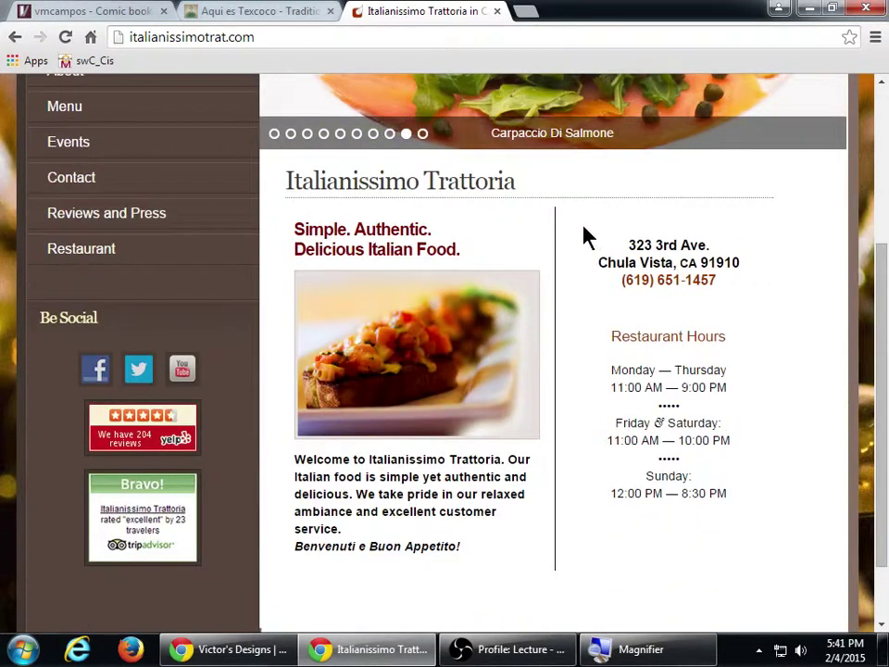
{"action": "scroll", "coordinate": [556, 245], "scroll_direction": "up", "scroll_amount": 3}
{"action": "left_click", "coordinate": [292, 10]}
{"action": "scroll", "coordinate": [405, 269], "scroll_direction": "down", "scroll_amount": 2}
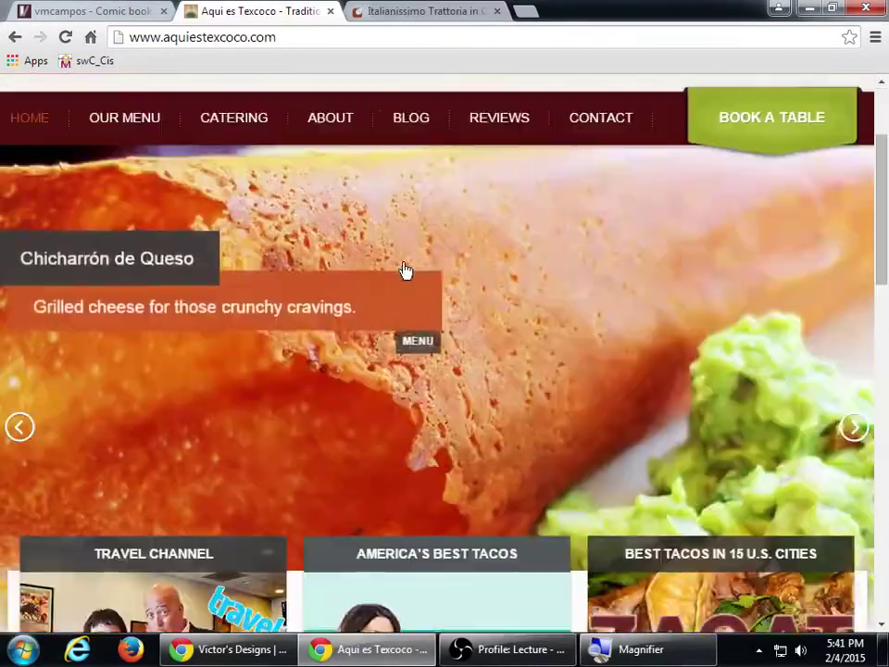
{"action": "scroll", "coordinate": [405, 270], "scroll_direction": "down", "scroll_amount": 1}
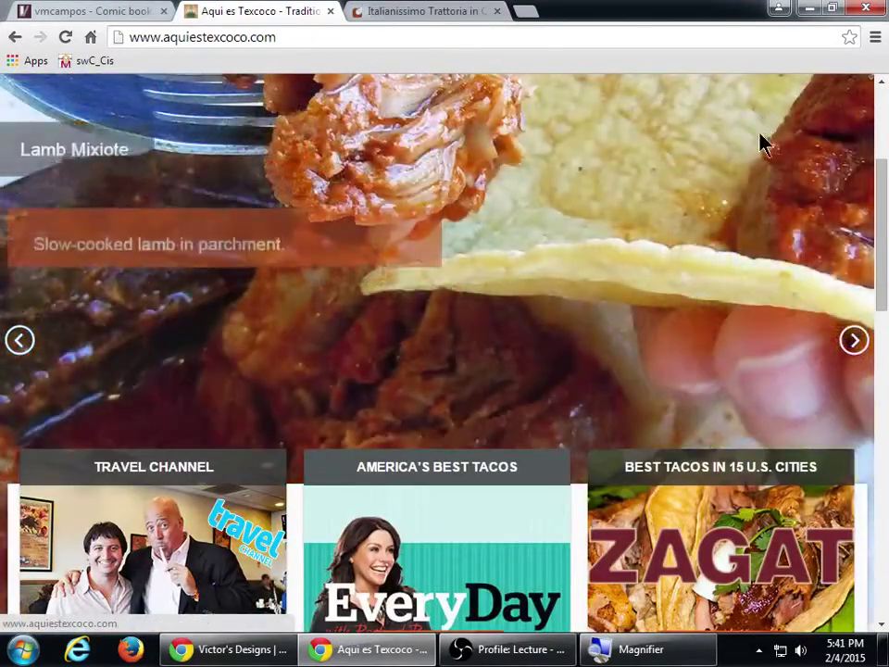
Return to the cis255campos WordPress.com site, view its public front page and switch to its dashboard
{"action": "left_click", "coordinate": [808, 9]}
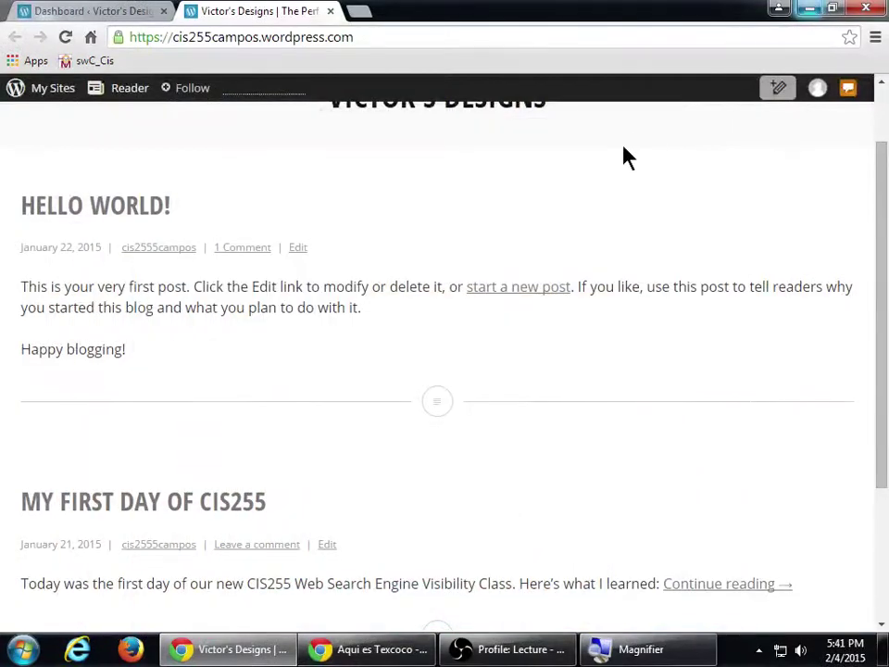
{"action": "scroll", "coordinate": [582, 241], "scroll_direction": "up", "scroll_amount": 1}
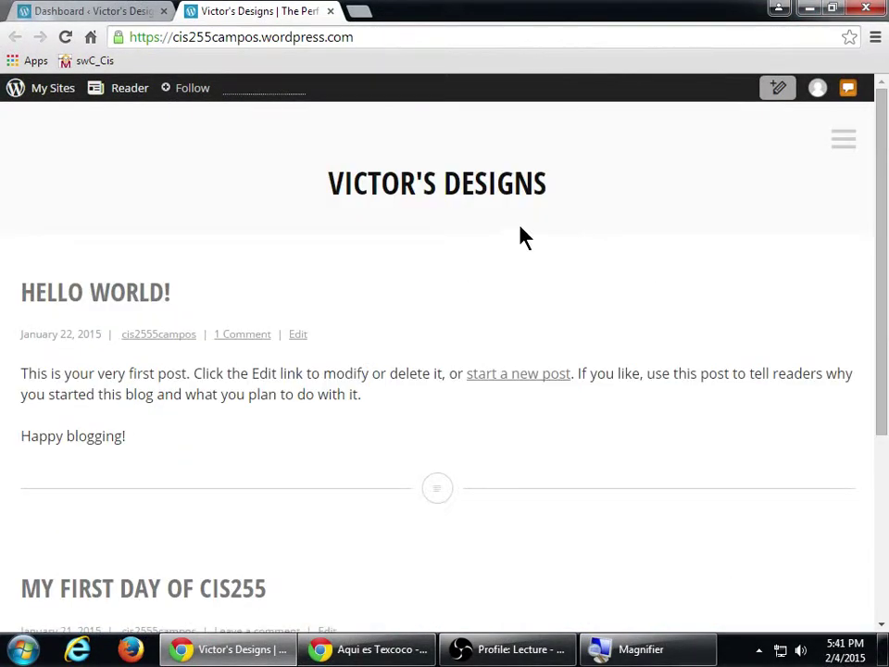
{"action": "left_click", "coordinate": [107, 11]}
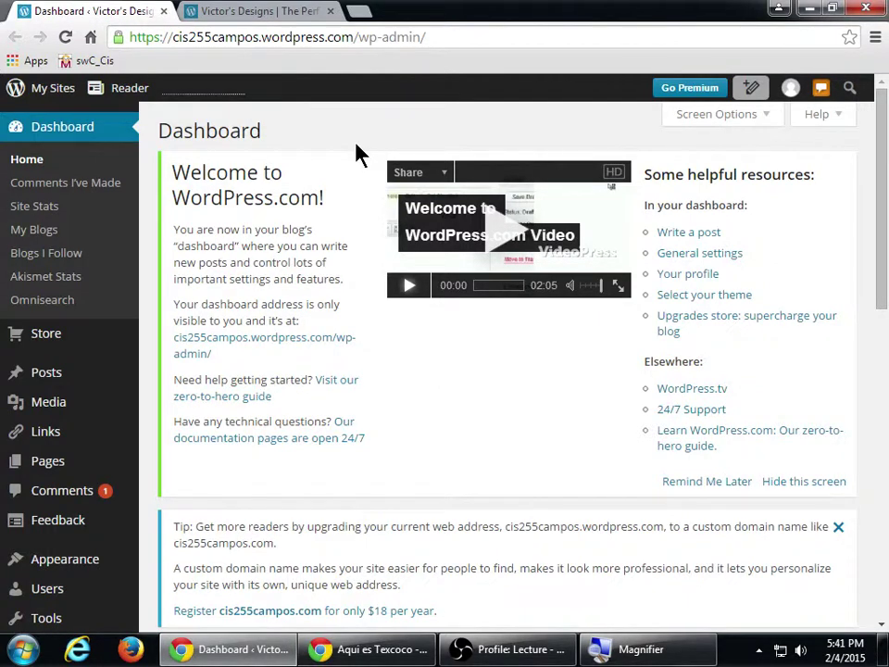
Go back to the example sites and compare the vmcampos blog with the Aqui es Texcoco home page and its navigation menu
{"action": "key", "text": "alt+Tab"}
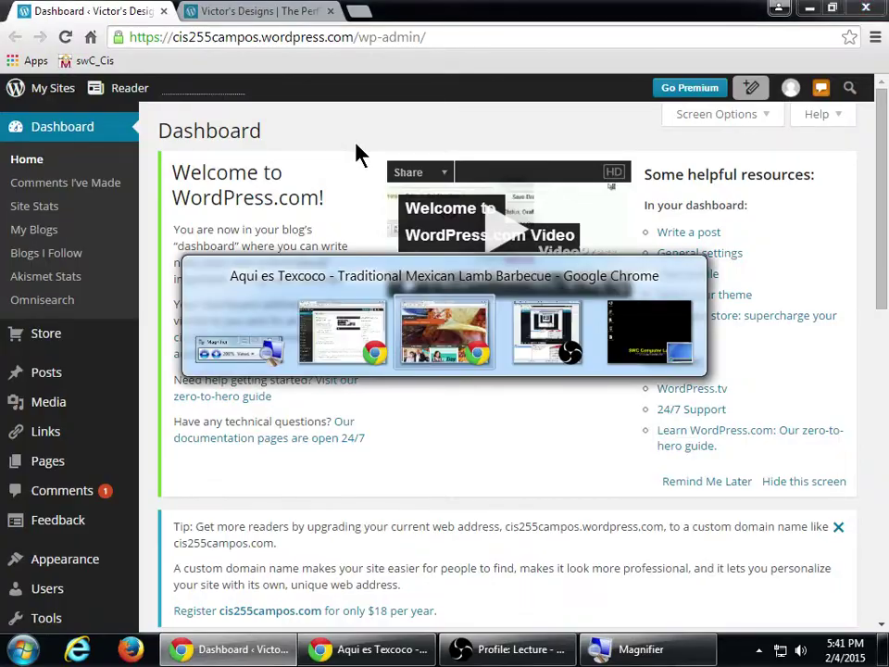
{"action": "key", "text": "ctrl+shift+Tab"}
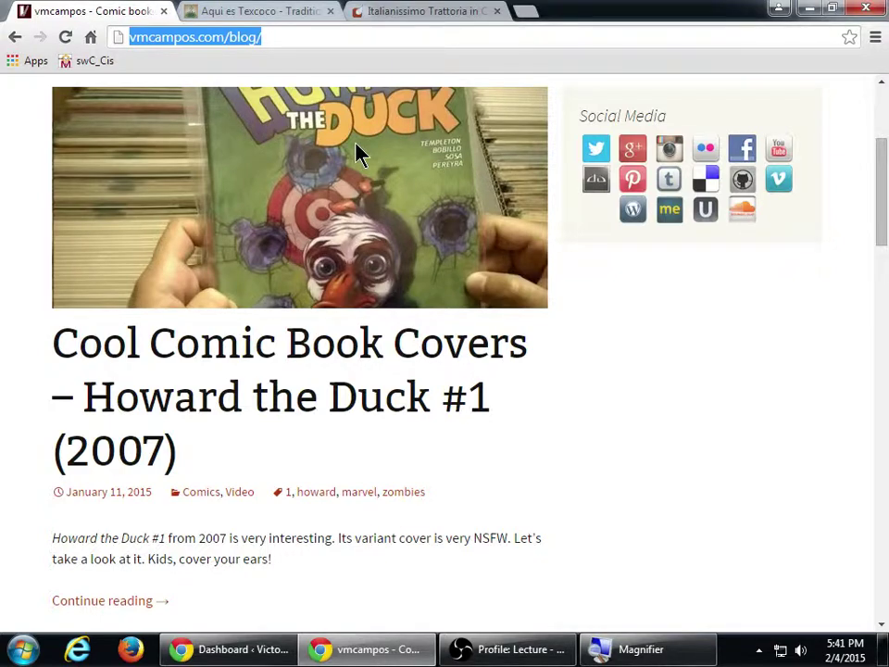
{"action": "key", "text": "ctrl+Tab"}
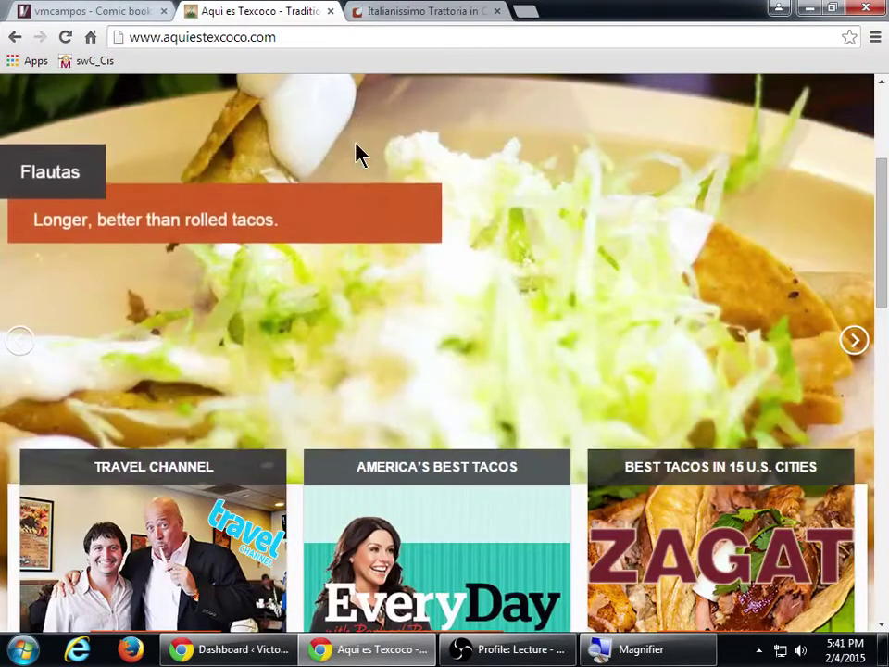
{"action": "scroll", "coordinate": [324, 143], "scroll_direction": "up", "scroll_amount": 3}
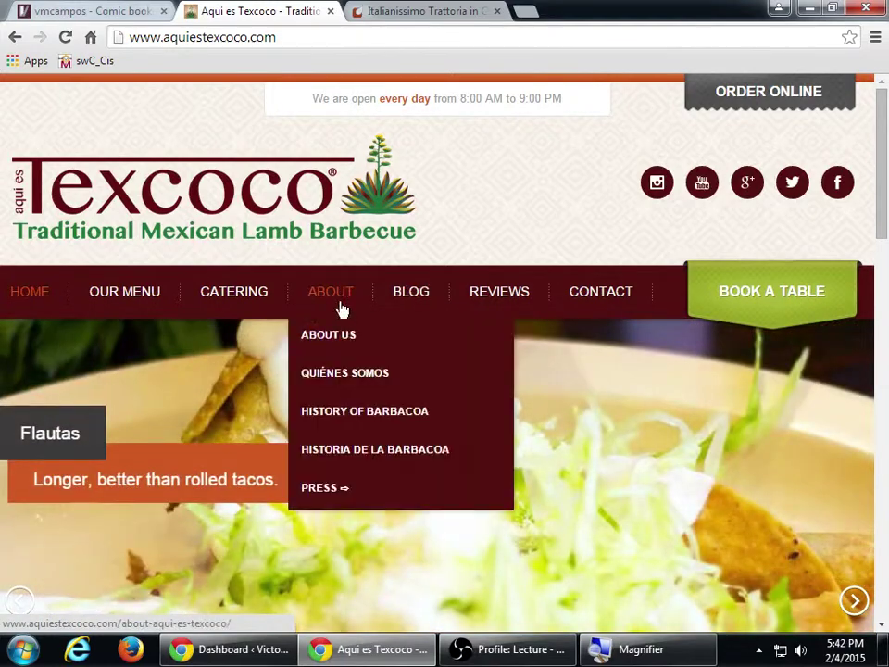
Return to the WordPress dashboard and open the list of all pages in a new browser tab
{"action": "left_click", "coordinate": [273, 651]}
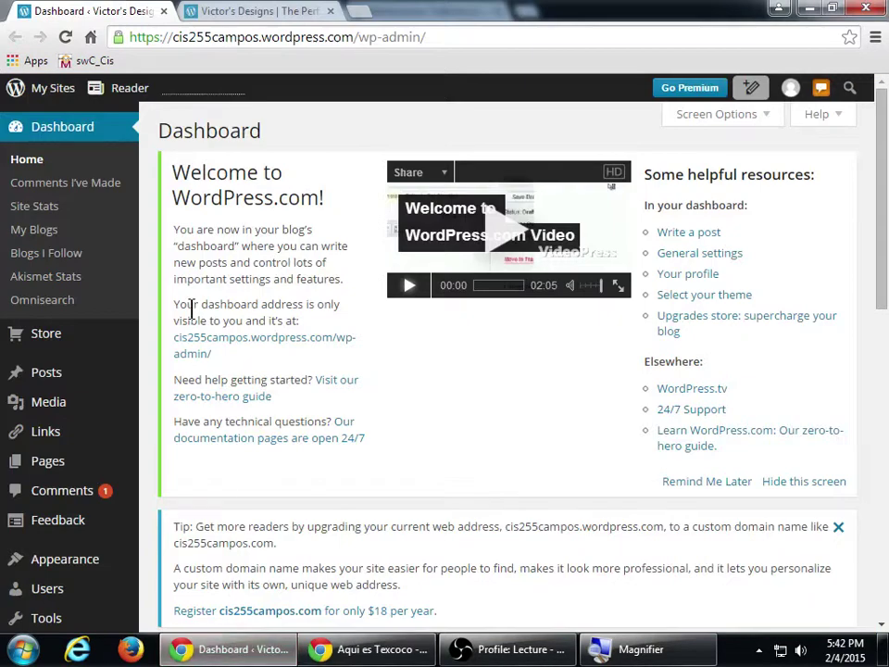
{"action": "scroll", "coordinate": [185, 352], "scroll_direction": "down", "scroll_amount": 1}
{"action": "mouse_move", "coordinate": [79, 319]}
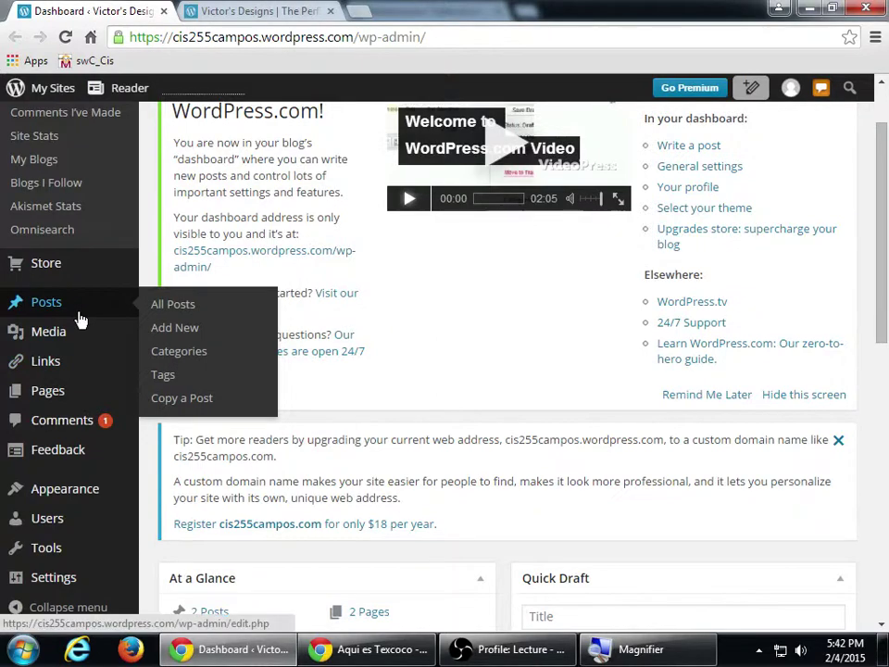
{"action": "mouse_move", "coordinate": [79, 396]}
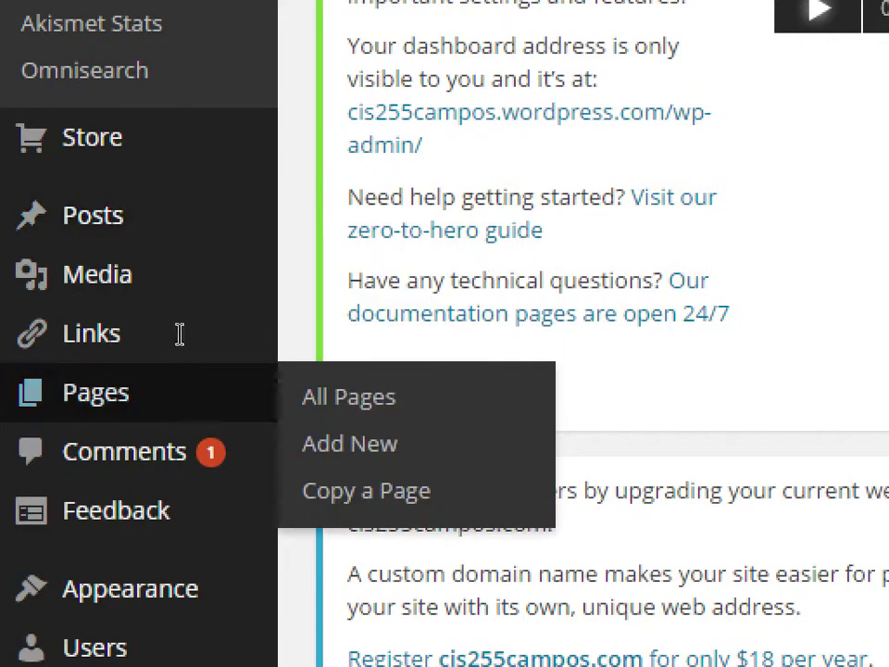
{"action": "mouse_move", "coordinate": [100, 389]}
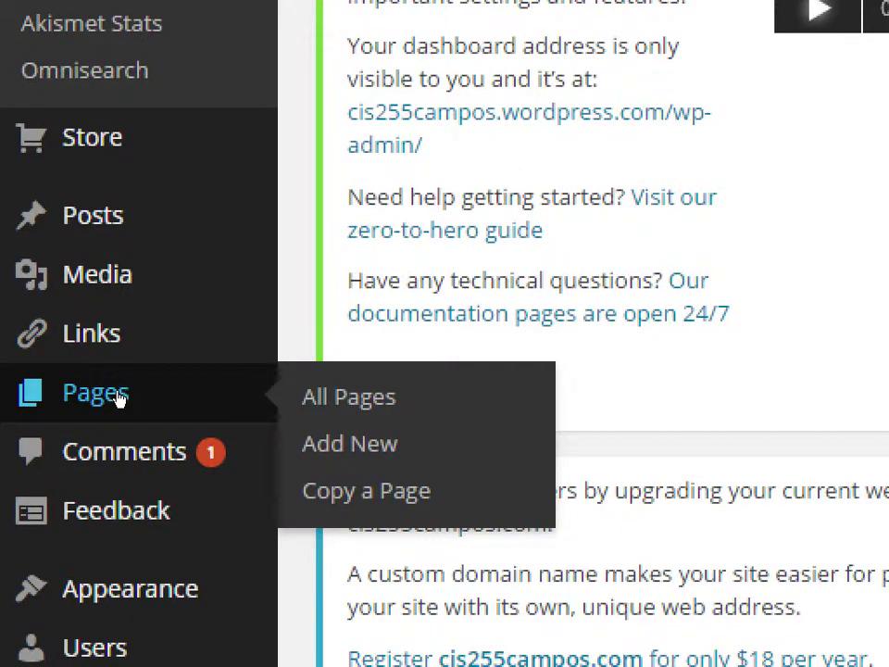
{"action": "mouse_move", "coordinate": [89, 302]}
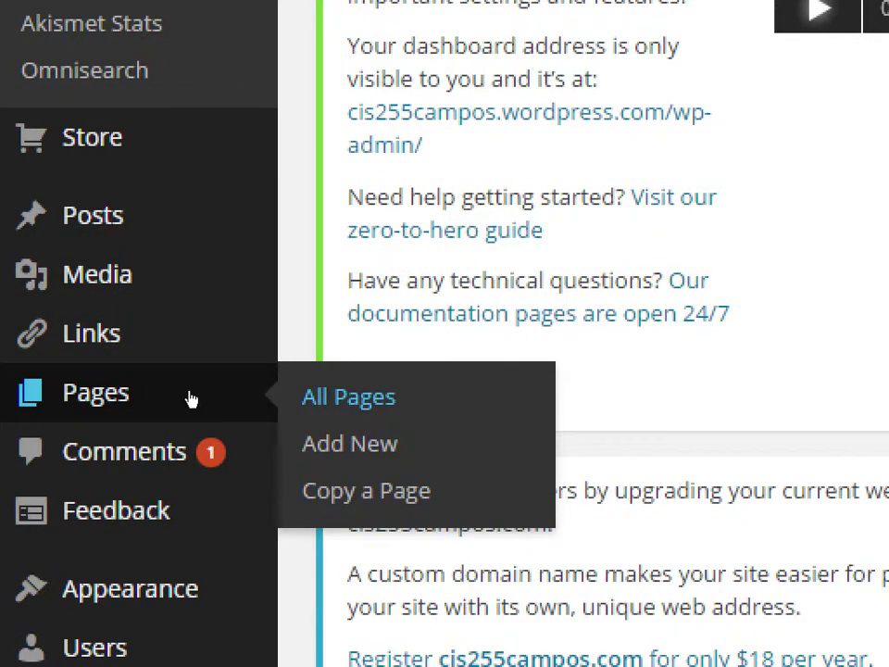
{"action": "middle_click", "coordinate": [348, 396]}
{"action": "left_click", "coordinate": [246, 28]}
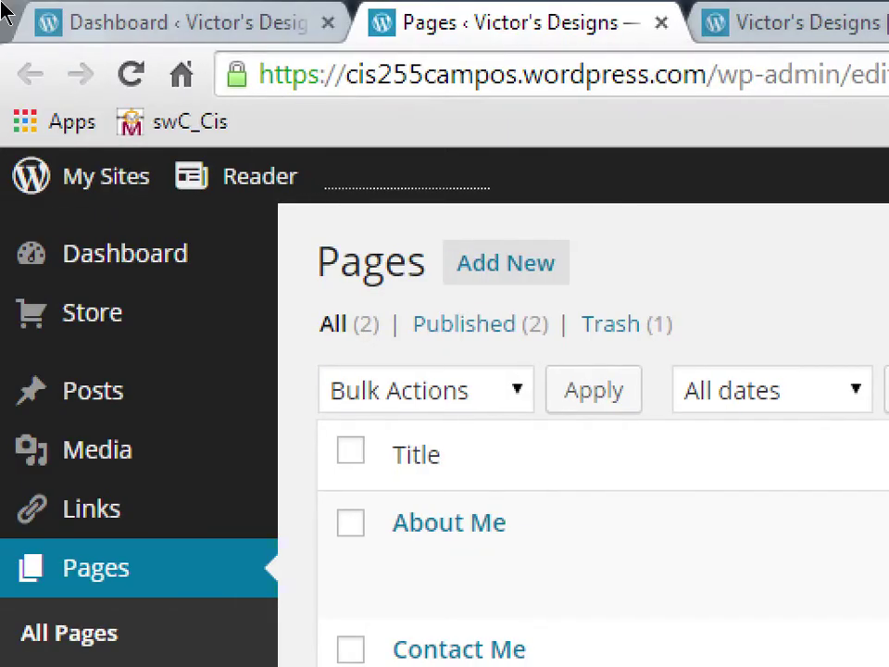
From the dashboard, start a new page titled "Home" with the body text "Welcome to site*+"
{"action": "left_click", "coordinate": [74, 22]}
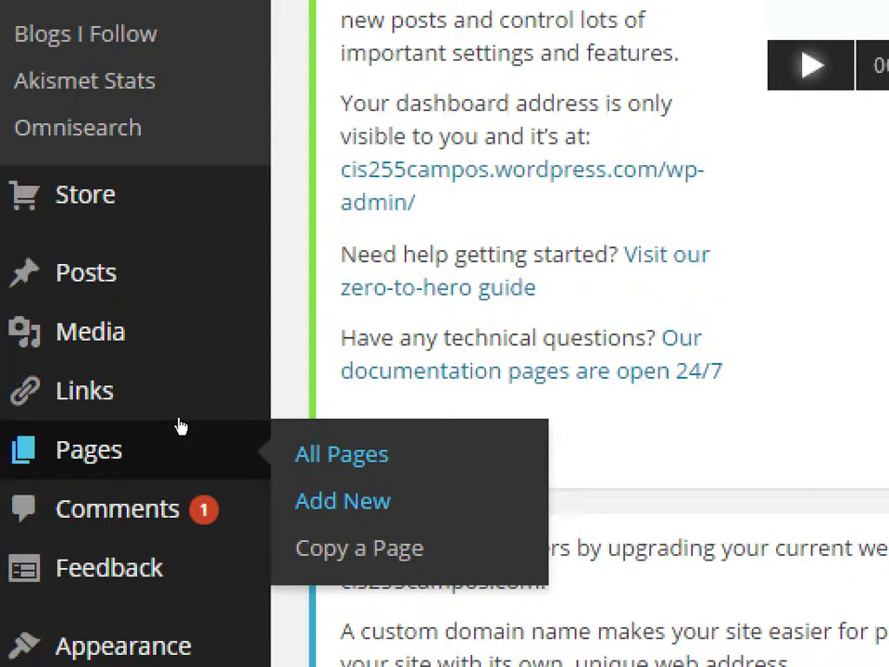
{"action": "left_click", "coordinate": [343, 500]}
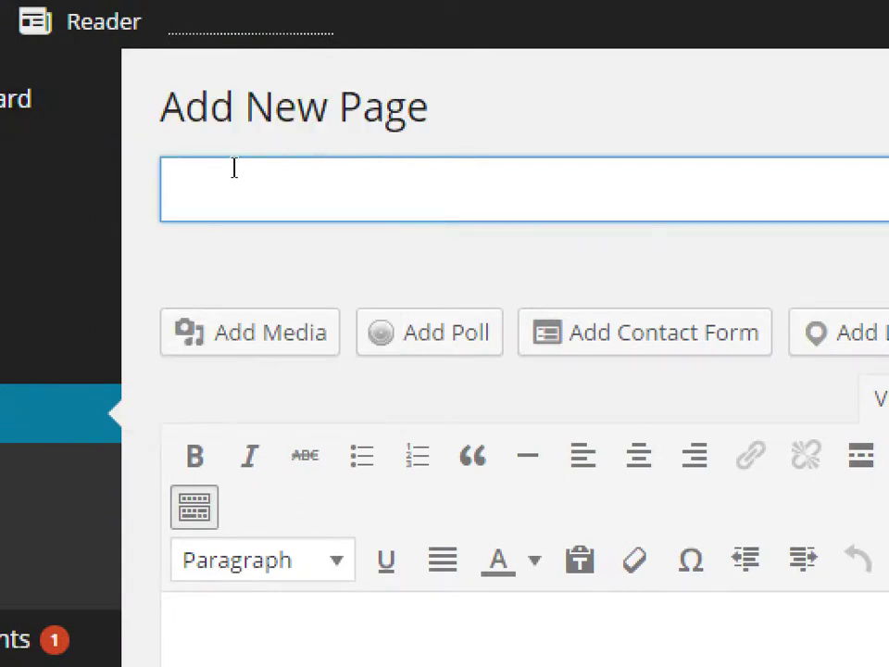
{"action": "type", "text": "Home"}
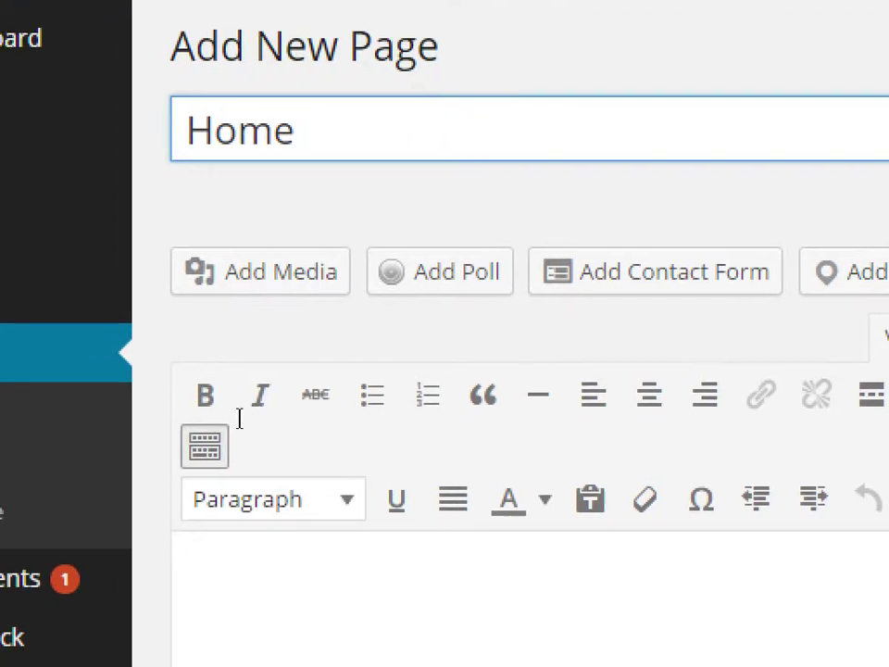
{"action": "key", "text": "Tab"}
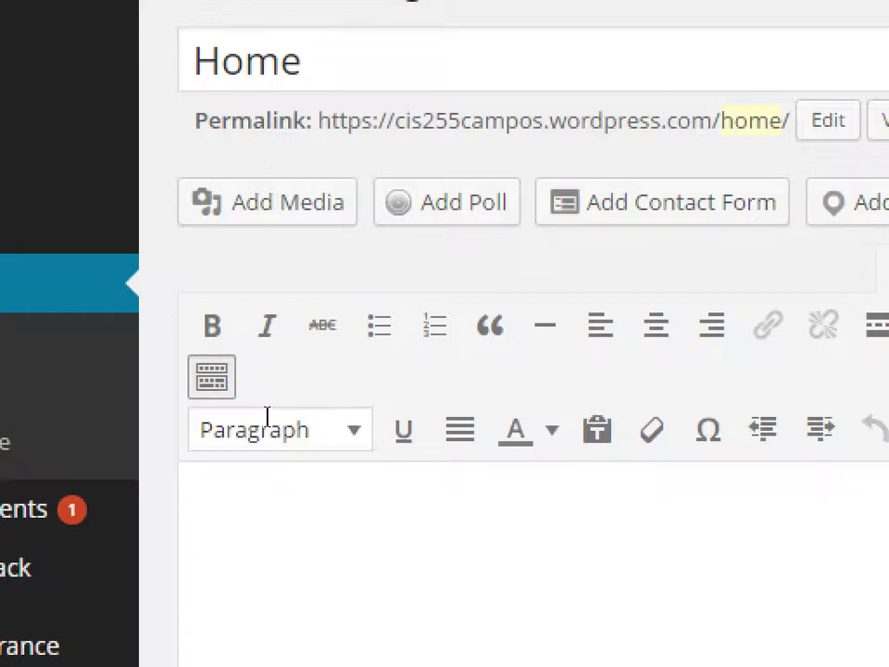
{"action": "type", "text": "Welcome to "}
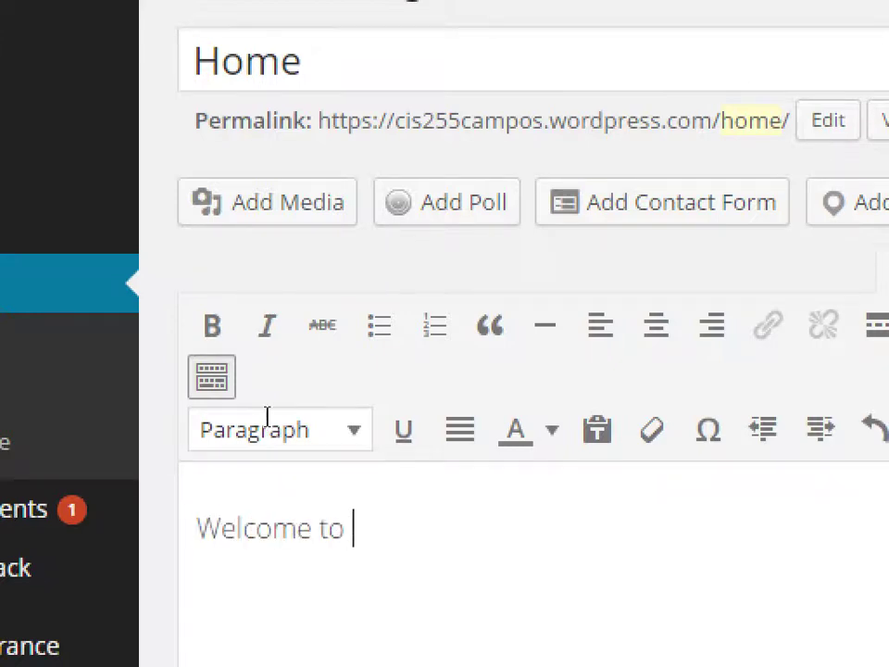
{"action": "type", "text": "my"}
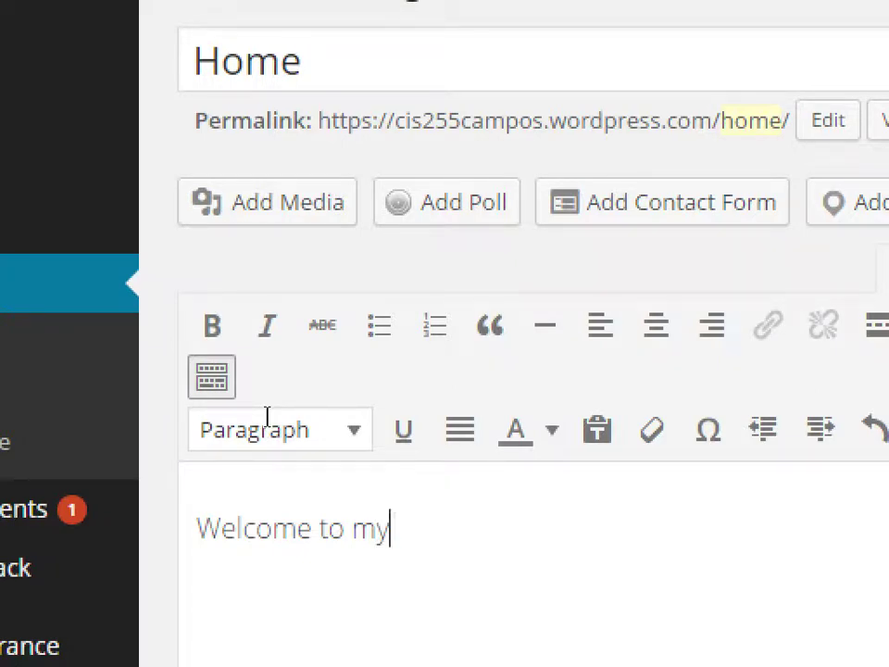
{"action": "key", "text": "BackSpace"}
{"action": "key", "text": "BackSpace"}
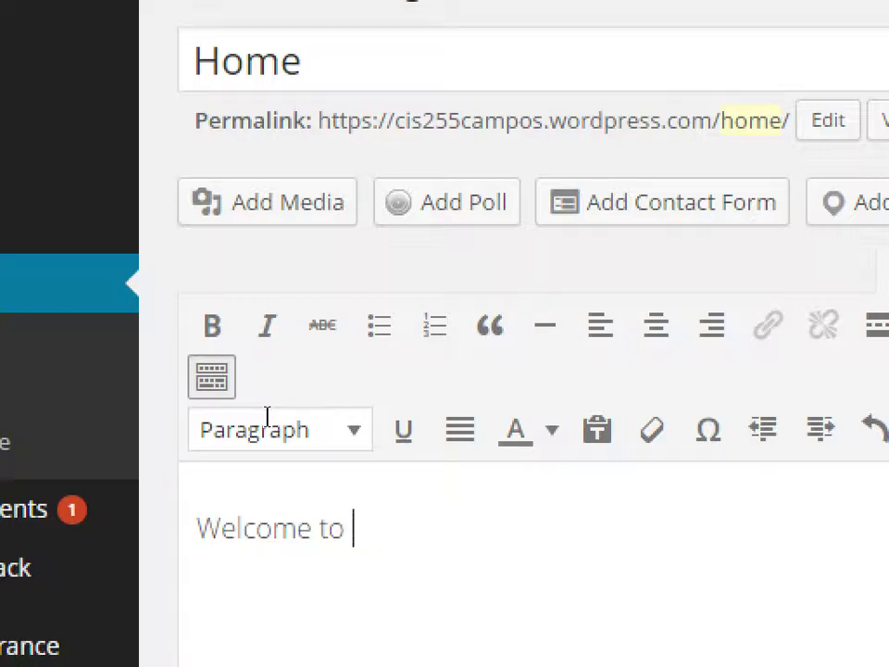
{"action": "type", "text": "site*+"}
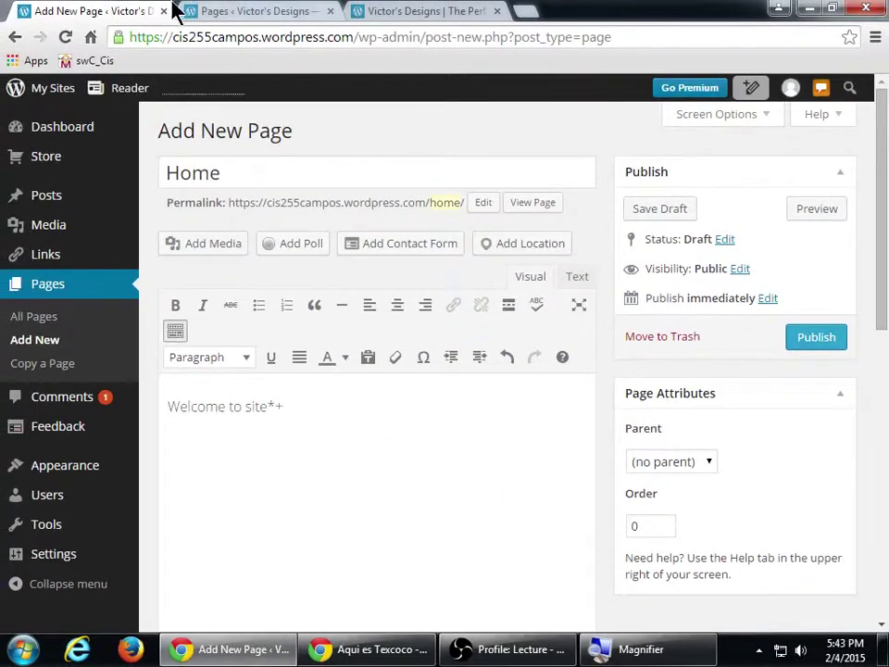
Examine the Aqui es Texcoco home page from the slider through the featured articles to the blog and events sections, then return to the page editor
{"action": "left_click", "coordinate": [375, 650]}
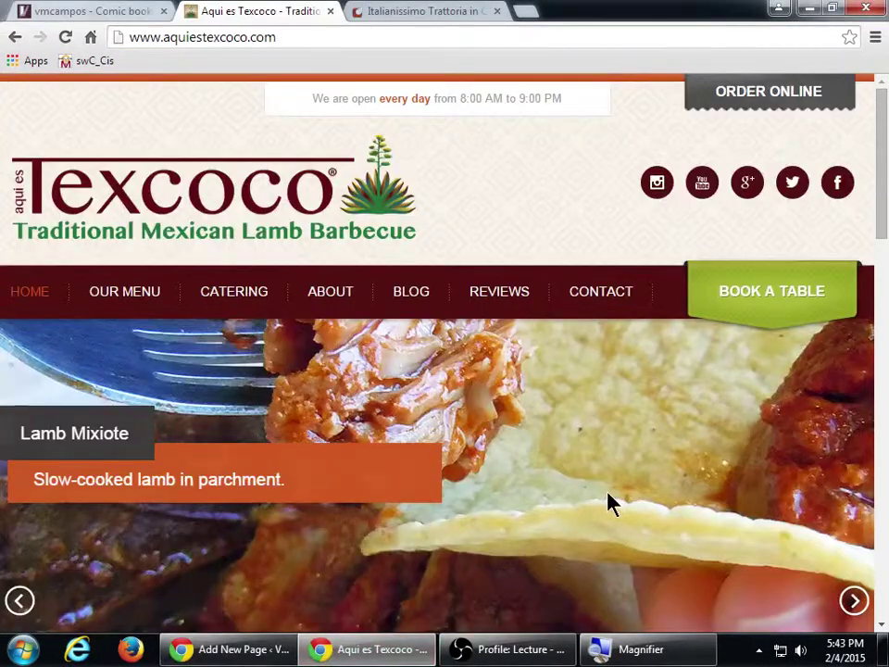
{"action": "scroll", "coordinate": [602, 509], "scroll_direction": "down", "scroll_amount": 1}
{"action": "scroll", "coordinate": [597, 516], "scroll_direction": "down", "scroll_amount": 2}
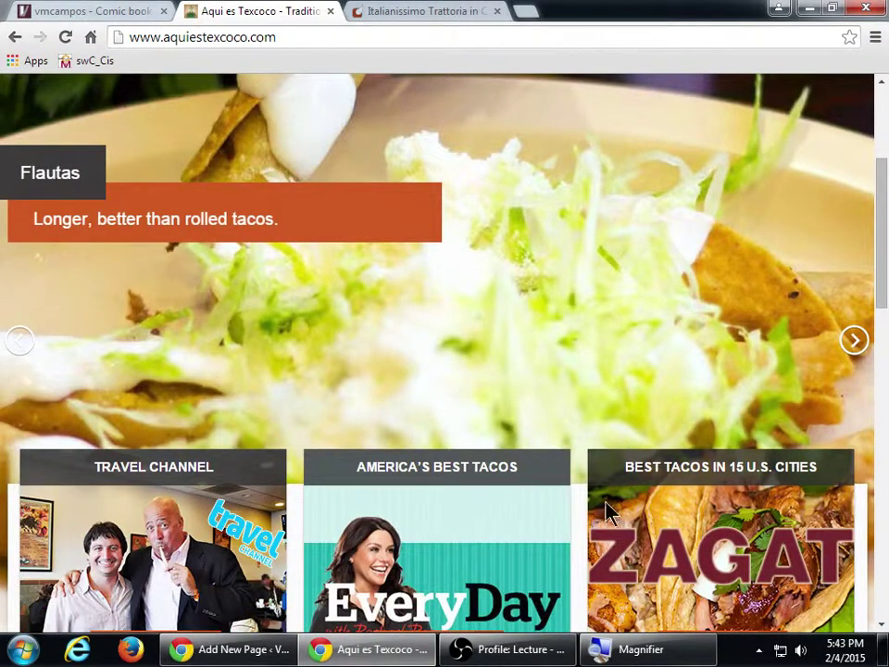
{"action": "scroll", "coordinate": [821, 522], "scroll_direction": "down", "scroll_amount": 1}
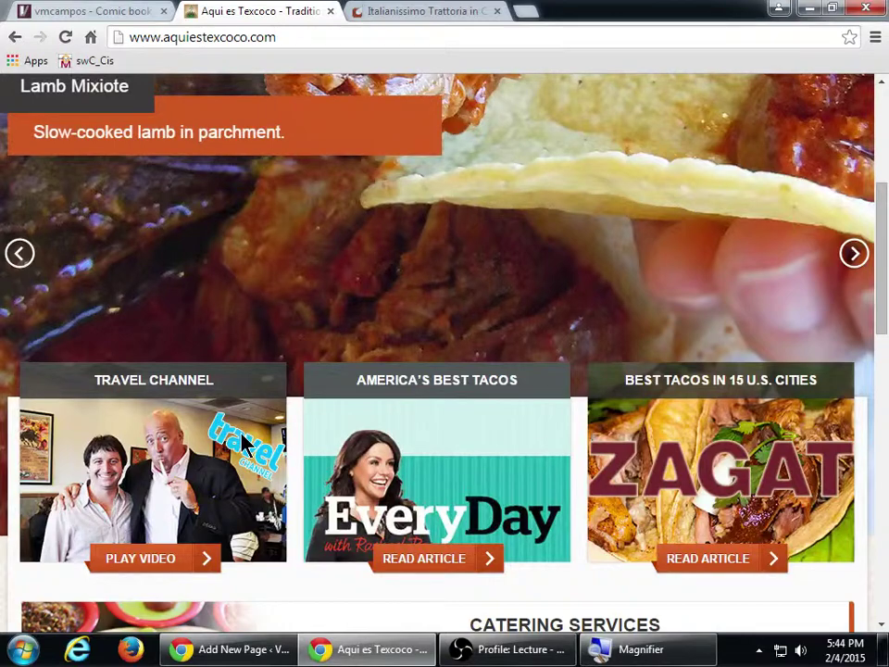
{"action": "scroll", "coordinate": [245, 445], "scroll_direction": "down", "scroll_amount": 8}
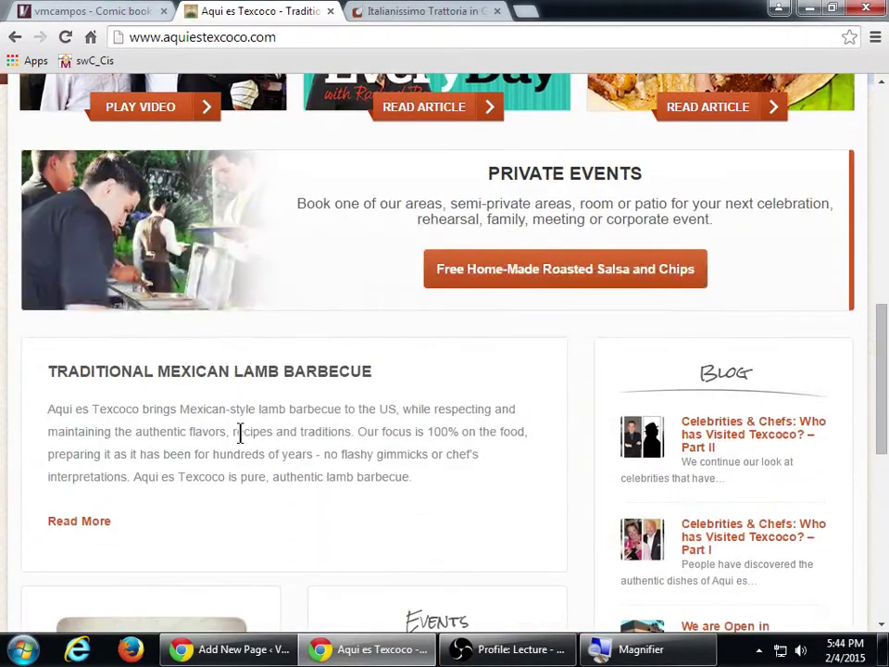
{"action": "scroll", "coordinate": [246, 444], "scroll_direction": "down", "scroll_amount": 1}
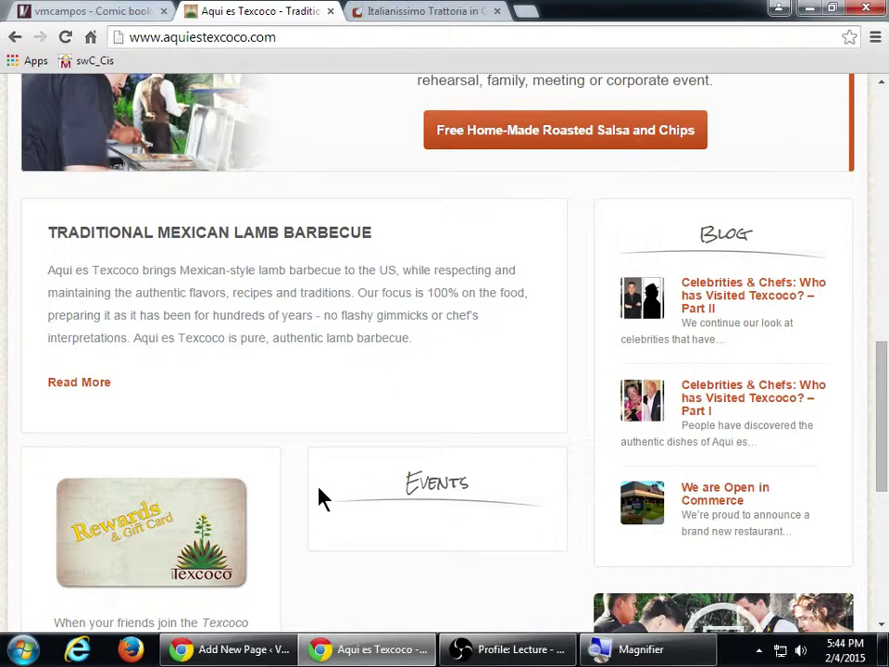
{"action": "left_click", "coordinate": [380, 649]}
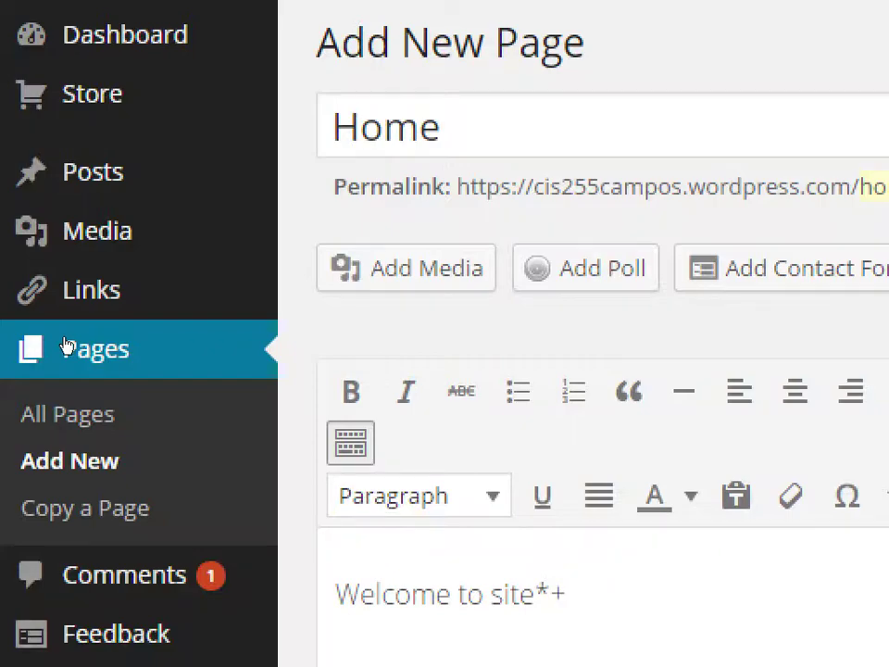
Create a new page titled "Blog" with an empty body and publish it
{"action": "left_click", "coordinate": [66, 347]}
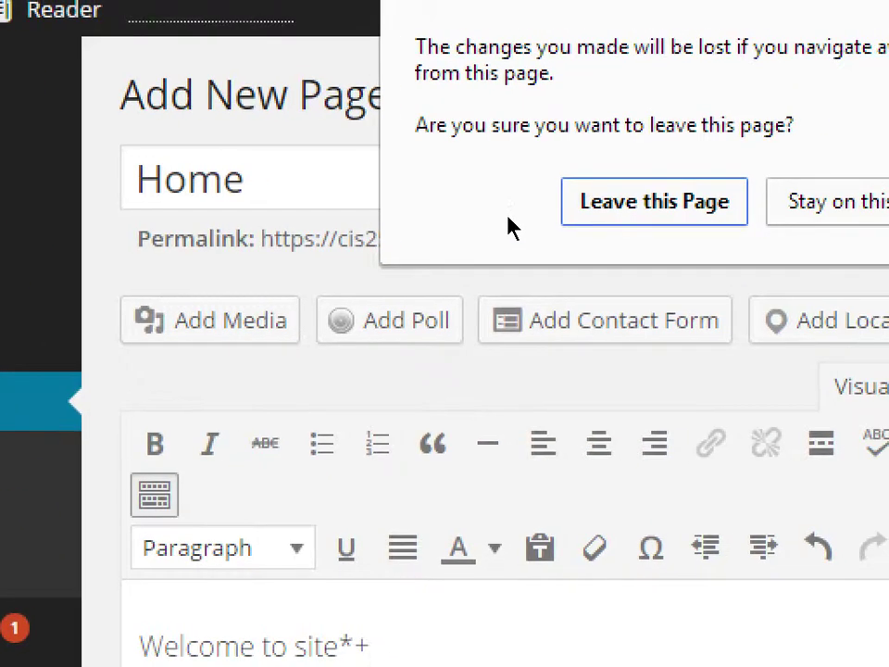
{"action": "key", "text": "Escape"}
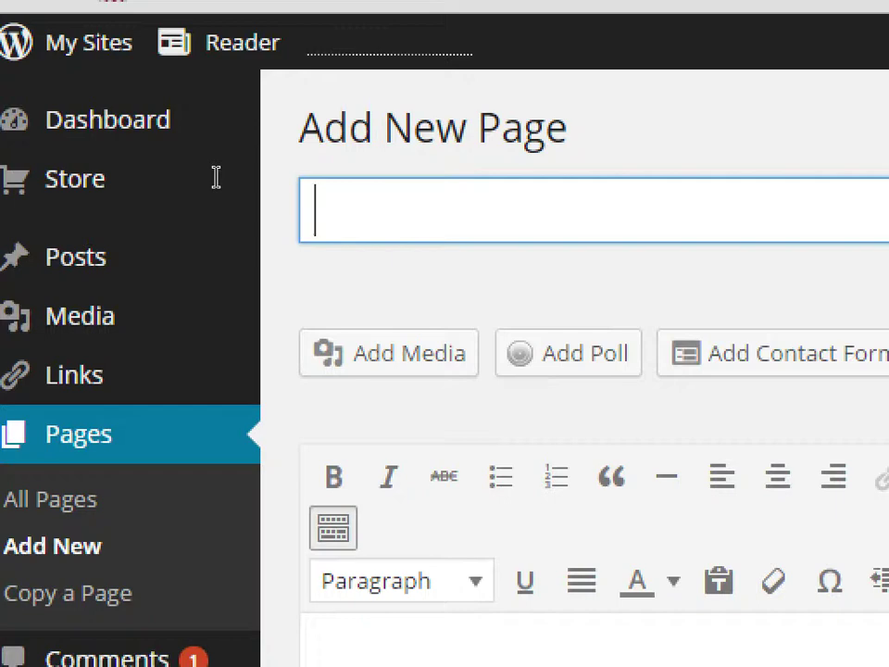
{"action": "type", "text": "Blog"}
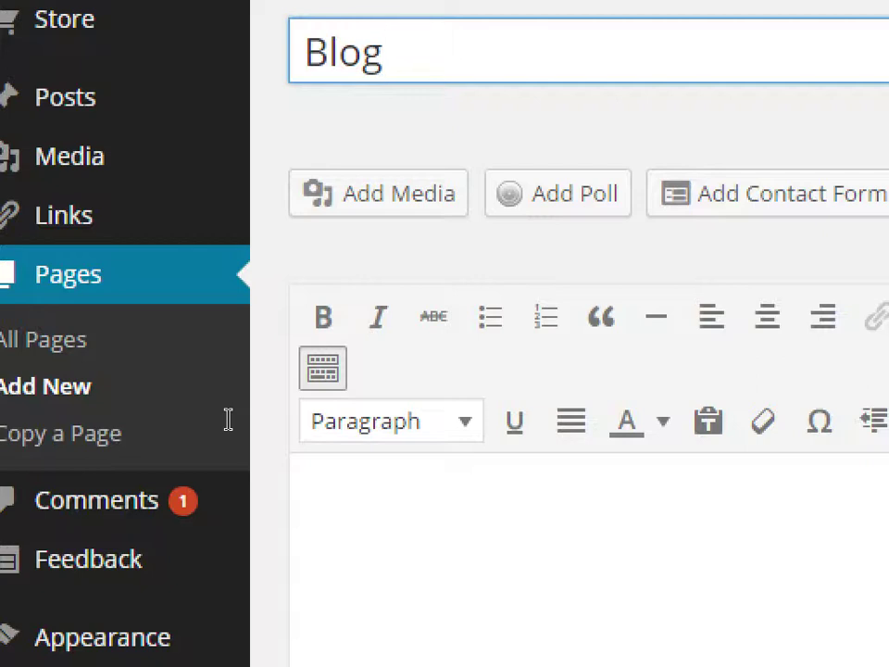
{"action": "key", "text": "Tab"}
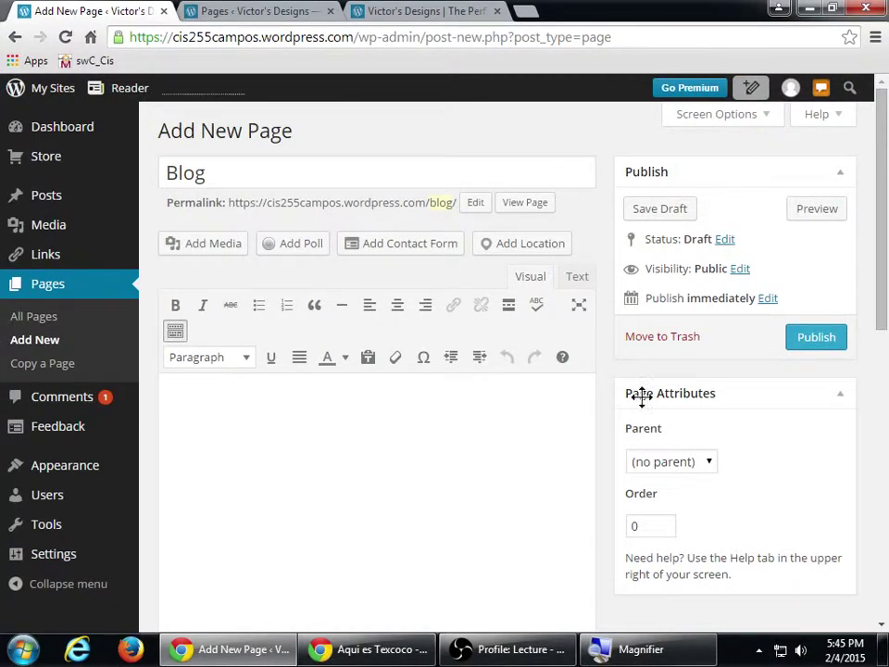
{"action": "left_click", "coordinate": [823, 352]}
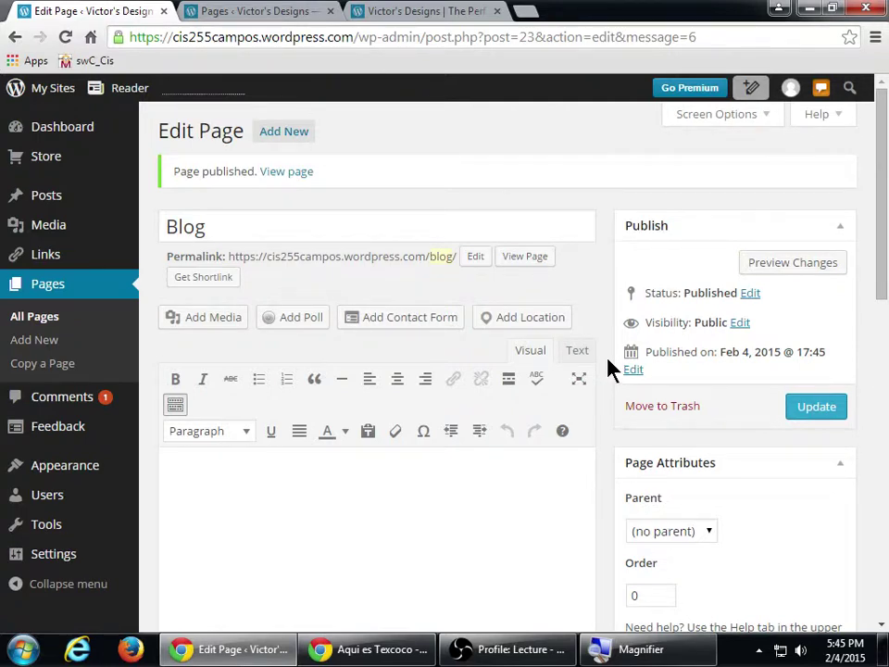
Leave the Blog page editor and open the site's Reading settings
{"action": "scroll", "coordinate": [608, 367], "scroll_direction": "down", "scroll_amount": 2}
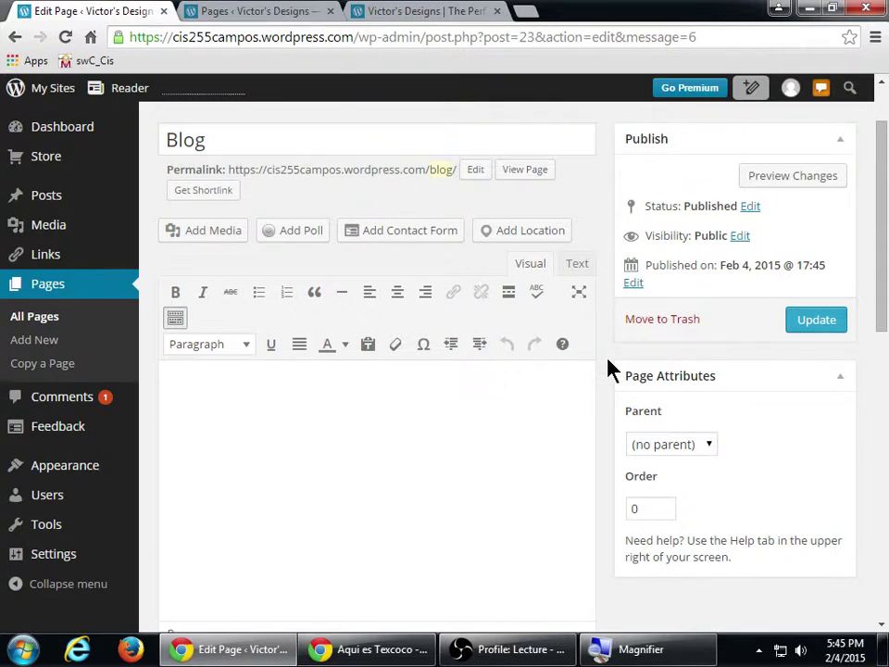
{"action": "scroll", "coordinate": [145, 446], "scroll_direction": "down", "scroll_amount": 1}
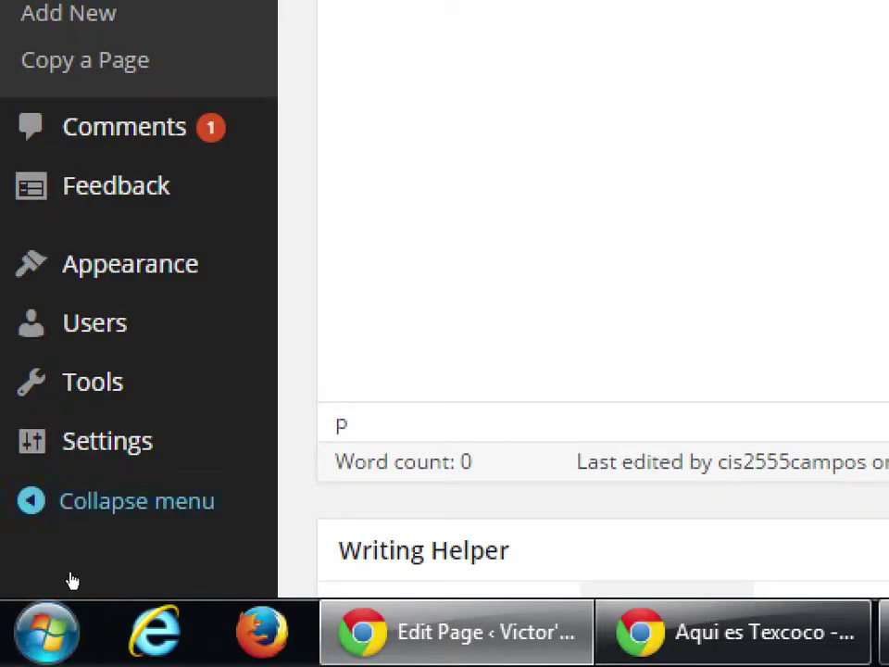
{"action": "mouse_move", "coordinate": [92, 441]}
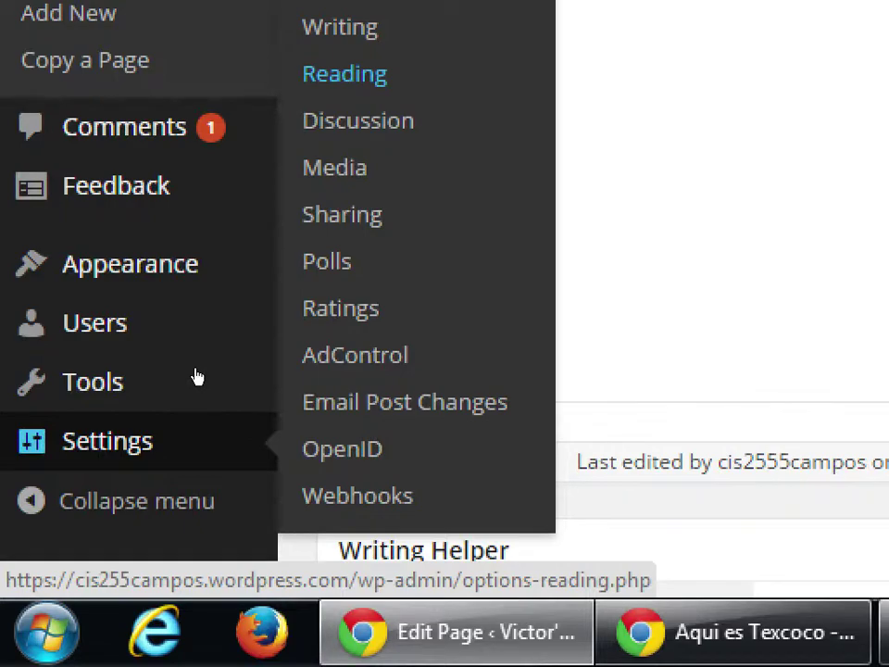
{"action": "key", "text": "Return"}
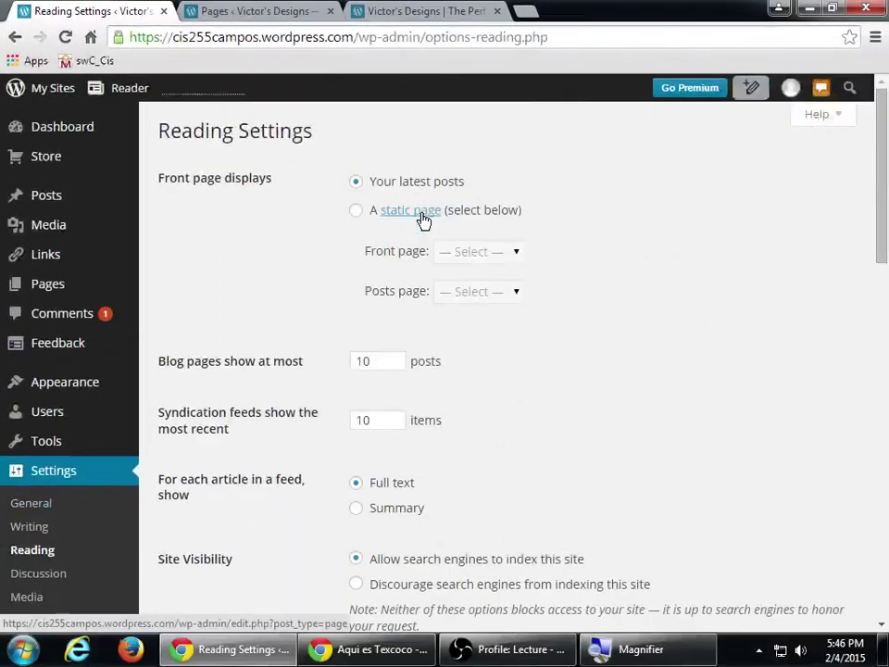
View the list of existing pages through the static page link in a separate tab, close it and return to the Reading settings
{"action": "left_click", "coordinate": [424, 218], "text": "ctrl"}
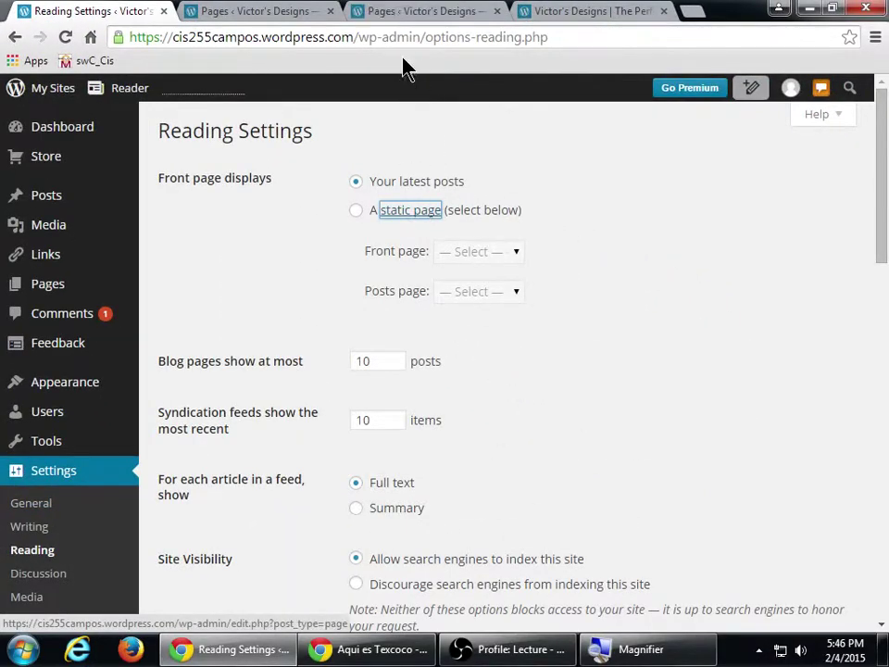
{"action": "left_click", "coordinate": [412, 13]}
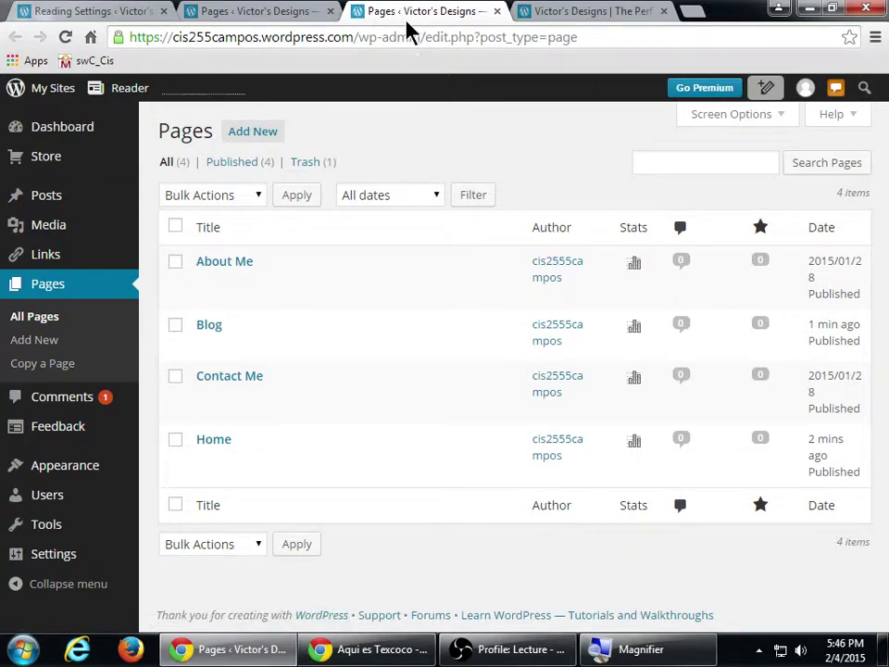
{"action": "key", "text": "ctrl+w"}
{"action": "left_click", "coordinate": [119, 13]}
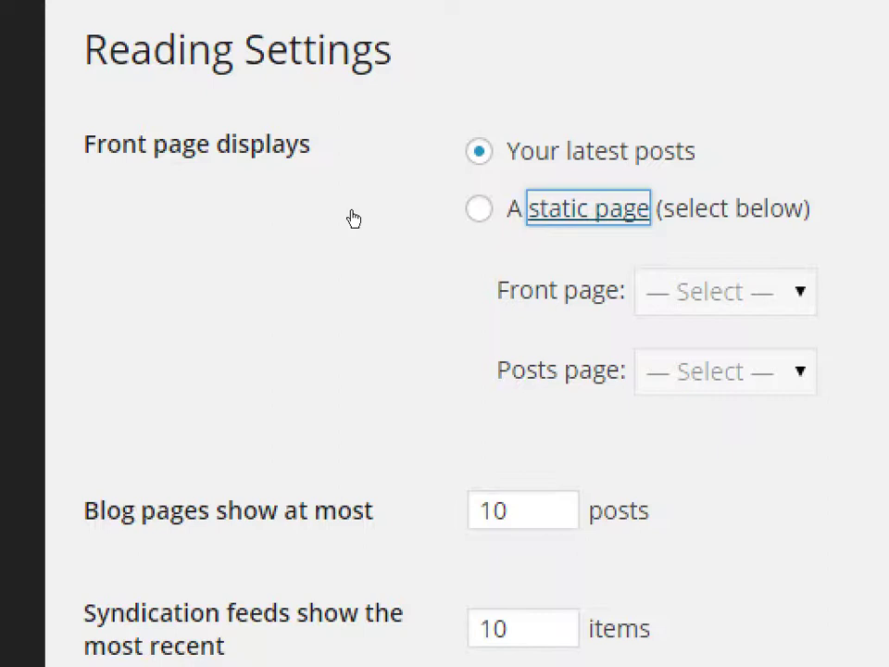
Set the front page to display a static page and choose Home as the front page
{"action": "key", "text": "shift+Tab"}
{"action": "key", "text": "Down"}
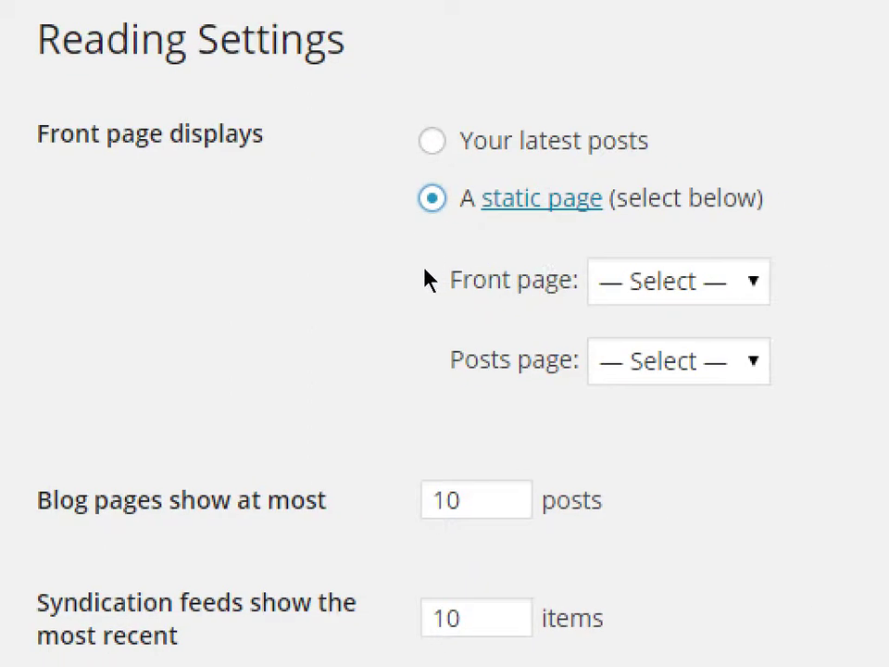
{"action": "key", "text": "Tab"}
{"action": "key", "text": "alt+Down"}
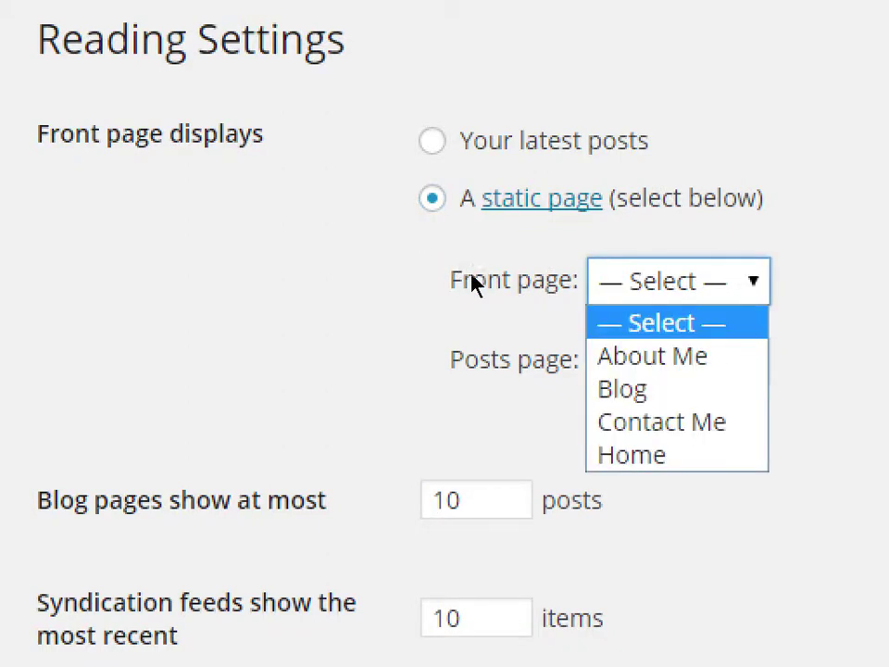
{"action": "key", "text": "Down"}
{"action": "key", "text": "Down"}
{"action": "key", "text": "Down"}
{"action": "key", "text": "Down"}
{"action": "key", "text": "Return"}
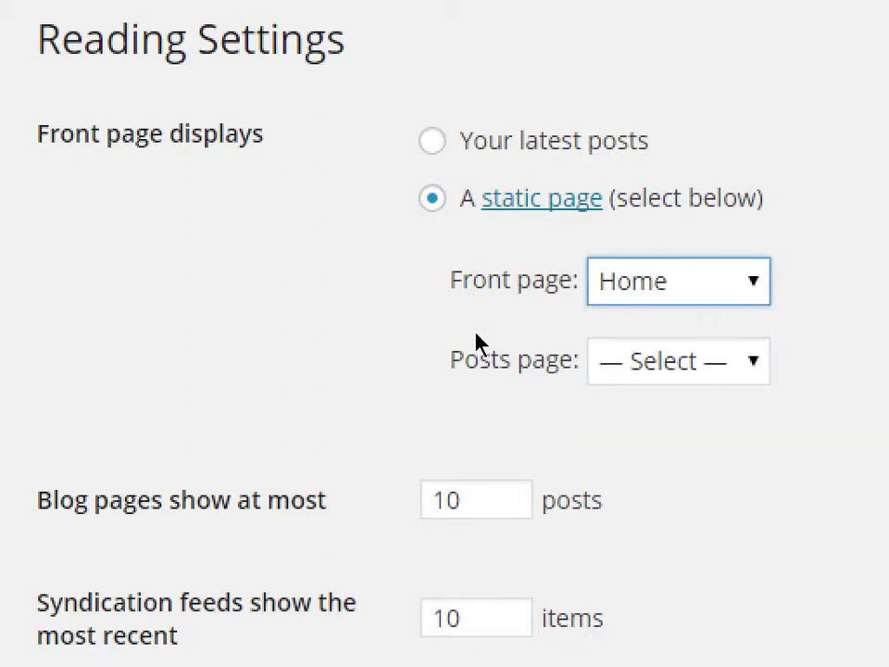
Choose Blog as the posts page and save the Reading settings
{"action": "key", "text": "Tab"}
{"action": "key", "text": "alt+Down"}
{"action": "key", "text": "Down"}
{"action": "key", "text": "Down"}
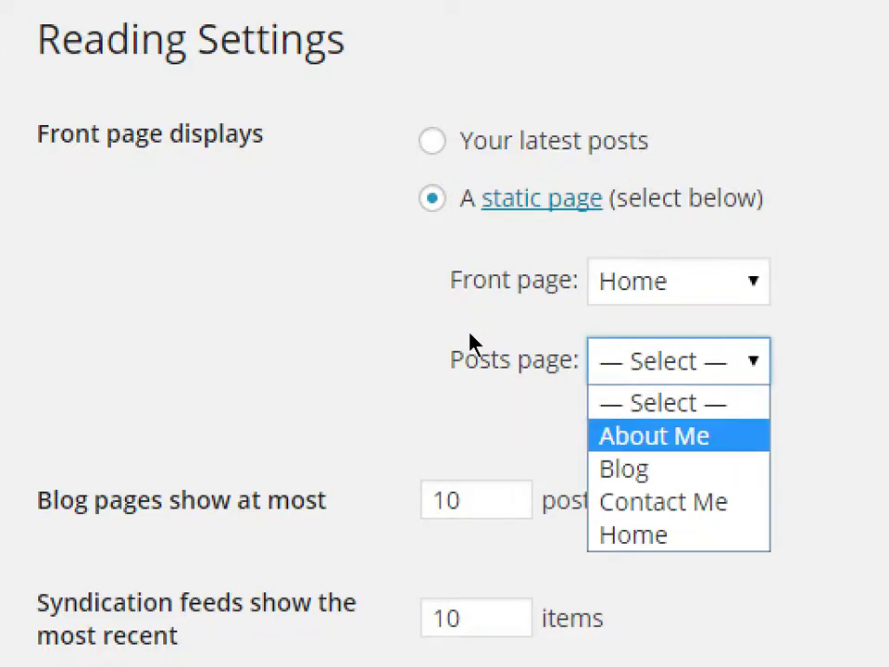
{"action": "key", "text": "Return"}
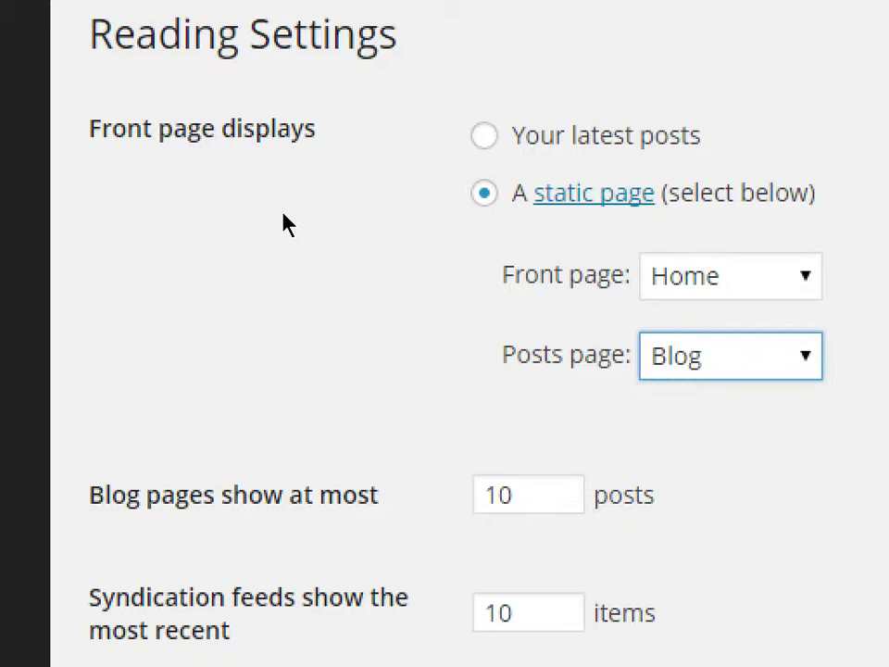
{"action": "scroll", "coordinate": [406, 374], "scroll_direction": "down", "scroll_amount": 3}
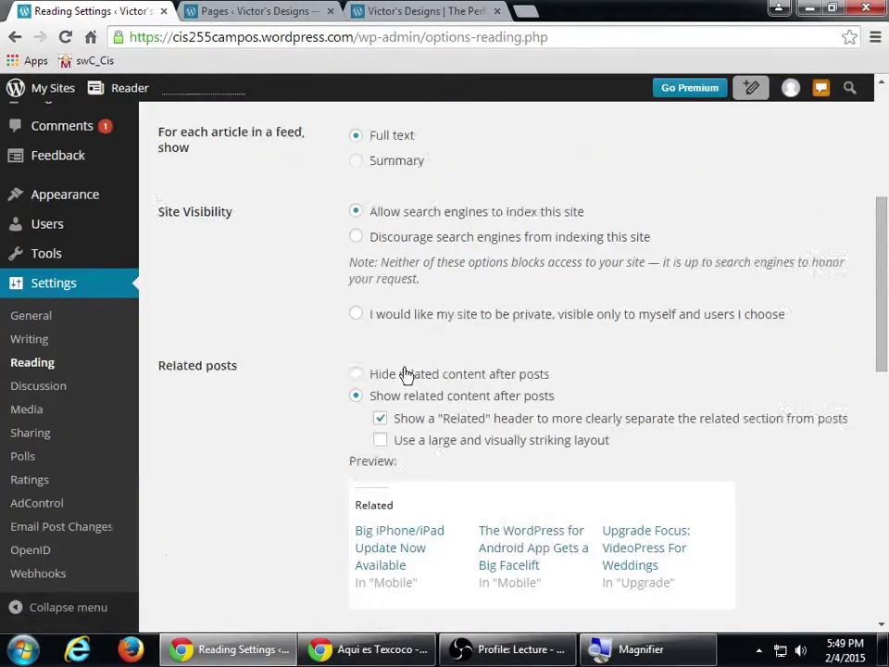
{"action": "scroll", "coordinate": [406, 374], "scroll_direction": "down", "scroll_amount": 10}
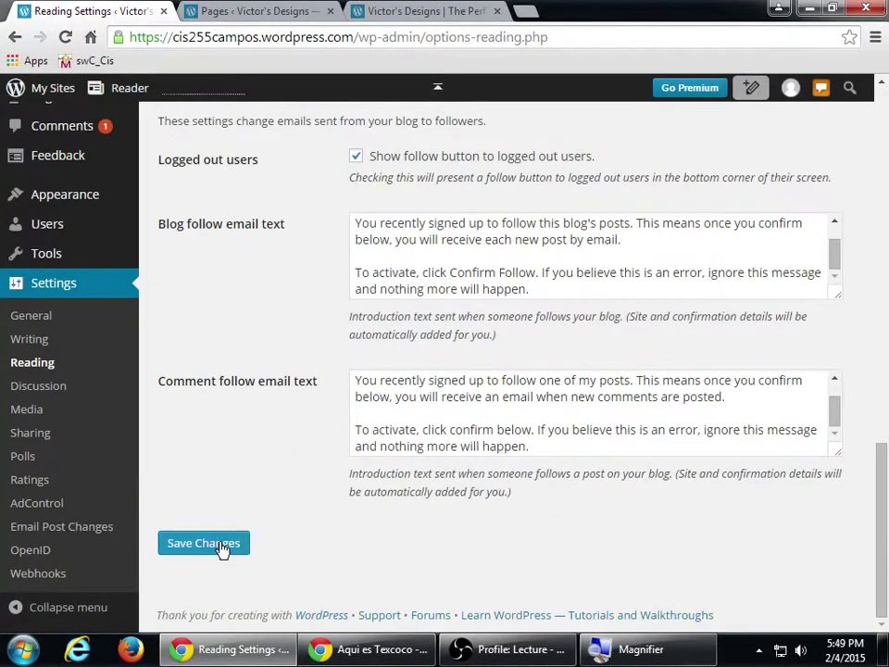
{"action": "left_click", "coordinate": [224, 549]}
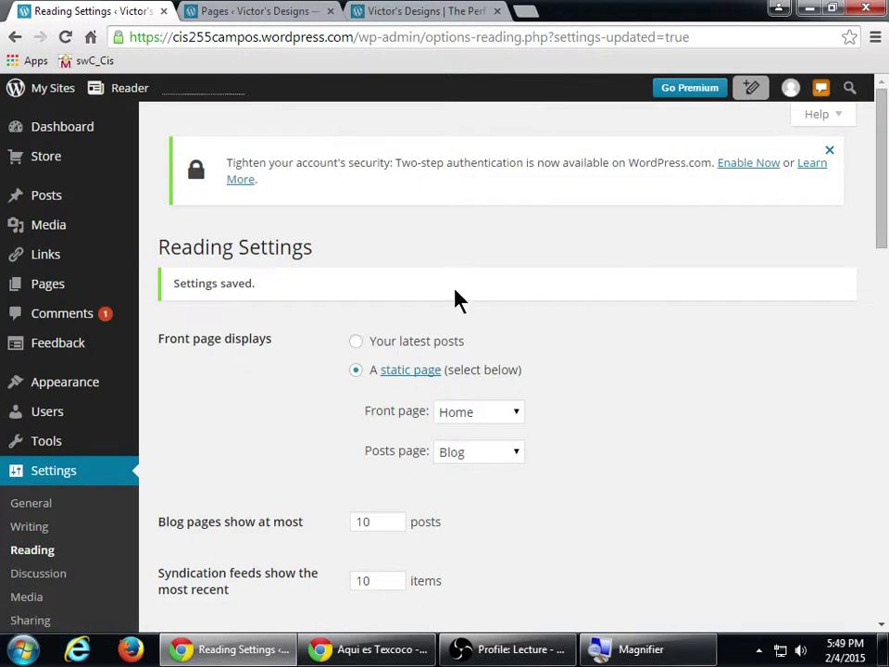
Check the saved front page options and the live site's navigation menu, then return to the Reading settings
{"action": "scroll", "coordinate": [578, 316], "scroll_direction": "down", "scroll_amount": 2}
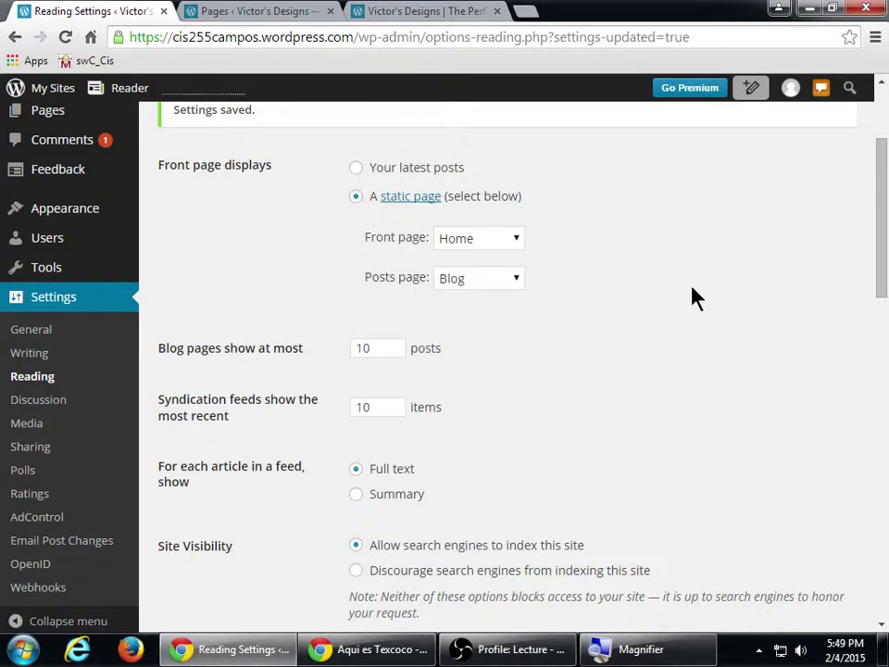
{"action": "left_click", "coordinate": [422, 11]}
{"action": "left_click", "coordinate": [844, 145]}
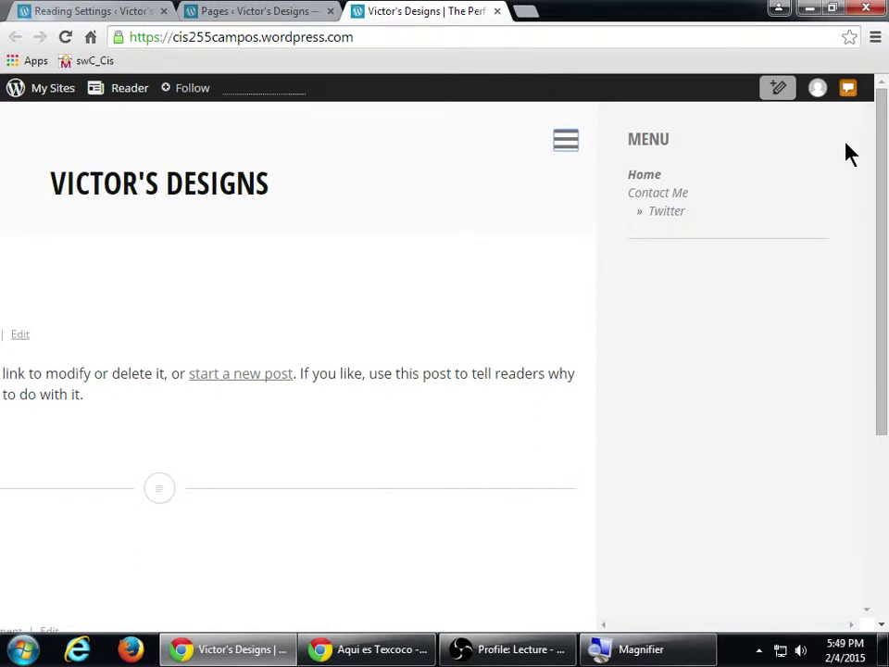
{"action": "left_click", "coordinate": [116, 11]}
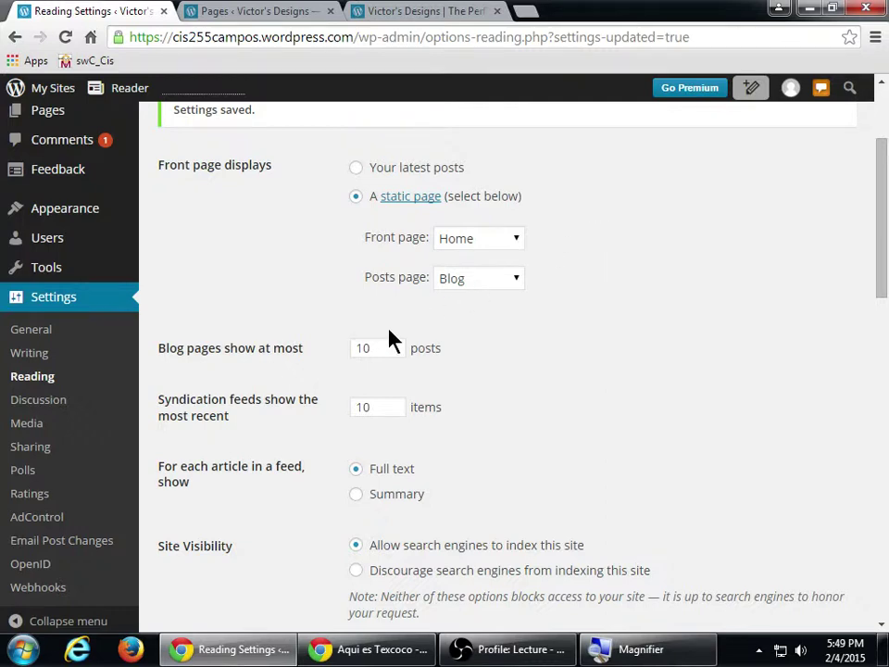
Open the site's menu editor, add the Blog page to Main Menu and place it between Home and Contact Me
{"action": "key", "text": "super+plus"}
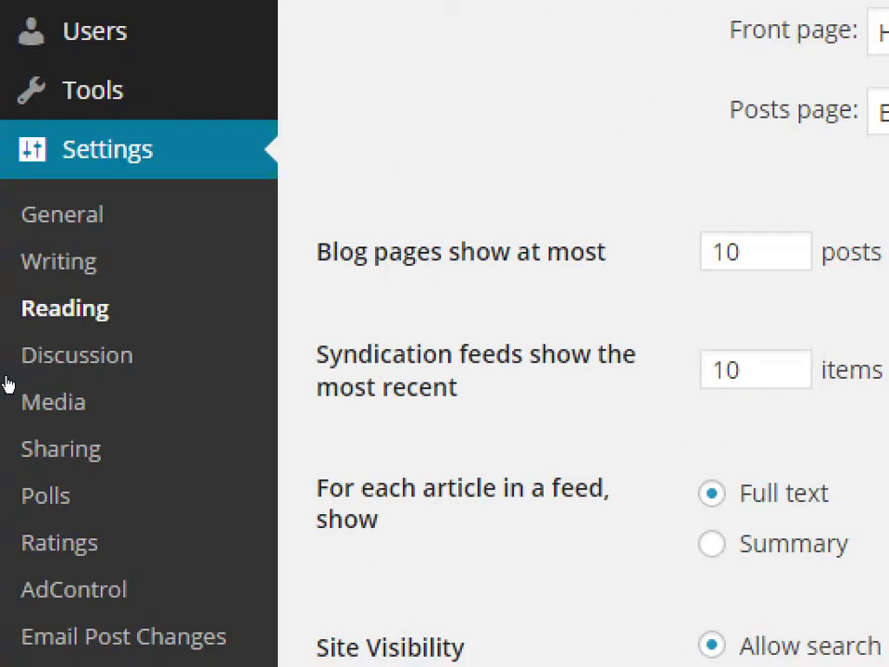
{"action": "mouse_move", "coordinate": [61, 214]}
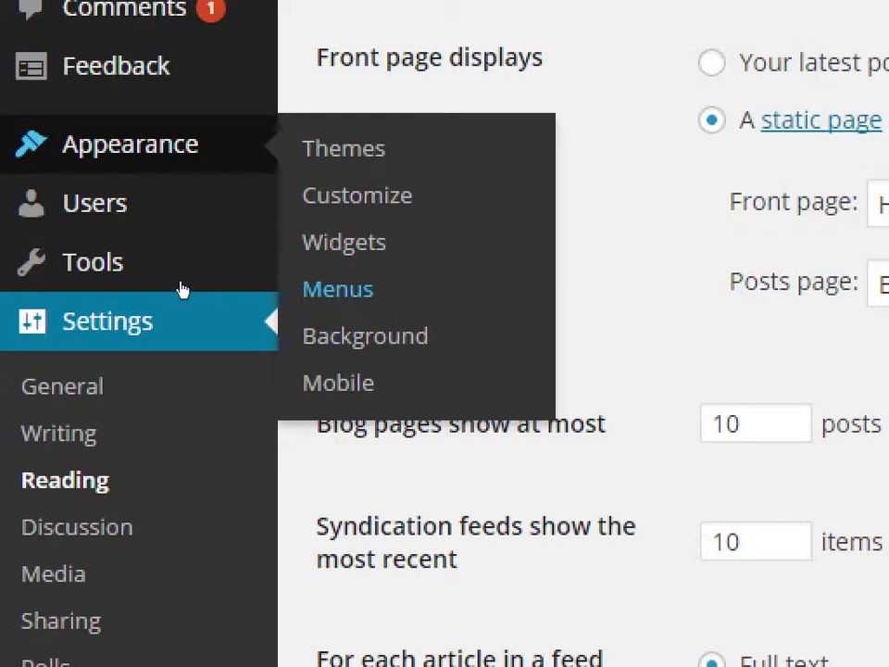
{"action": "left_click", "coordinate": [306, 269]}
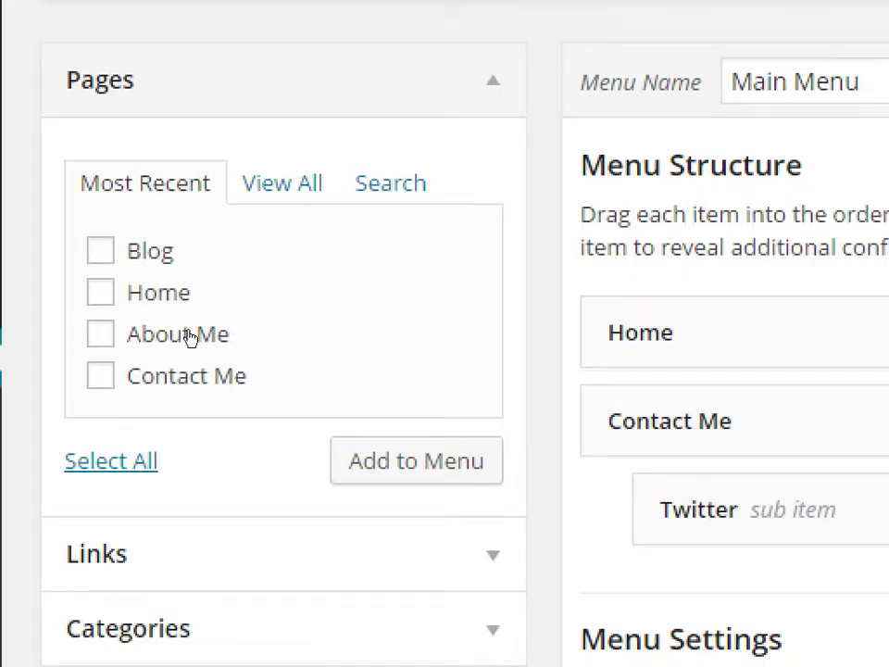
{"action": "key", "text": "space"}
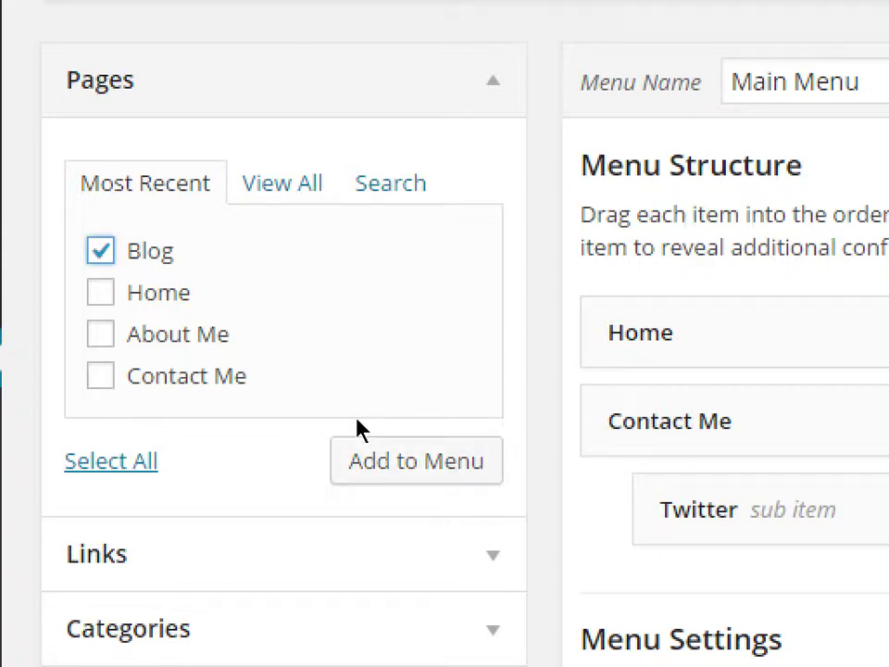
{"action": "left_click", "coordinate": [337, 445]}
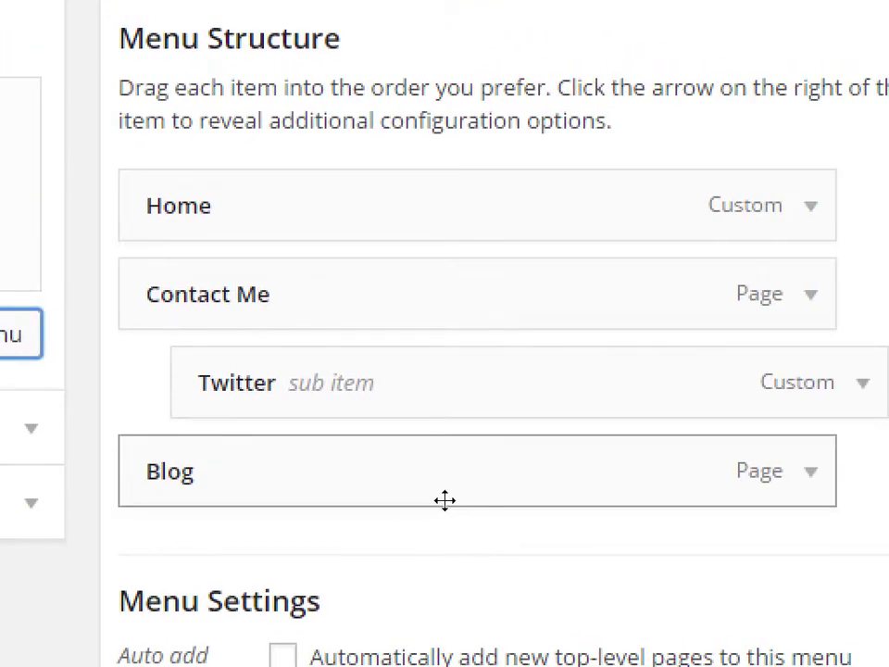
{"action": "left_click_drag", "start_coordinate": [445, 502], "coordinate": [441, 408]}
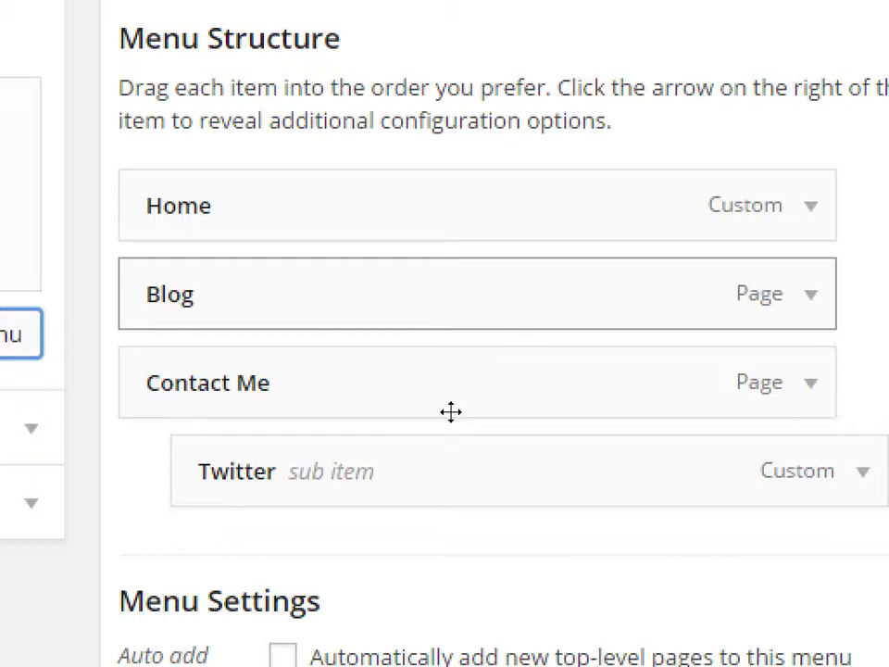
Nest Blog as a sub item under Home, then move it back to the top level
{"action": "left_click_drag", "start_coordinate": [451, 412], "coordinate": [545, 424]}
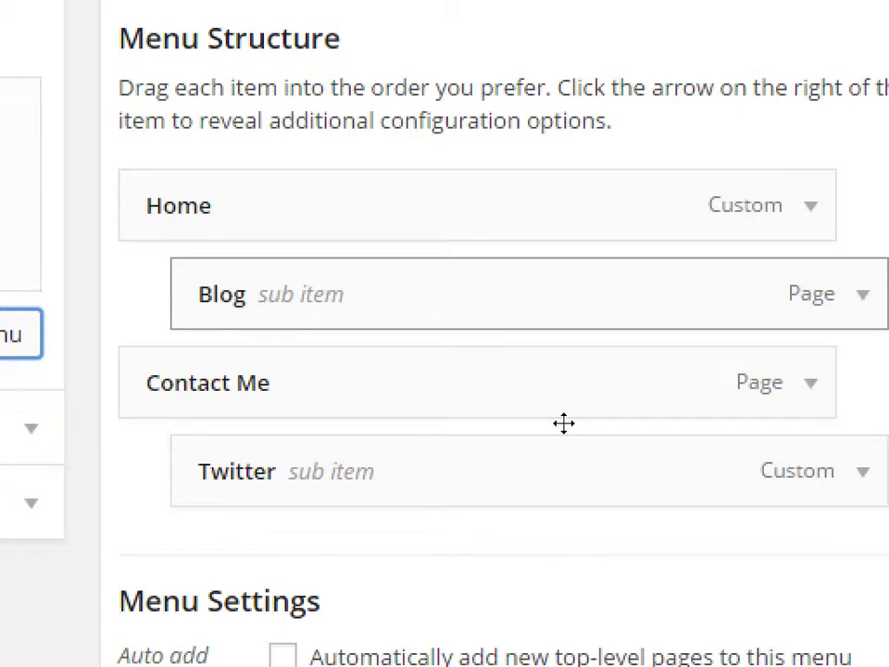
{"action": "mouse_move", "coordinate": [564, 423]}
{"action": "left_mouse_down"}
{"action": "mouse_move", "coordinate": [571, 418]}
{"action": "mouse_move", "coordinate": [550, 422]}
{"action": "left_mouse_up"}
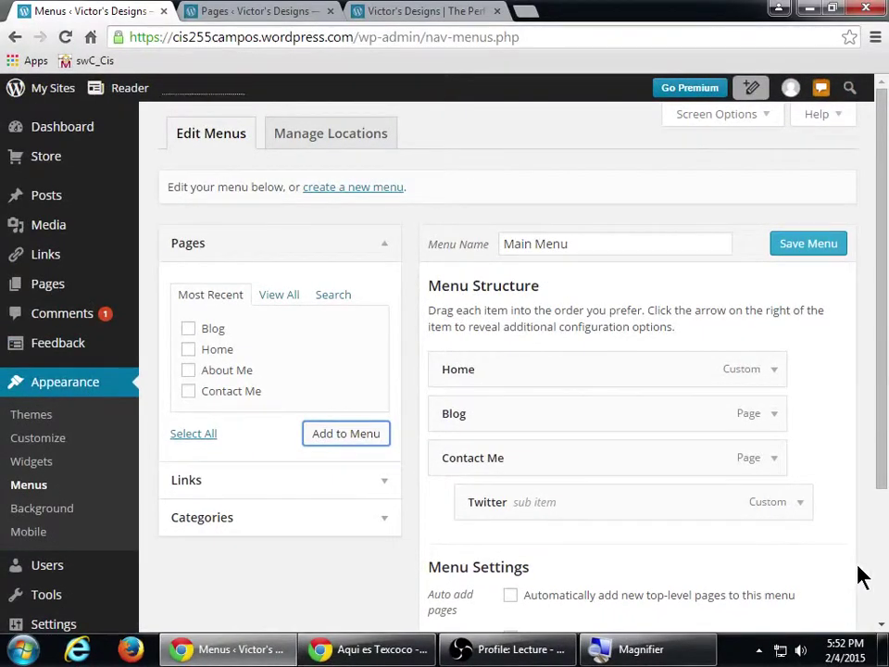
Review the menu settings and theme locations below the menu structure, then save Main Menu
{"action": "left_click_drag", "start_coordinate": [885, 496], "coordinate": [768, 566]}
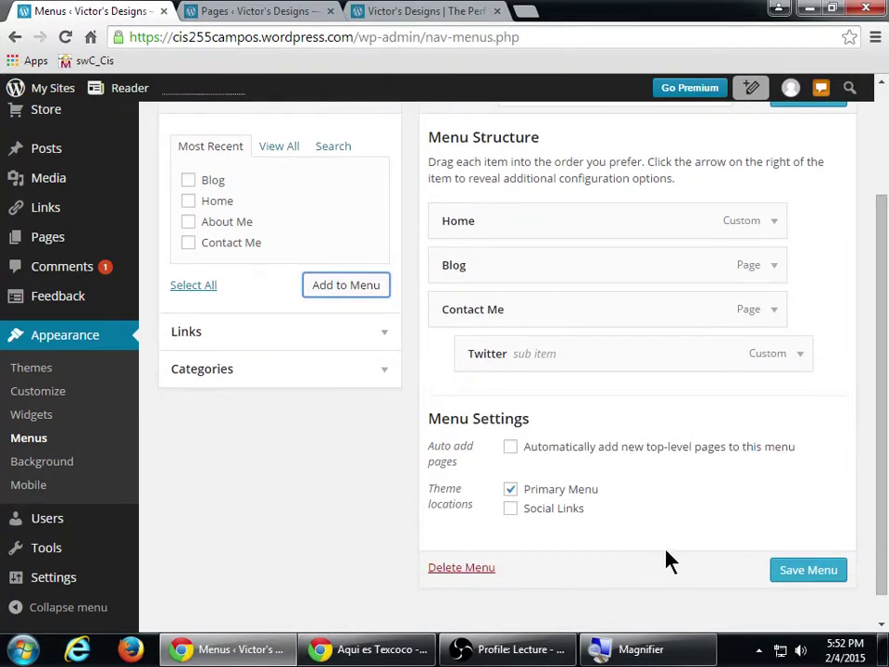
{"action": "scroll", "coordinate": [690, 559], "scroll_direction": "down", "scroll_amount": 1}
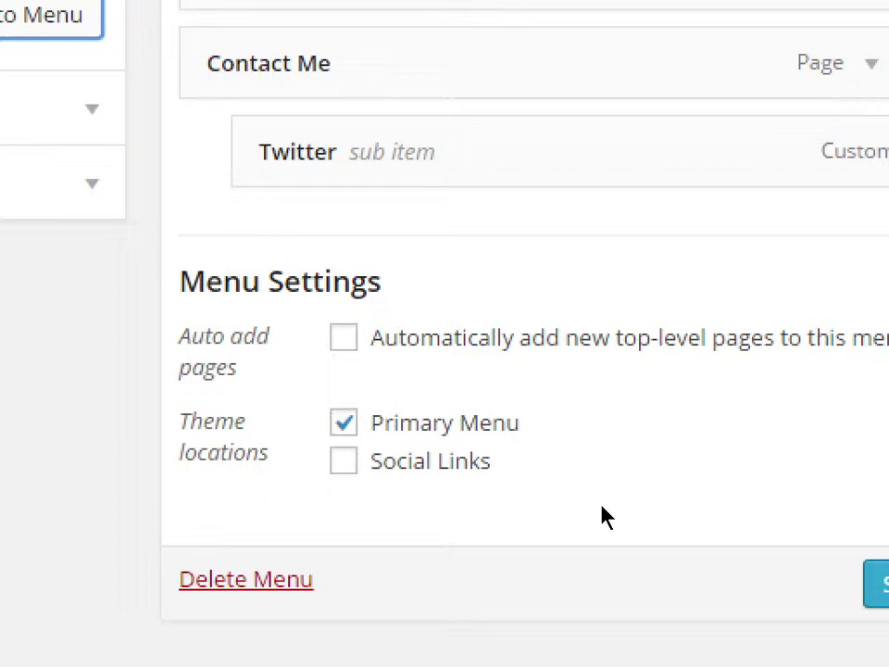
{"action": "key", "text": "super+minus"}
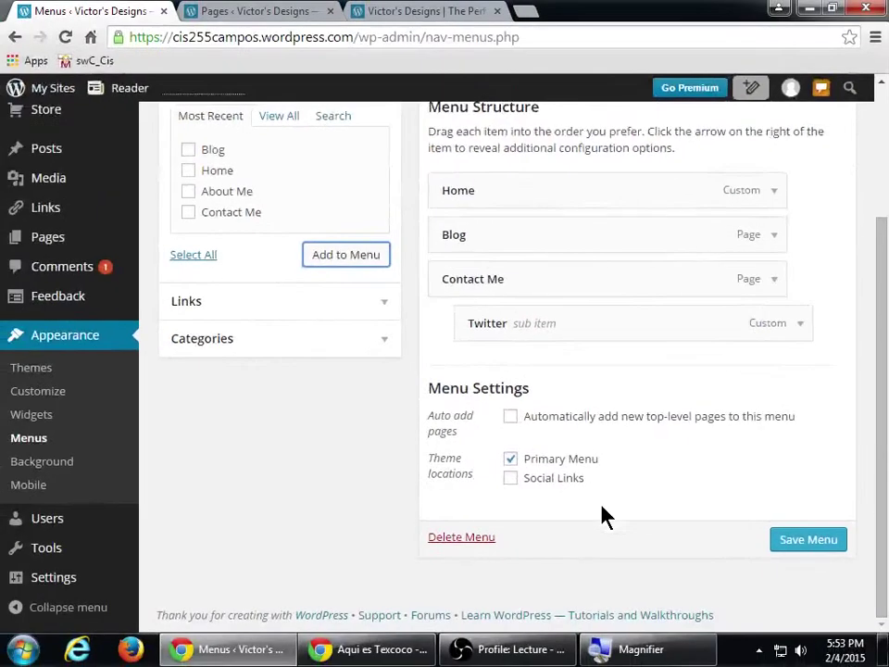
{"action": "left_click", "coordinate": [804, 543]}
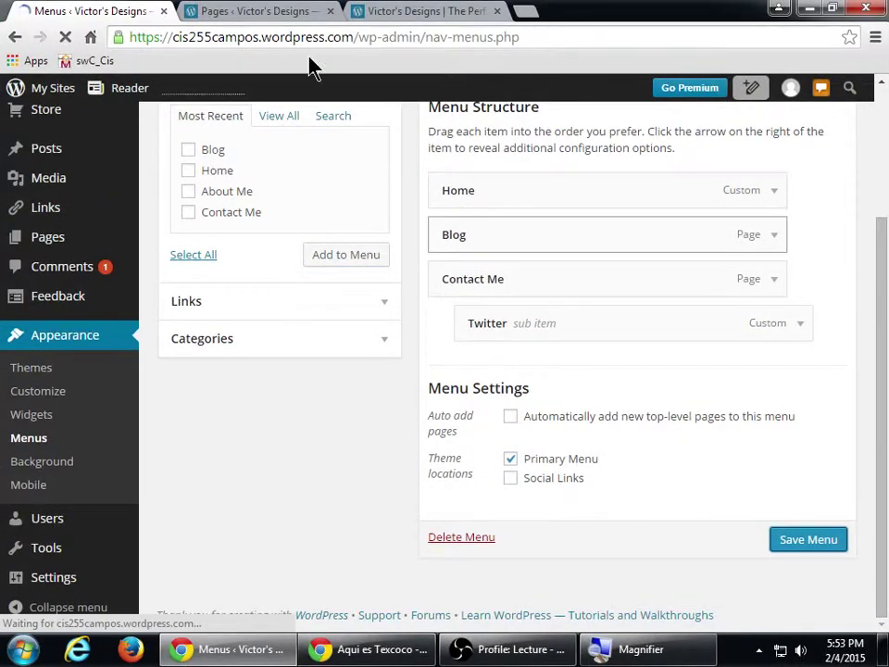
Close the browser tab with the list of pages and reload the live Victor's Designs site
{"action": "left_click", "coordinate": [277, 11]}
{"action": "middle_click", "coordinate": [277, 12]}
{"action": "left_click", "coordinate": [278, 10]}
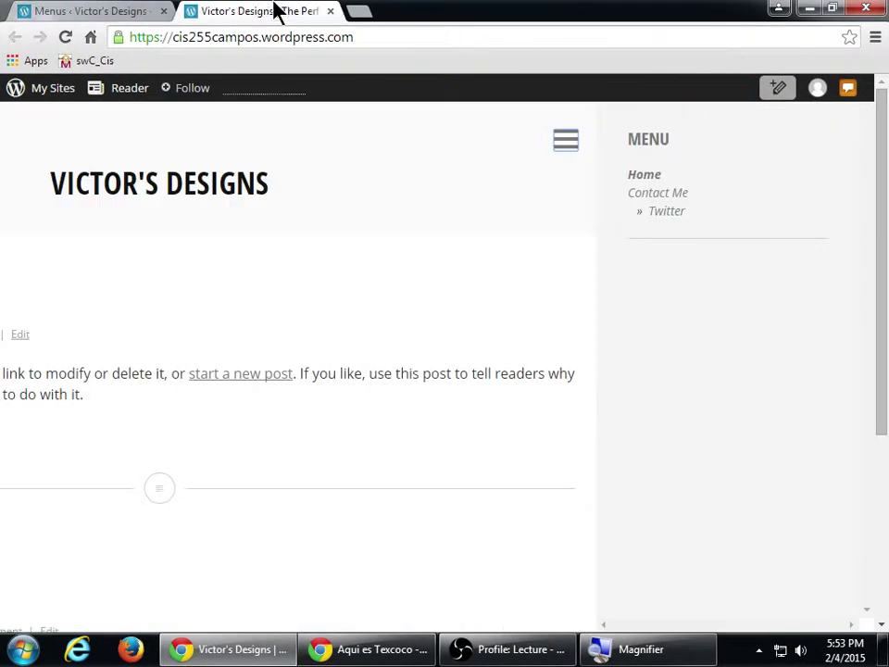
{"action": "left_click", "coordinate": [65, 37]}
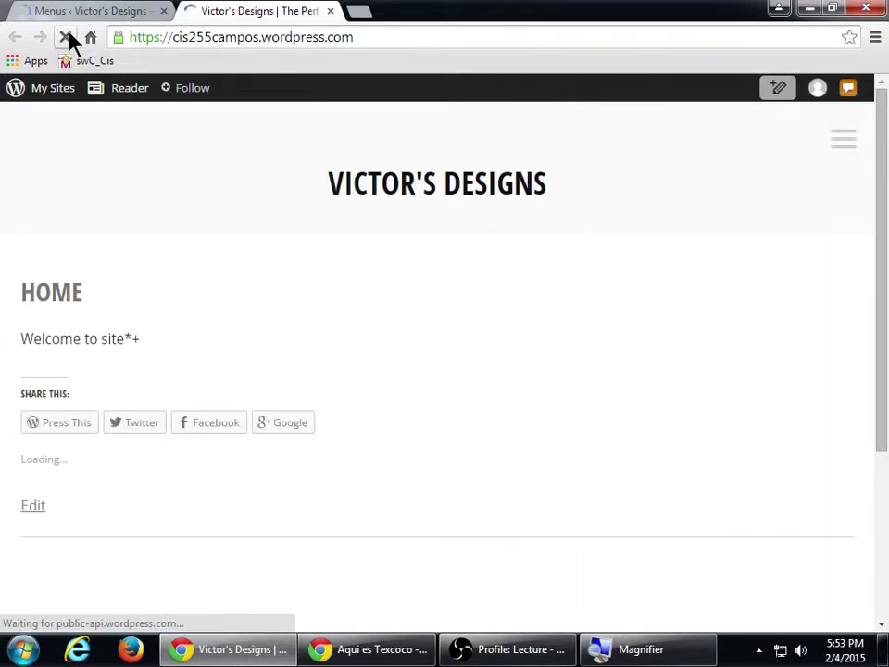
Find the View Site link in the dashboard, then examine the live Home page and open the site's navigation menu
{"action": "left_click", "coordinate": [81, 10]}
{"action": "mouse_move", "coordinate": [67, 100]}
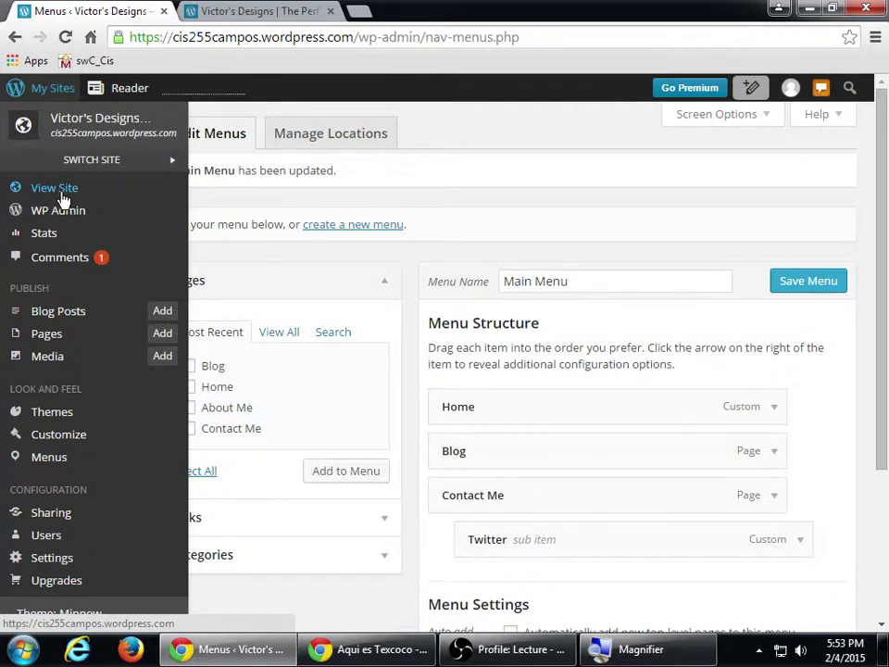
{"action": "left_click", "coordinate": [212, 11]}
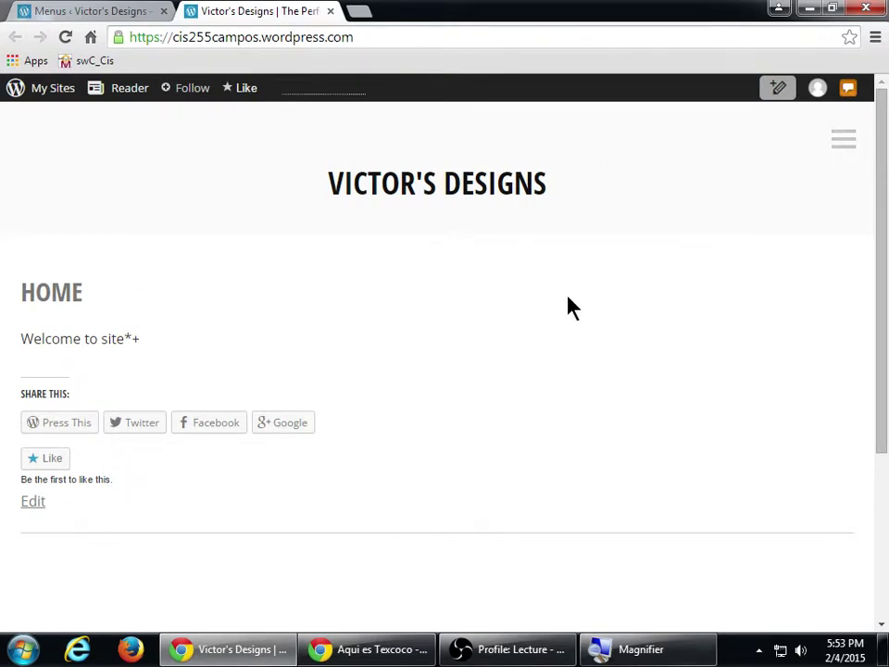
{"action": "scroll", "coordinate": [567, 309], "scroll_direction": "down", "scroll_amount": 3}
{"action": "scroll", "coordinate": [567, 310], "scroll_direction": "up", "scroll_amount": 3}
{"action": "left_click_drag", "start_coordinate": [64, 306], "coordinate": [97, 342]}
{"action": "left_click", "coordinate": [97, 341]}
{"action": "left_click", "coordinate": [838, 138]}
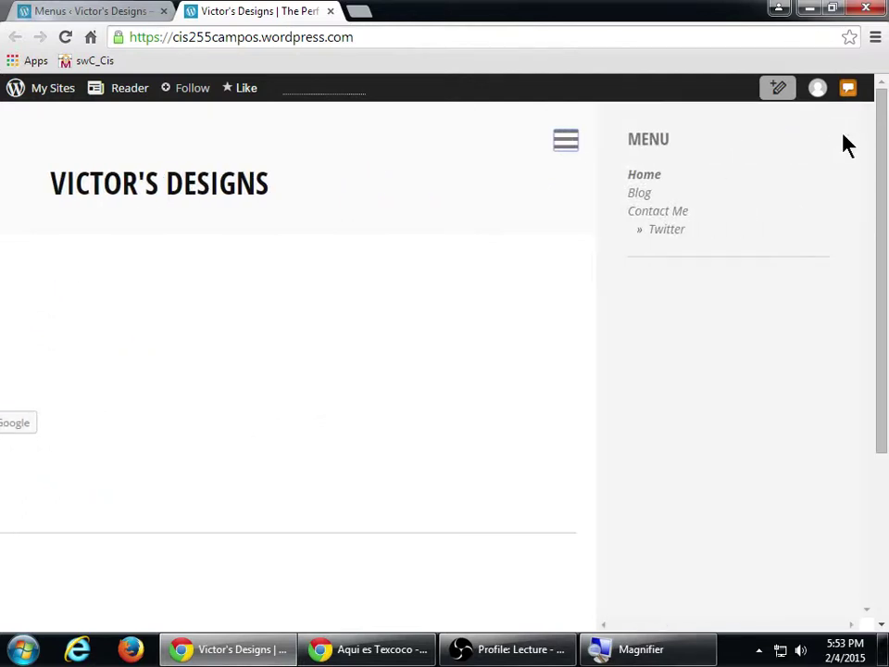
Open the Blog page from the live site's navigation menu, look through its posts, and return to the Home page
{"action": "left_click", "coordinate": [642, 194]}
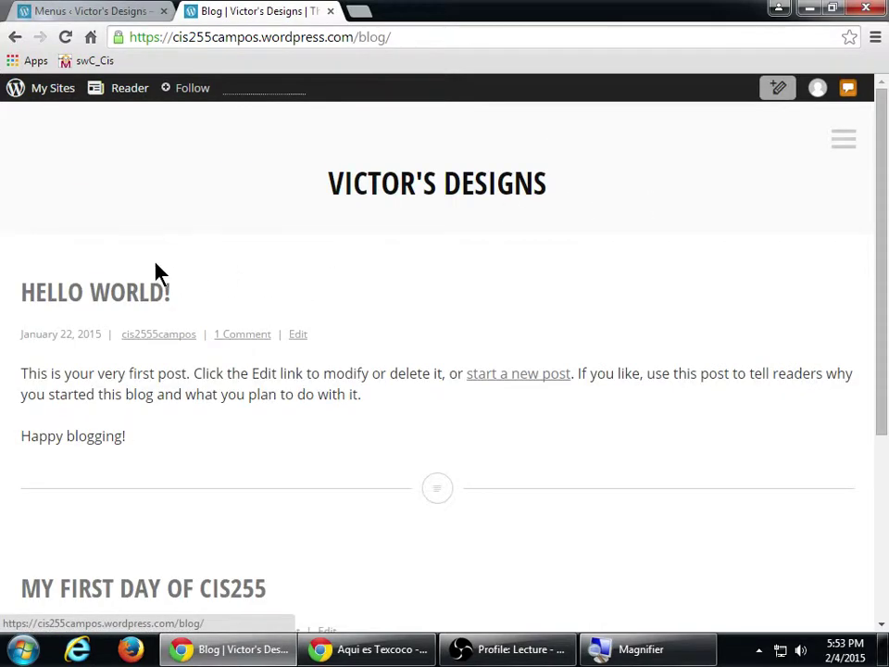
{"action": "scroll", "coordinate": [155, 271], "scroll_direction": "down", "scroll_amount": 3}
{"action": "left_click", "coordinate": [846, 137]}
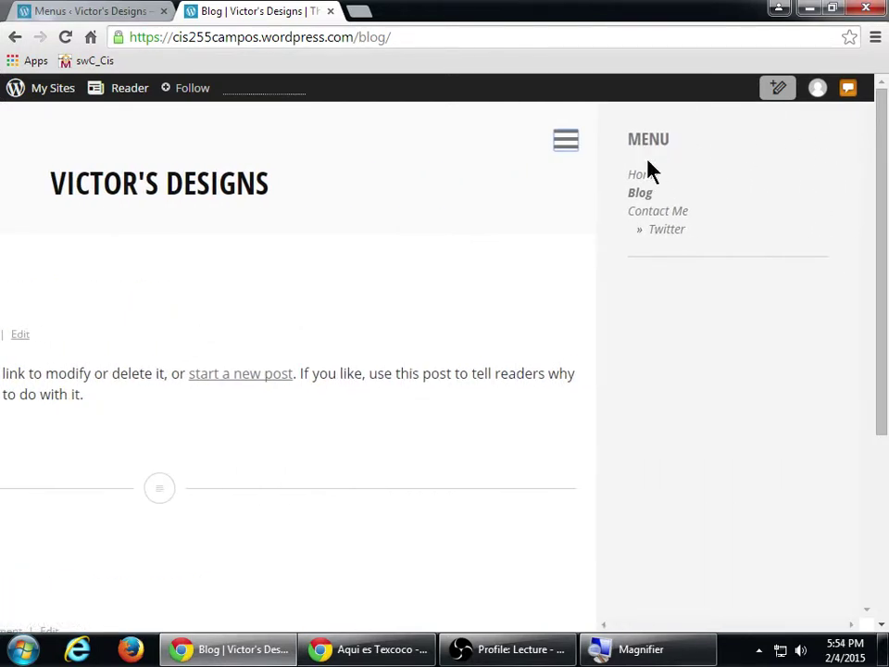
{"action": "left_click", "coordinate": [635, 176]}
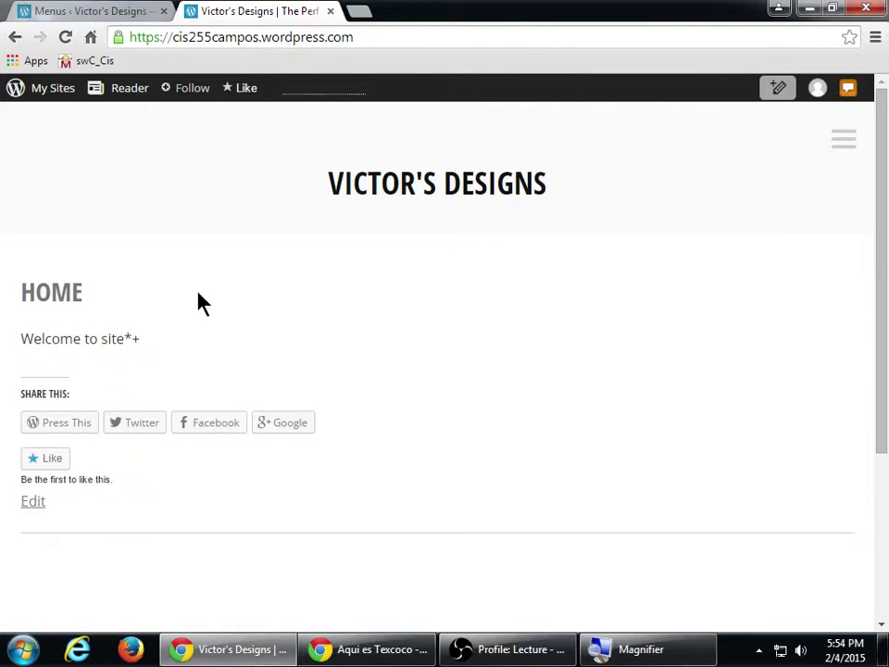
{"action": "scroll", "coordinate": [202, 300], "scroll_direction": "down", "scroll_amount": 3}
{"action": "scroll", "coordinate": [202, 302], "scroll_direction": "up", "scroll_amount": 3}
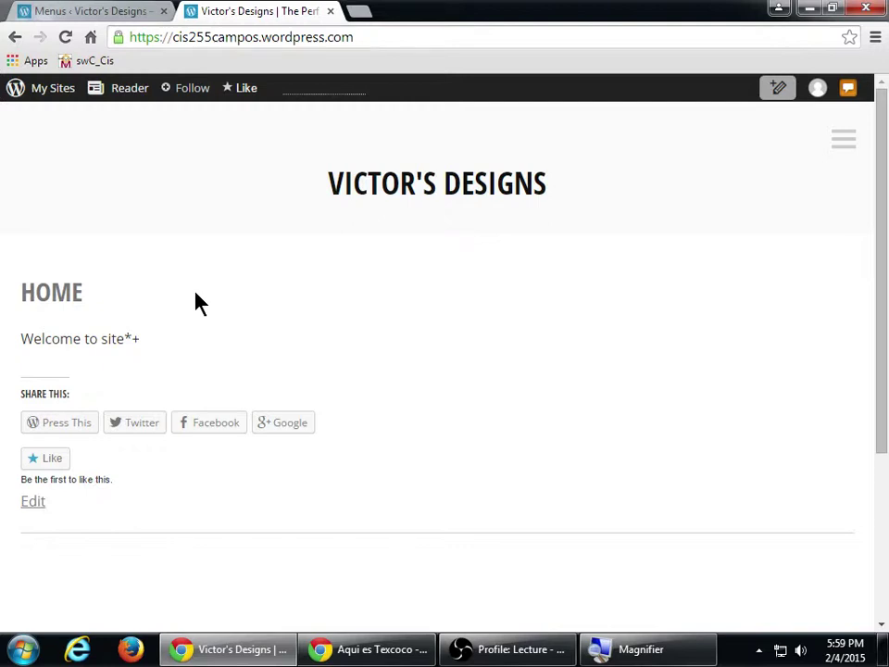
{"action": "key", "text": "alt+Tab"}
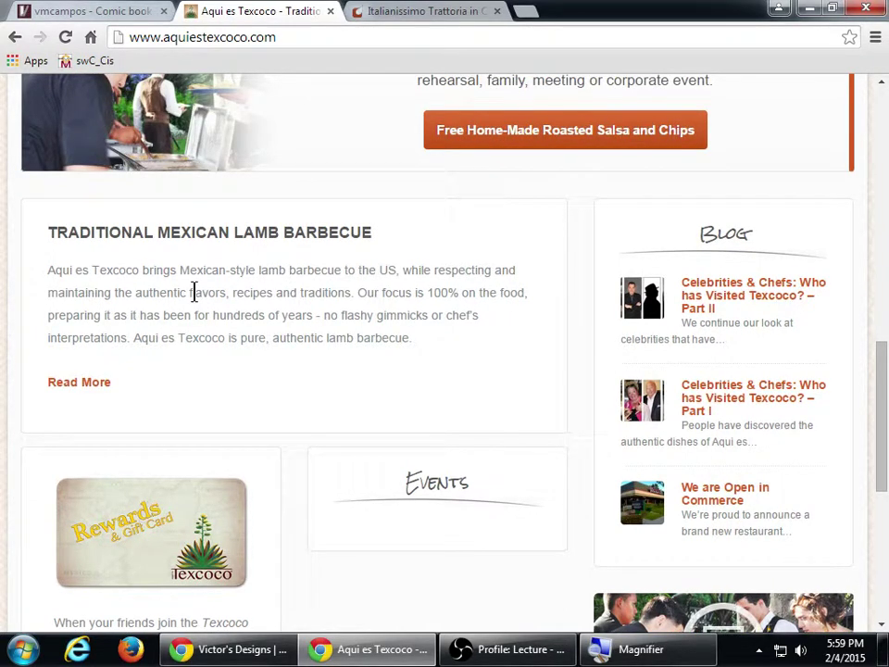
{"action": "key", "text": "alt+Tab"}
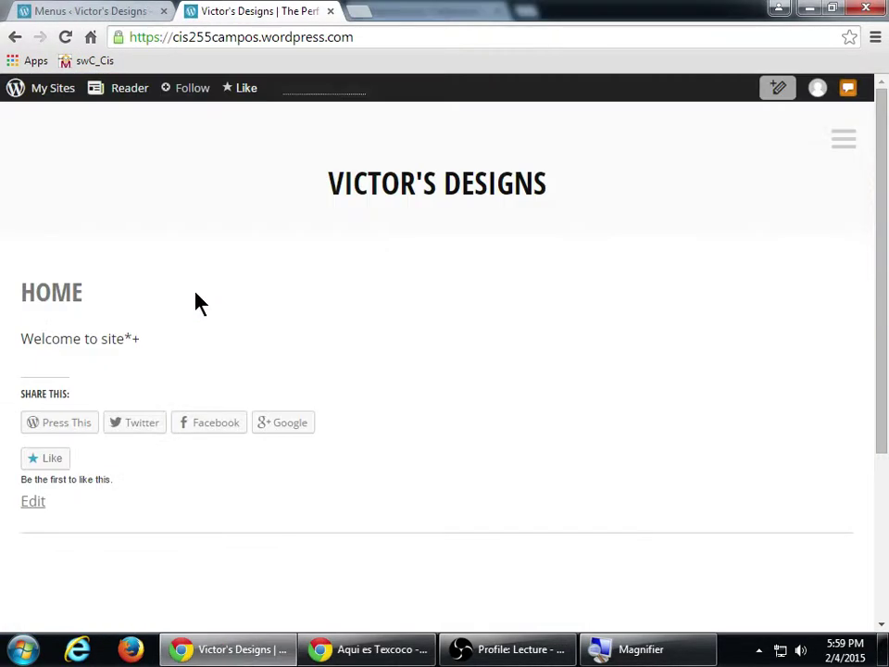
{"action": "left_click", "coordinate": [842, 140]}
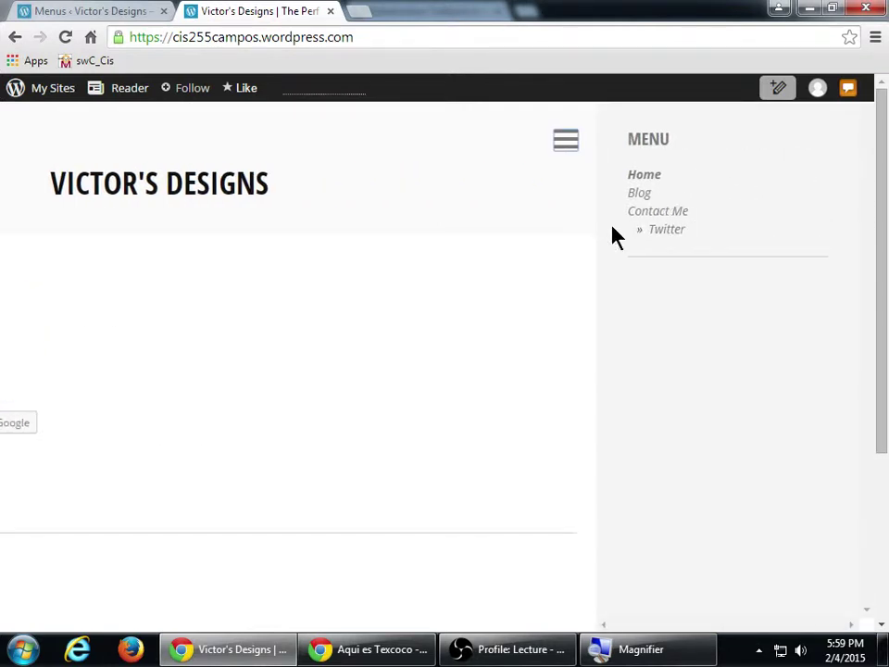
{"action": "left_click", "coordinate": [566, 144]}
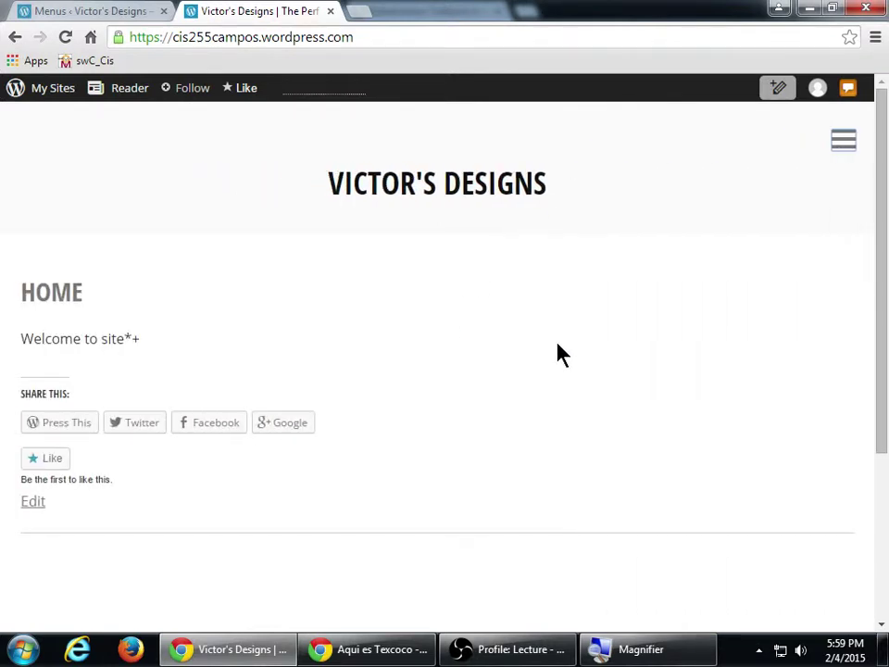
{"action": "left_click", "coordinate": [417, 651]}
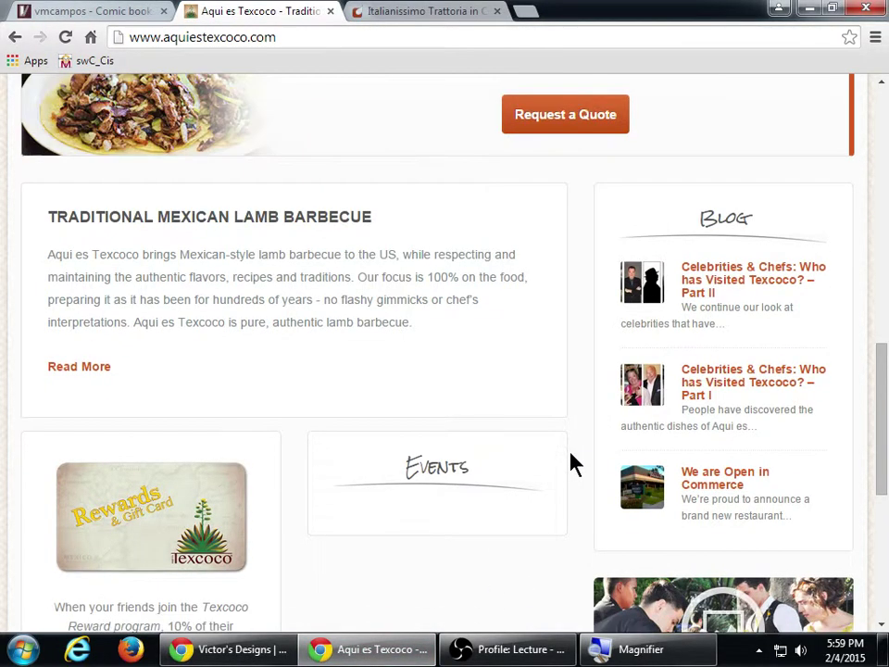
{"action": "left_click", "coordinate": [809, 9]}
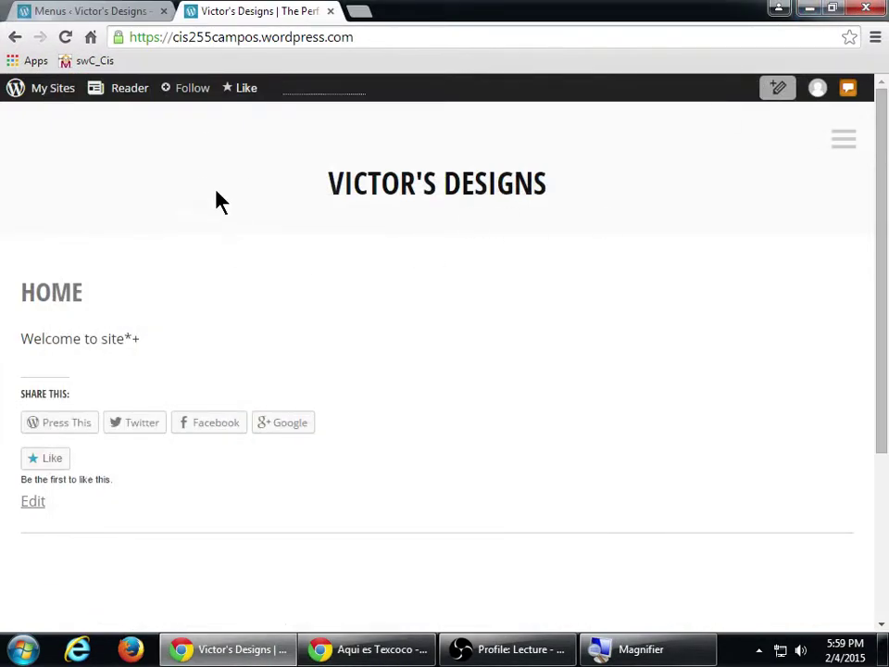
{"action": "left_click", "coordinate": [105, 7]}
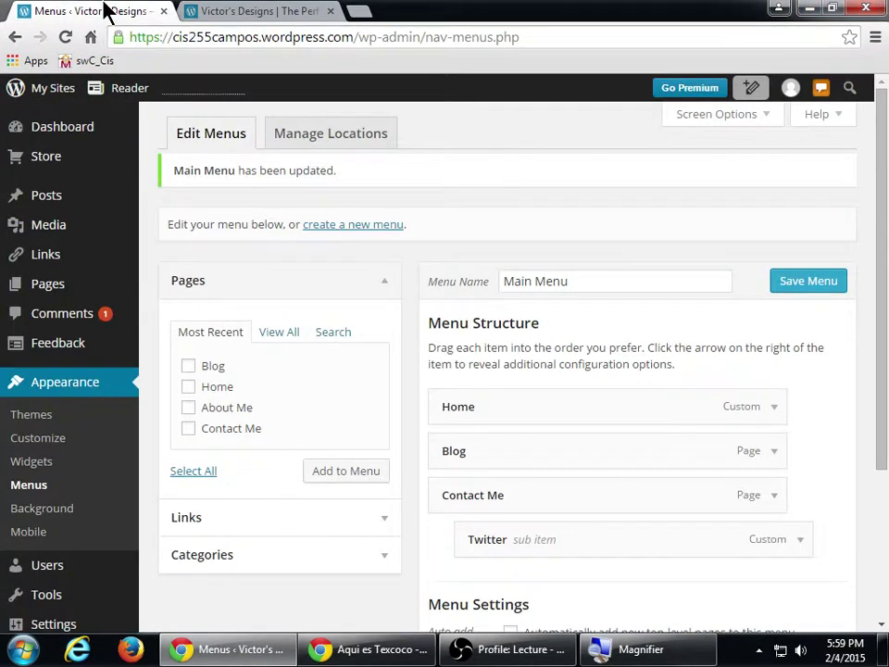
{"action": "left_click", "coordinate": [195, 9]}
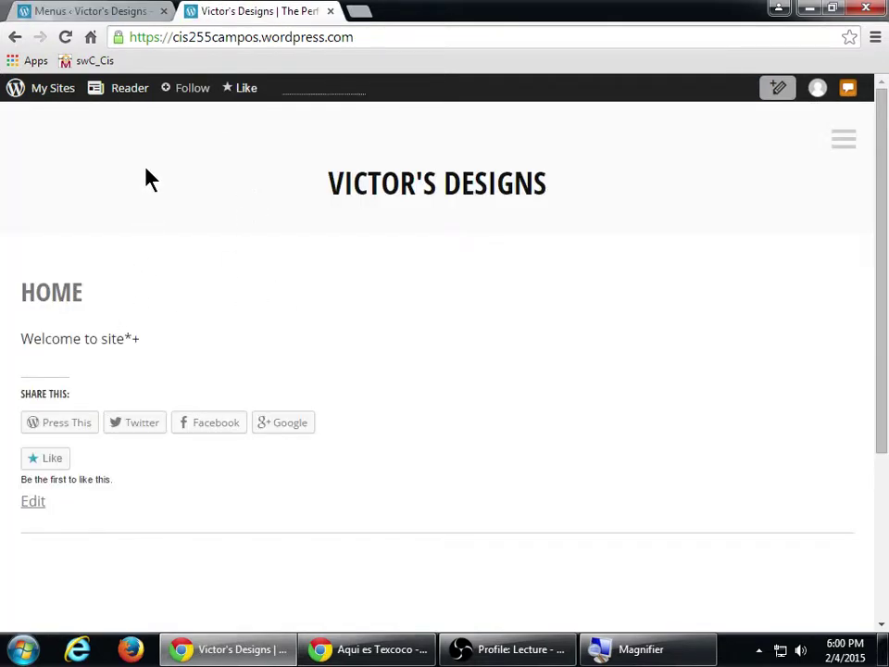
Examine the live Home page from its welcome text down to the sharing buttons and comment form
{"action": "left_click_drag", "start_coordinate": [103, 338], "coordinate": [323, 347]}
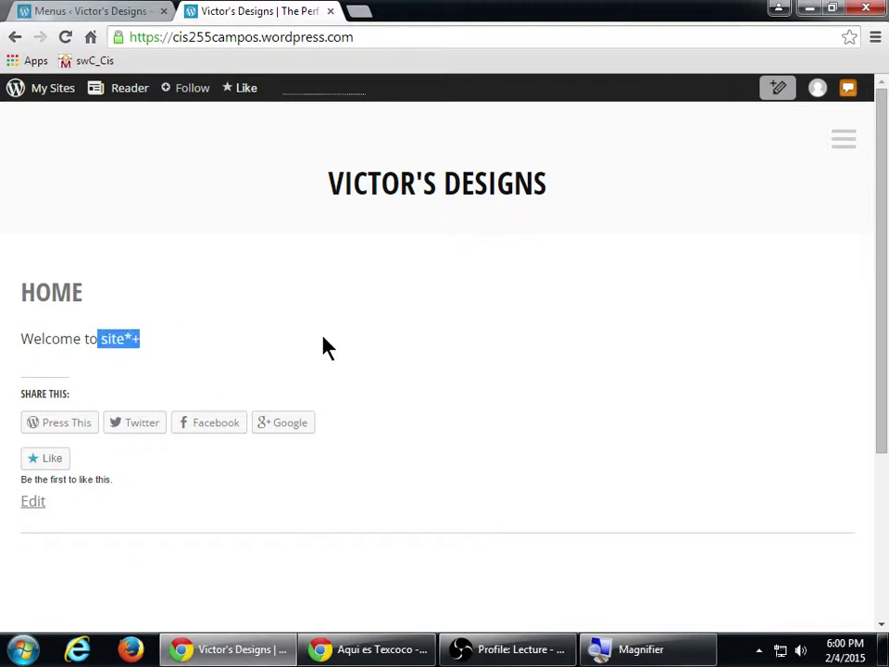
{"action": "left_click", "coordinate": [347, 371]}
{"action": "scroll", "coordinate": [305, 375], "scroll_direction": "down", "scroll_amount": 1}
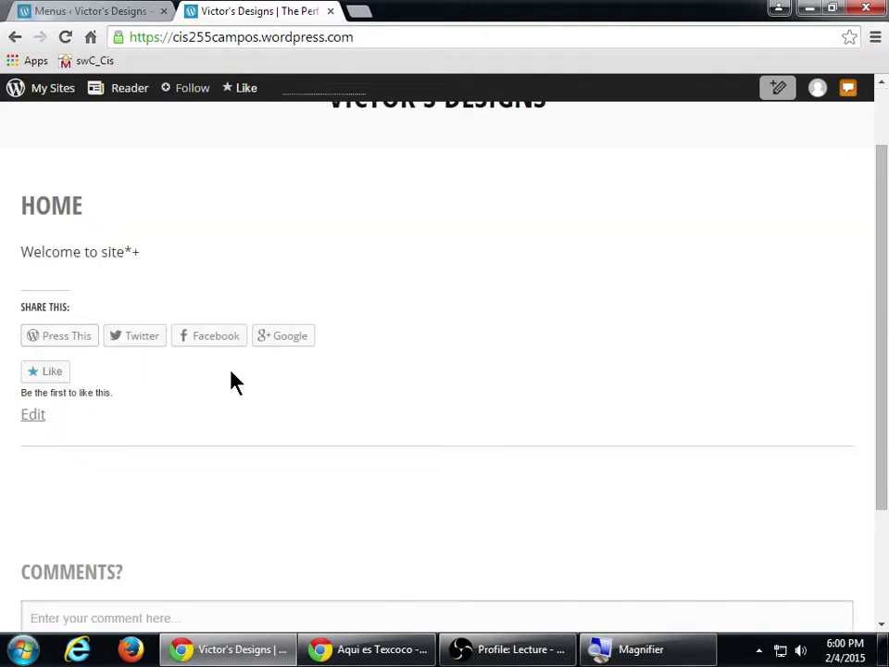
{"action": "scroll", "coordinate": [393, 385], "scroll_direction": "down", "scroll_amount": 2}
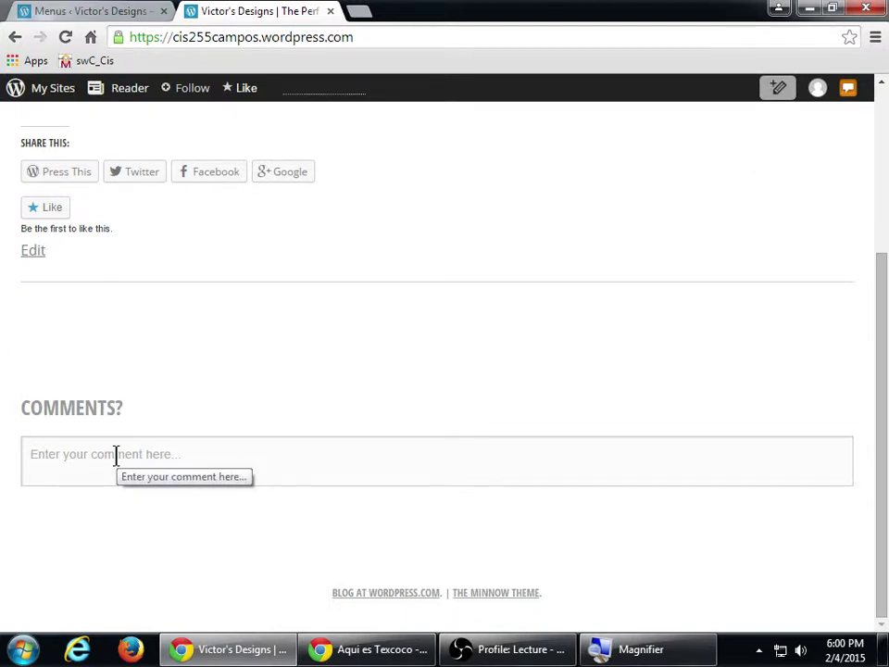
{"action": "scroll", "coordinate": [154, 459], "scroll_direction": "up", "scroll_amount": 1}
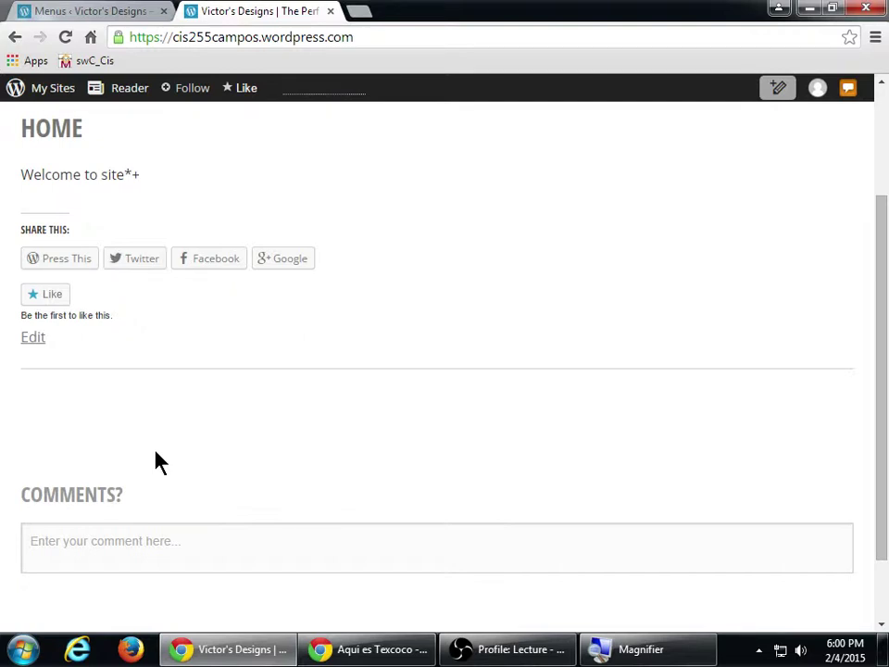
In the dashboard's list of pages, disallow comments on the Home page through Quick Edit and update it
{"action": "left_click", "coordinate": [117, 13]}
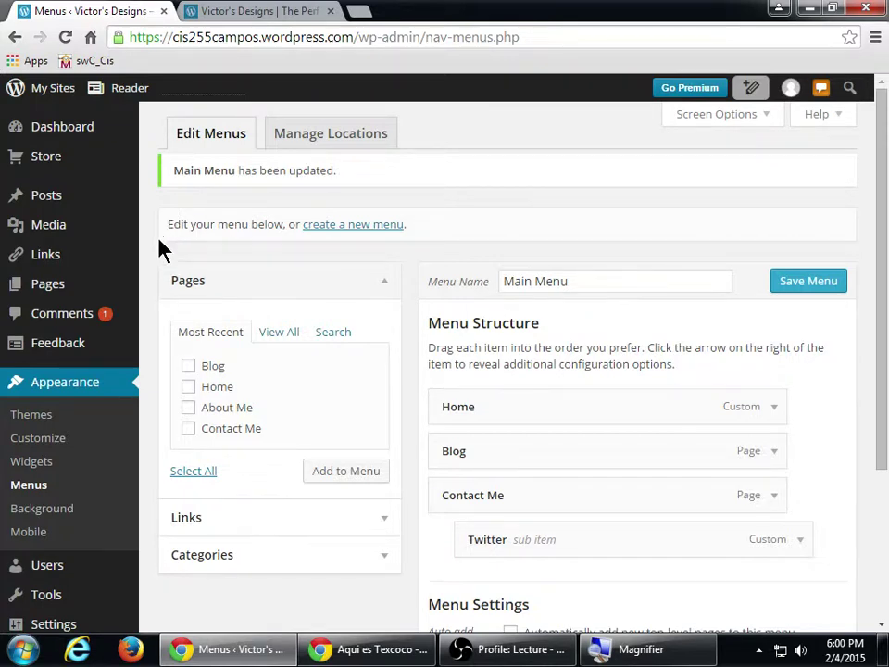
{"action": "mouse_move", "coordinate": [81, 287]}
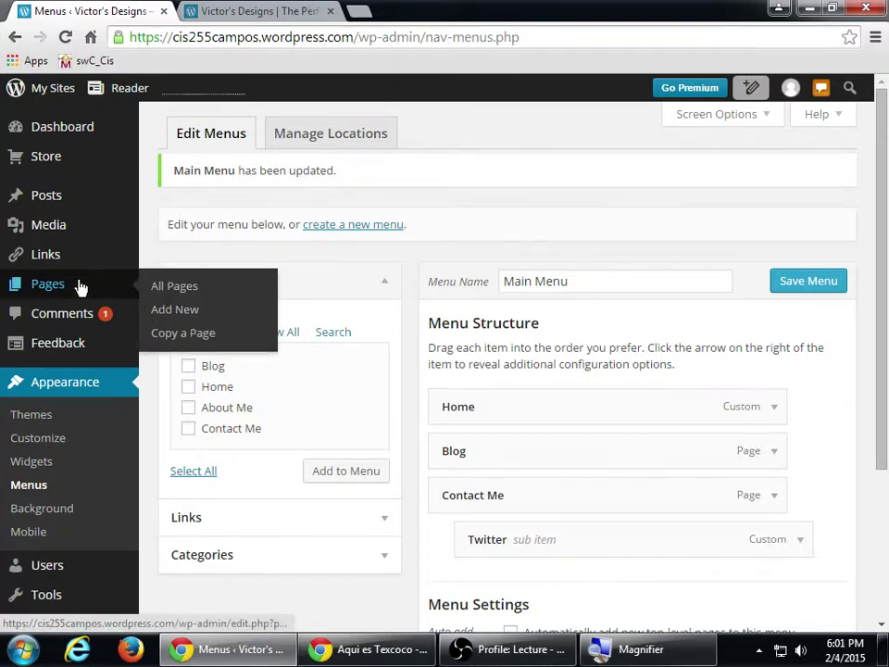
{"action": "left_click", "coordinate": [80, 287]}
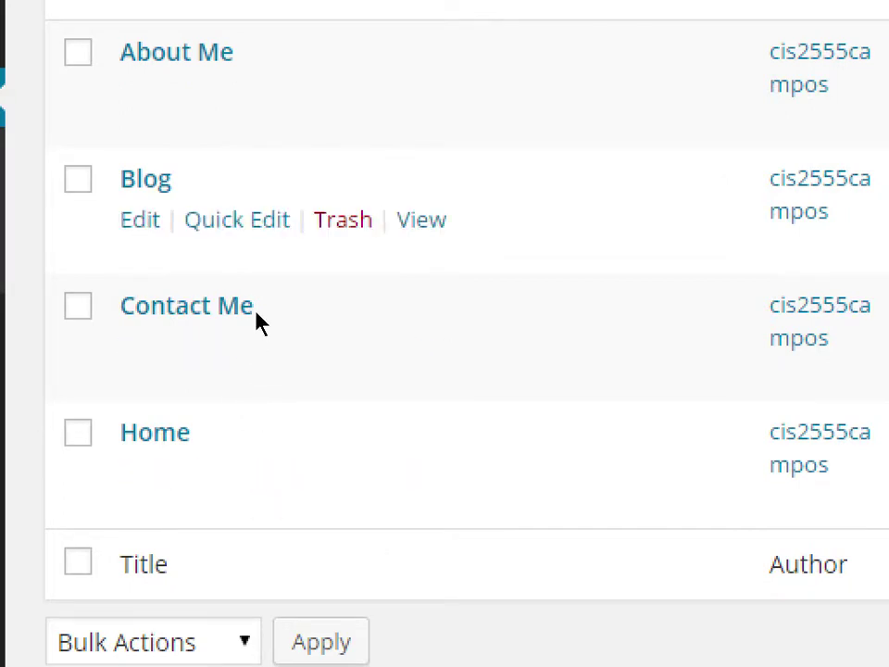
{"action": "mouse_move", "coordinate": [264, 481]}
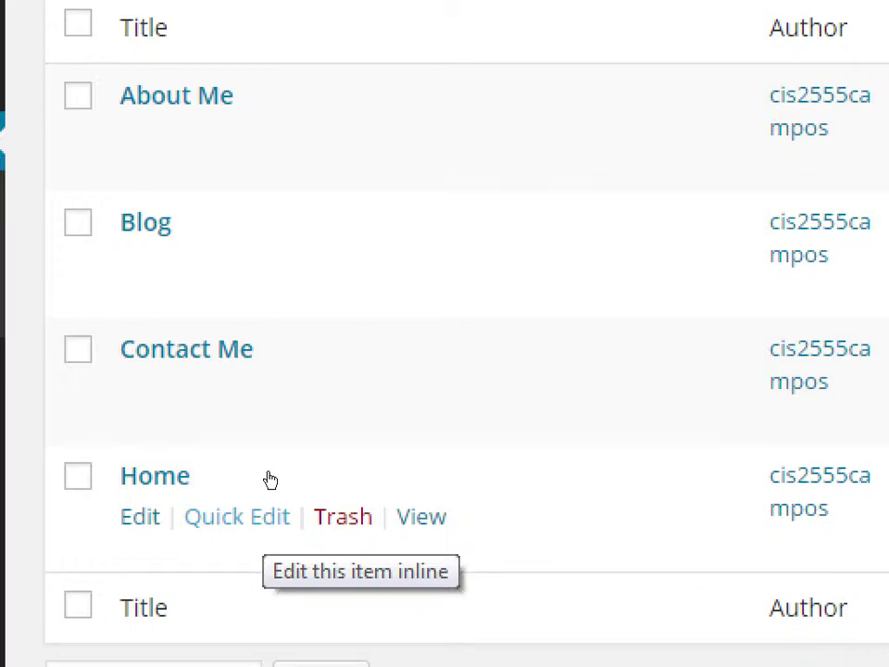
{"action": "left_click", "coordinate": [237, 516]}
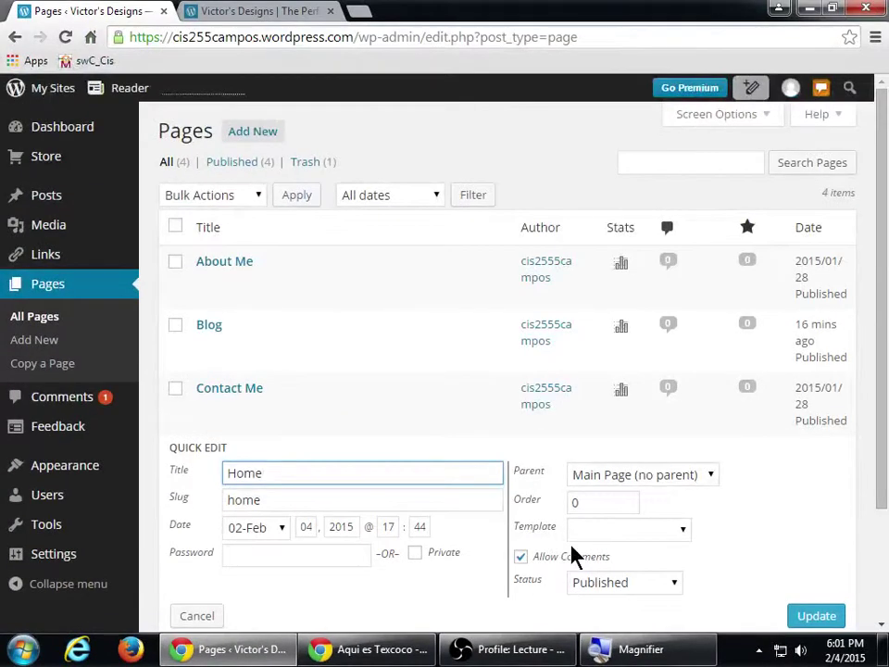
{"action": "scroll", "coordinate": [760, 486], "scroll_direction": "down", "scroll_amount": 2}
{"action": "left_click", "coordinate": [553, 478]}
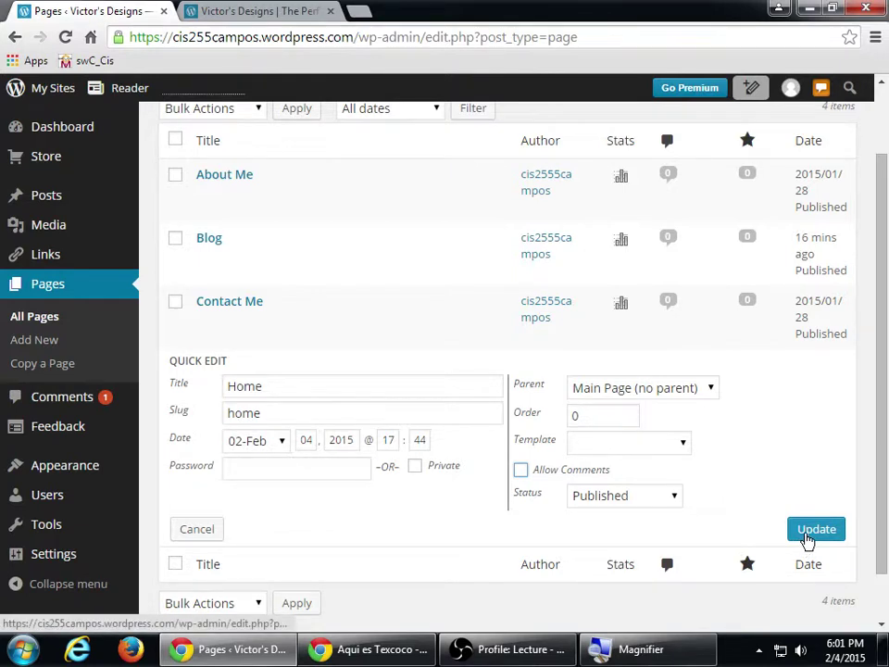
{"action": "left_click", "coordinate": [807, 537]}
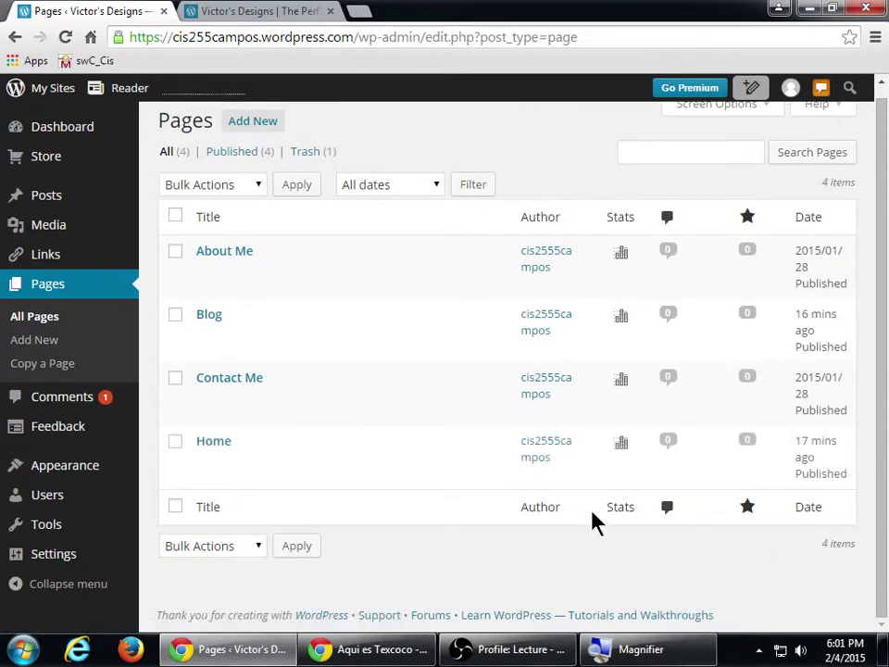
Compare the titles and slugs of the Home and About Me pages in Quick Edit, then cancel without changes
{"action": "left_click", "coordinate": [248, 460]}
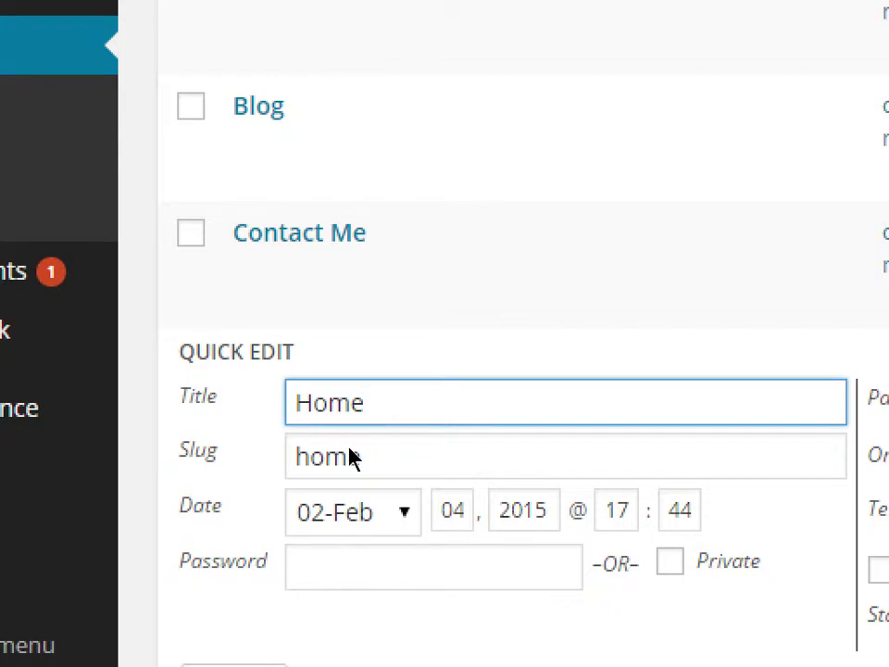
{"action": "scroll", "coordinate": [399, 393], "scroll_direction": "up", "scroll_amount": 1}
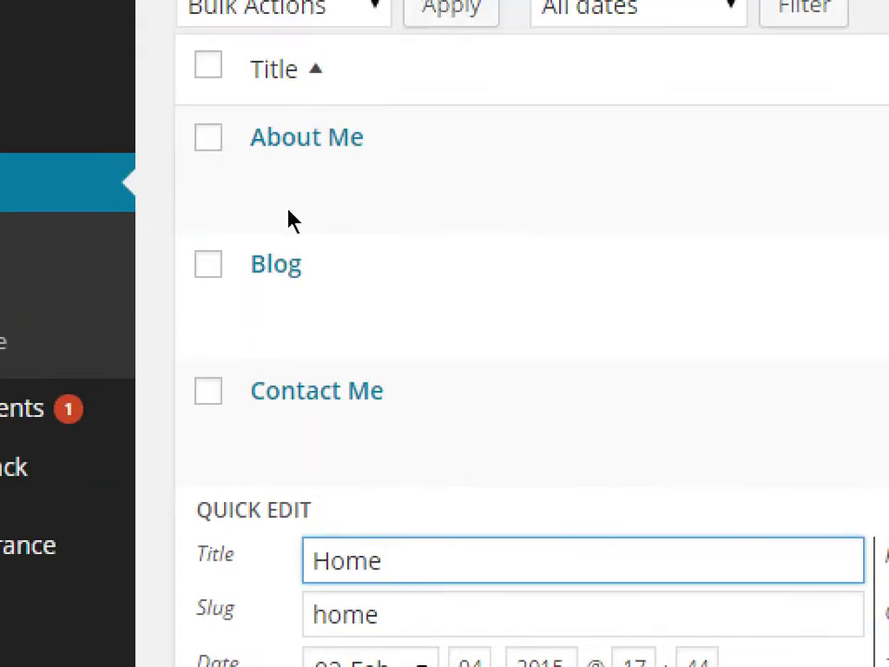
{"action": "left_click", "coordinate": [368, 177]}
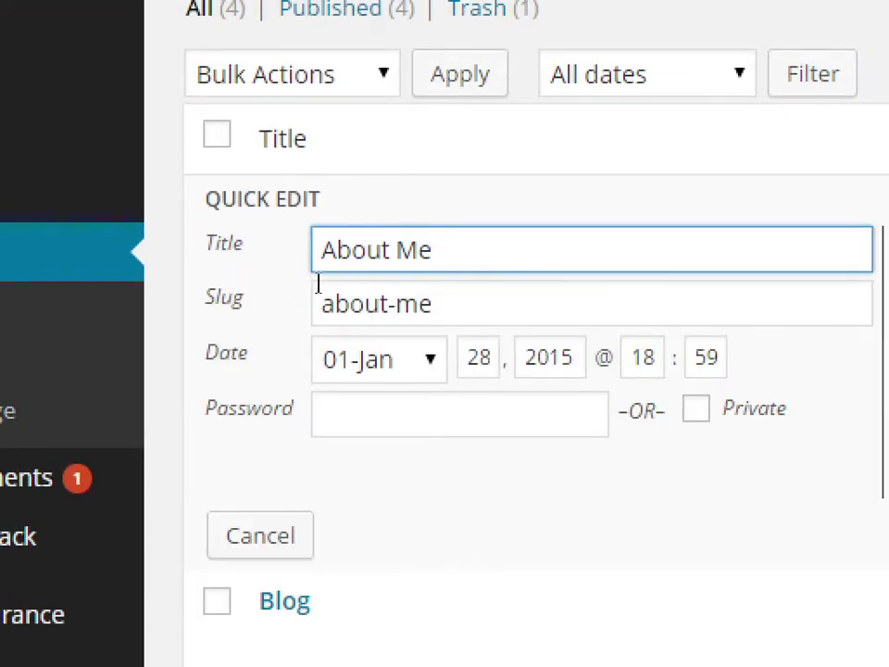
{"action": "key", "text": "ctrl+a"}
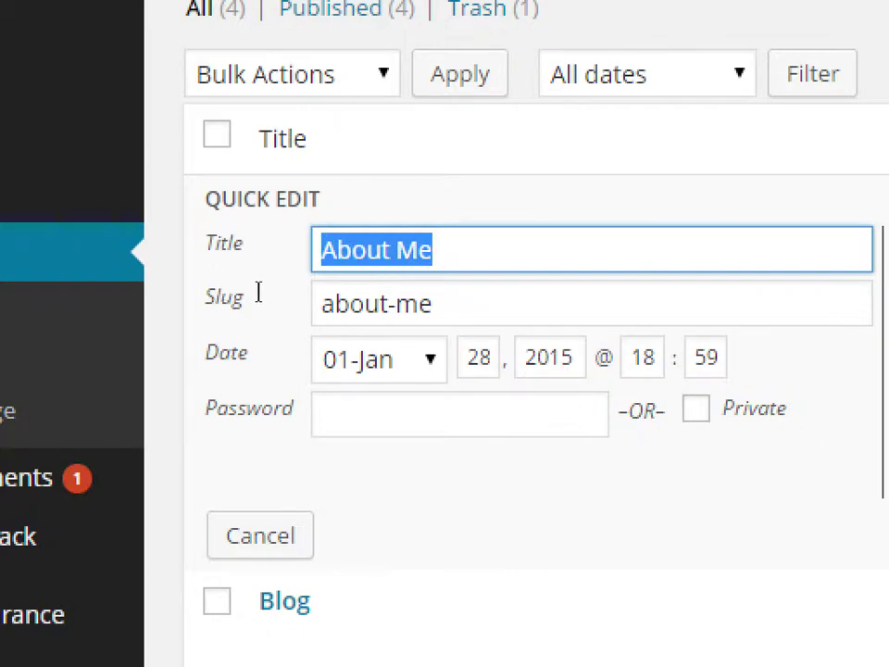
{"action": "key", "text": "Right"}
{"action": "key", "text": "Left"}
{"action": "key", "text": "Left"}
{"action": "key", "text": "Left"}
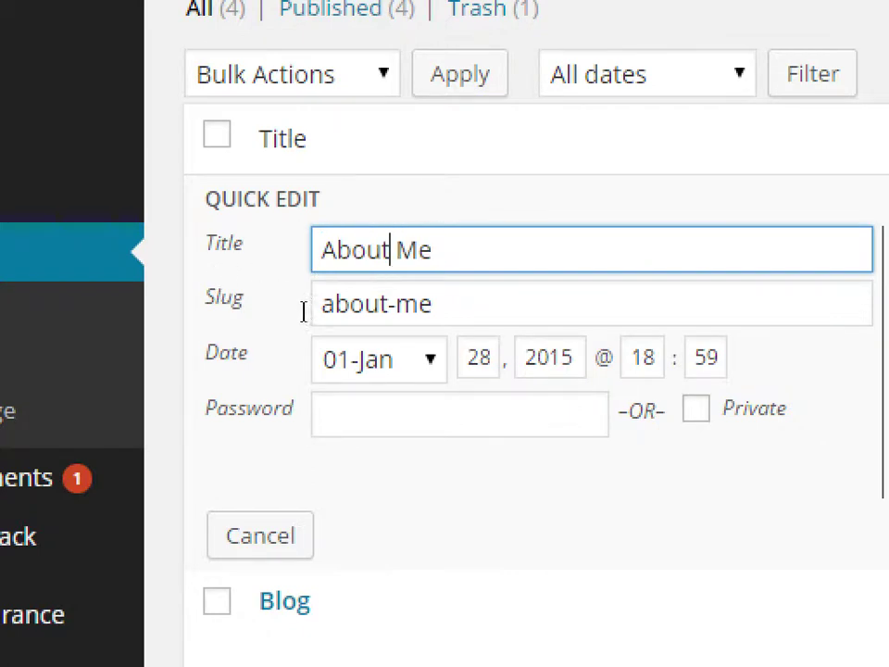
{"action": "key", "text": "Tab"}
{"action": "key", "text": "Right"}
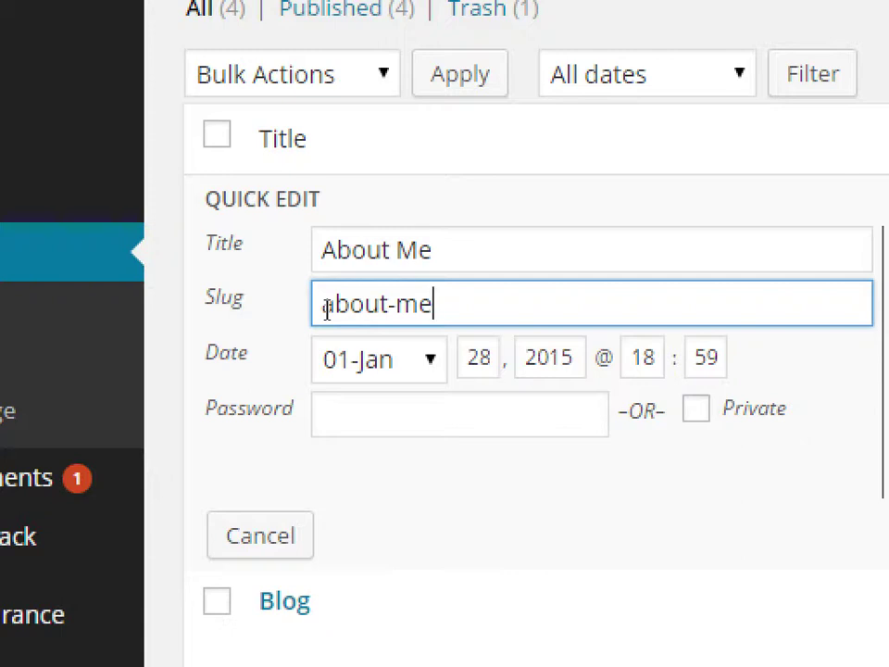
{"action": "key", "text": "Escape"}
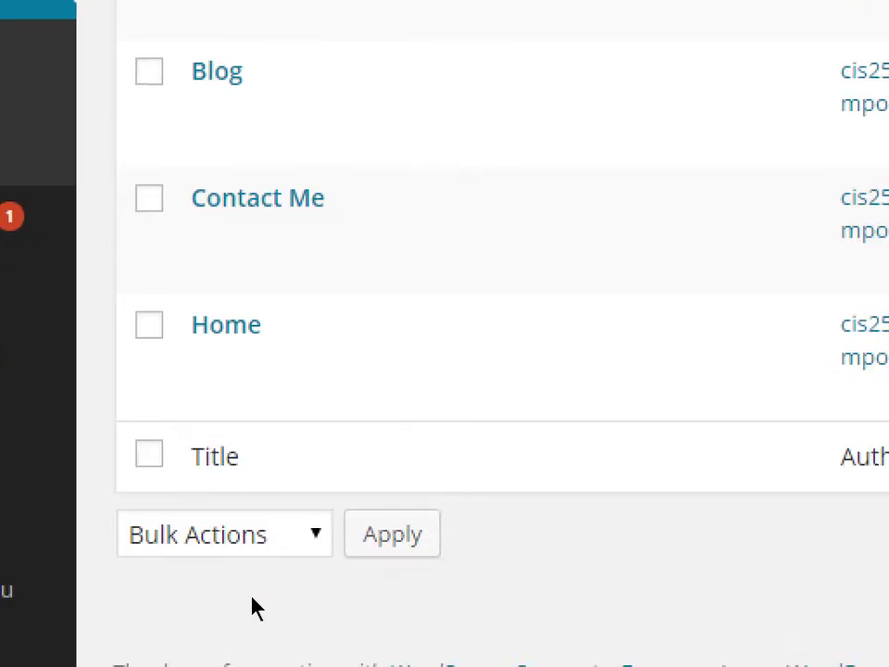
Disallow comments on the About Me page through Quick Edit and update it
{"action": "left_click", "coordinate": [308, 364]}
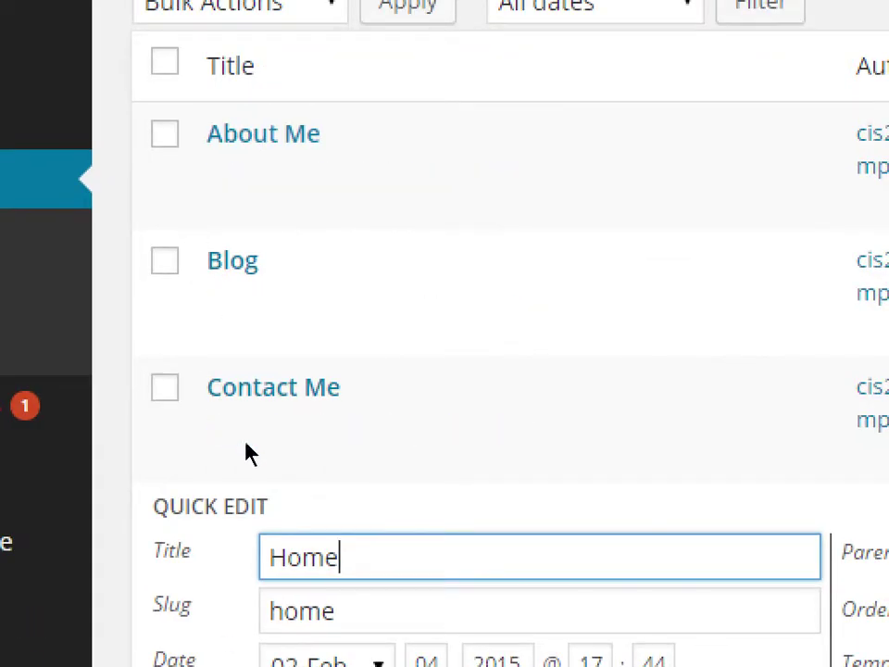
{"action": "left_click", "coordinate": [324, 174]}
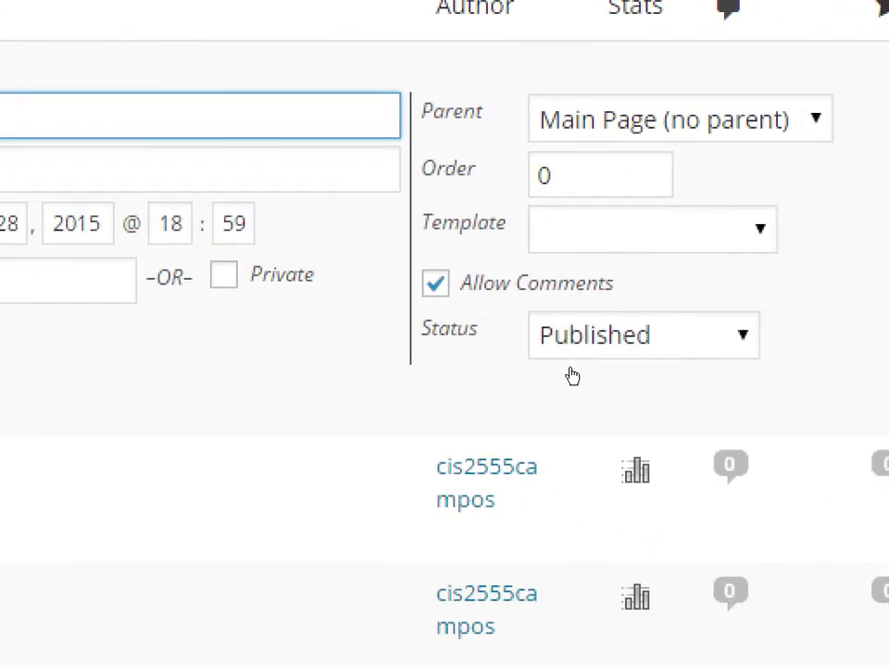
{"action": "key", "text": "space"}
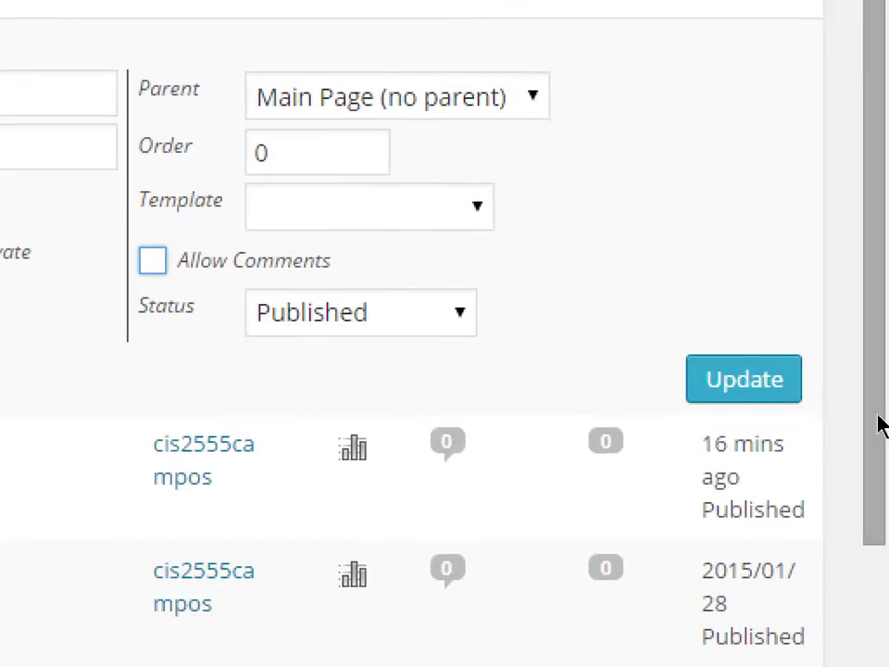
{"action": "left_click", "coordinate": [808, 407]}
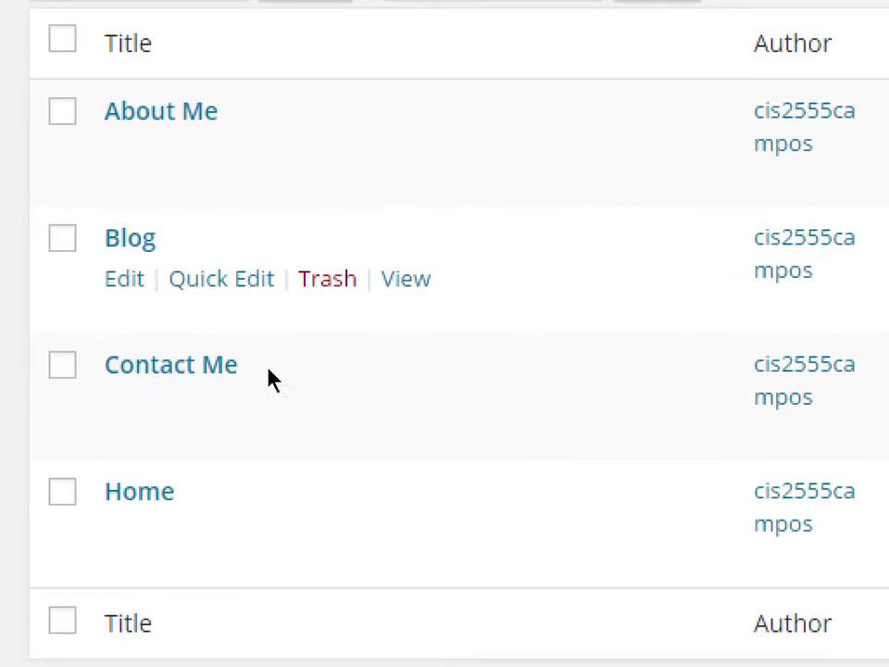
Disallow comments on the Contact Me page through Quick Edit and update it
{"action": "left_click", "coordinate": [268, 414]}
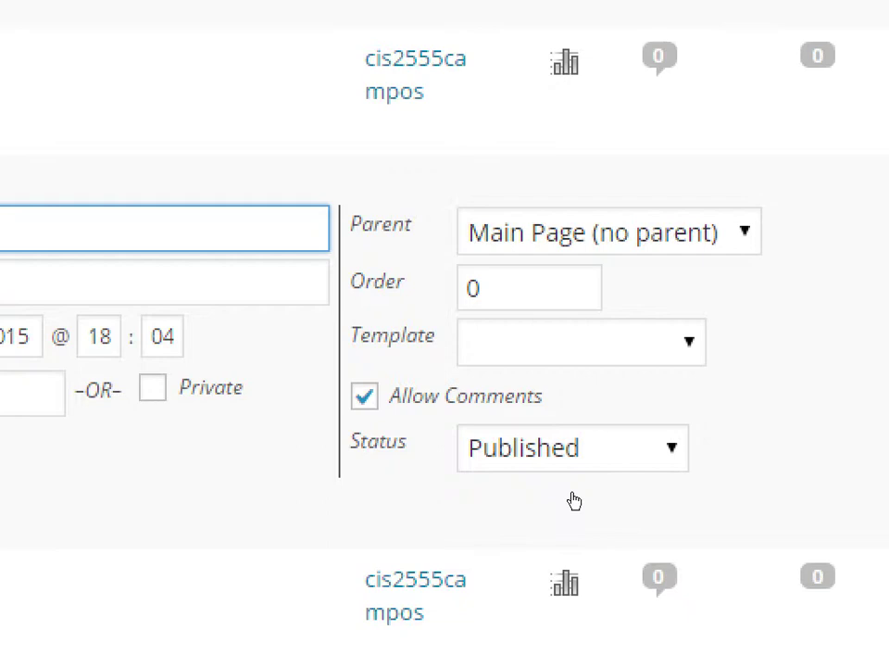
{"action": "left_click", "coordinate": [363, 395]}
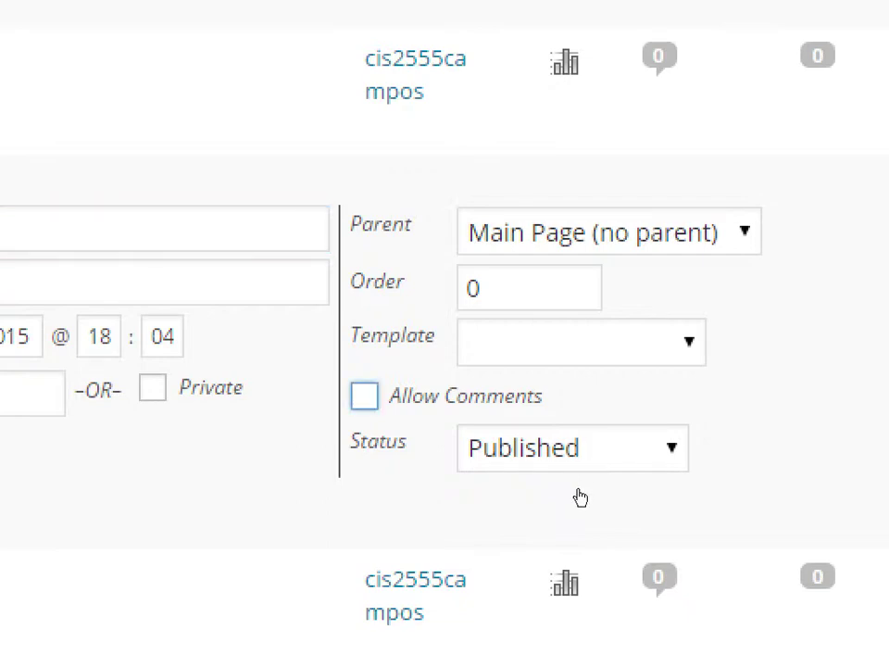
{"action": "key", "text": "Return"}
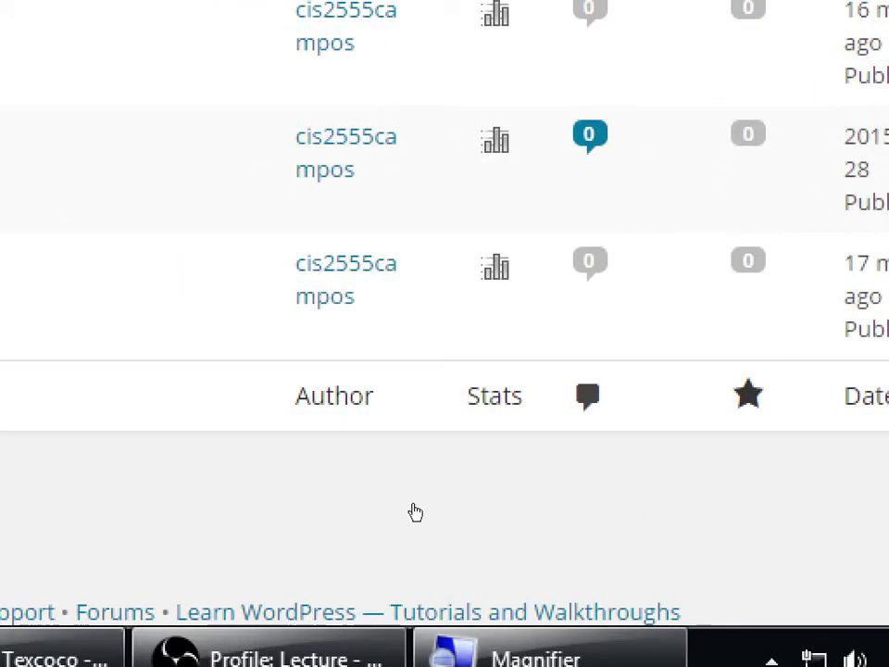
Check the Home page's Allow Comments setting in Quick Edit, then cancel without changes
{"action": "mouse_move", "coordinate": [70, 424]}
{"action": "left_click", "coordinate": [403, 482]}
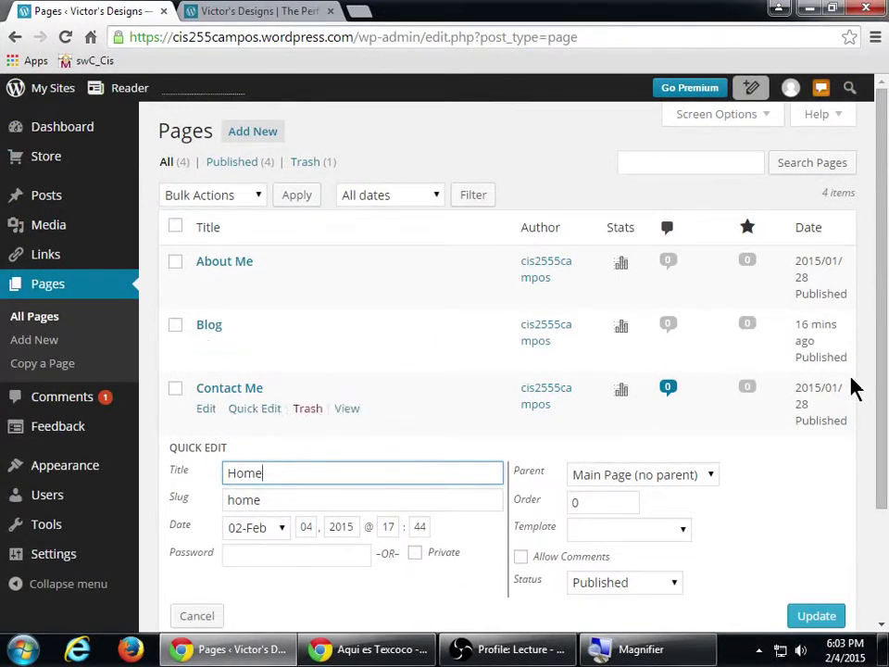
{"action": "left_click_drag", "start_coordinate": [882, 381], "coordinate": [881, 481]}
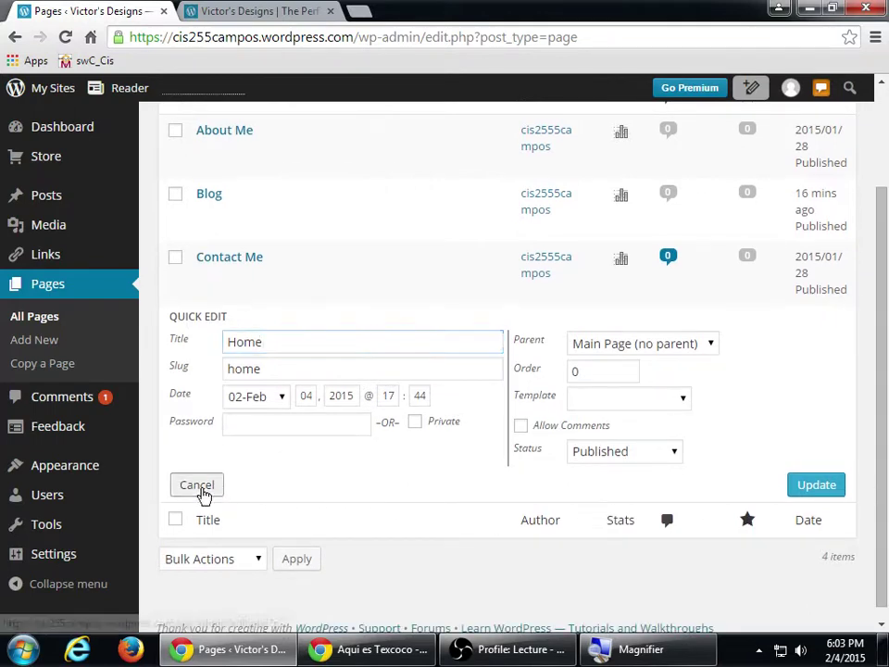
{"action": "left_click", "coordinate": [201, 487]}
Switch to the live site, reload the Home page and check the area below its sharing buttons for a comment form
{"action": "left_click", "coordinate": [252, 10]}
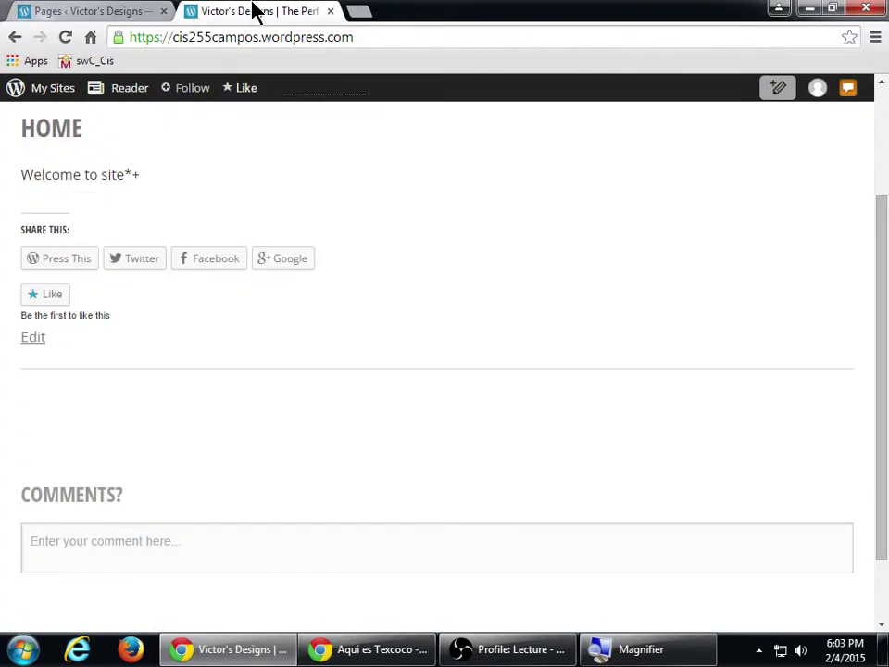
{"action": "left_click", "coordinate": [65, 38]}
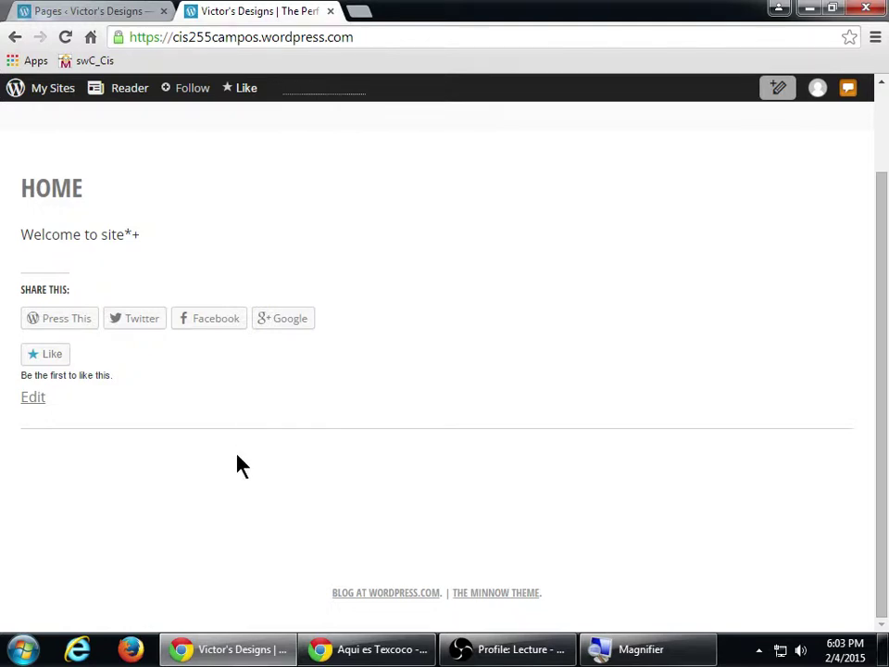
{"action": "scroll", "coordinate": [238, 465], "scroll_direction": "up", "scroll_amount": 2}
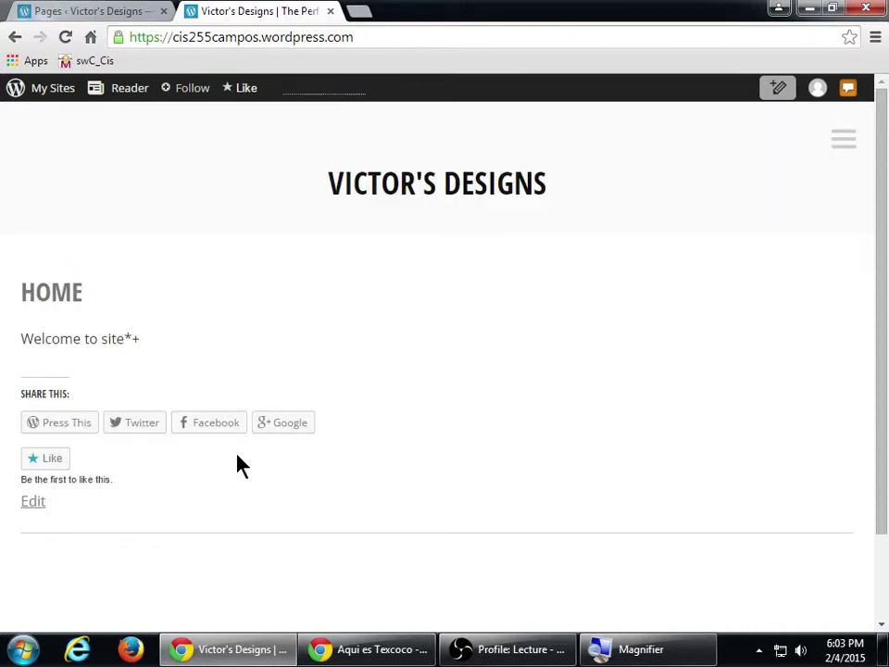
On the live site, check the My First Day of CIS255 post on the Blog page for a comment form, then return to the Home page
{"action": "left_click", "coordinate": [841, 141]}
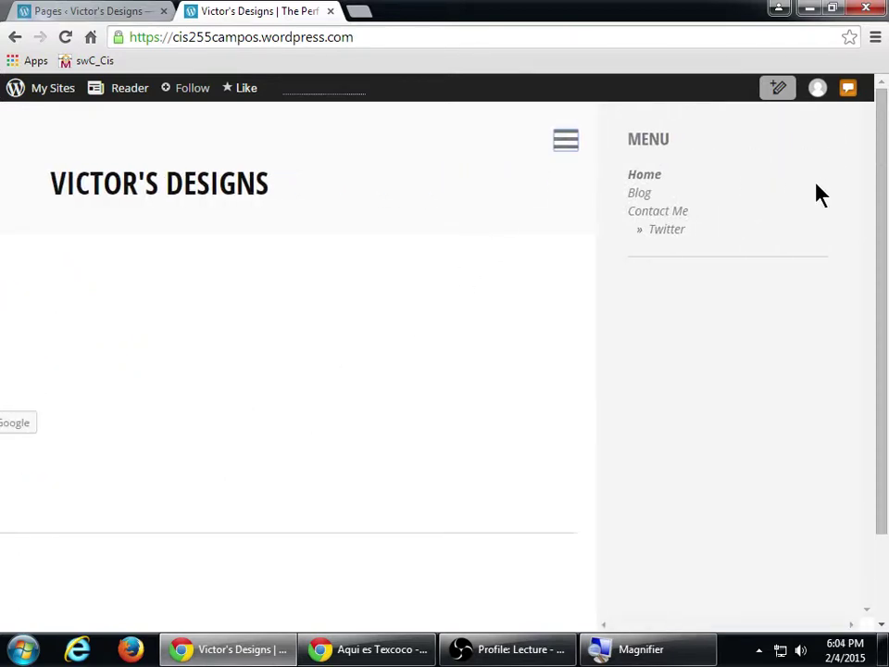
{"action": "left_click", "coordinate": [650, 194]}
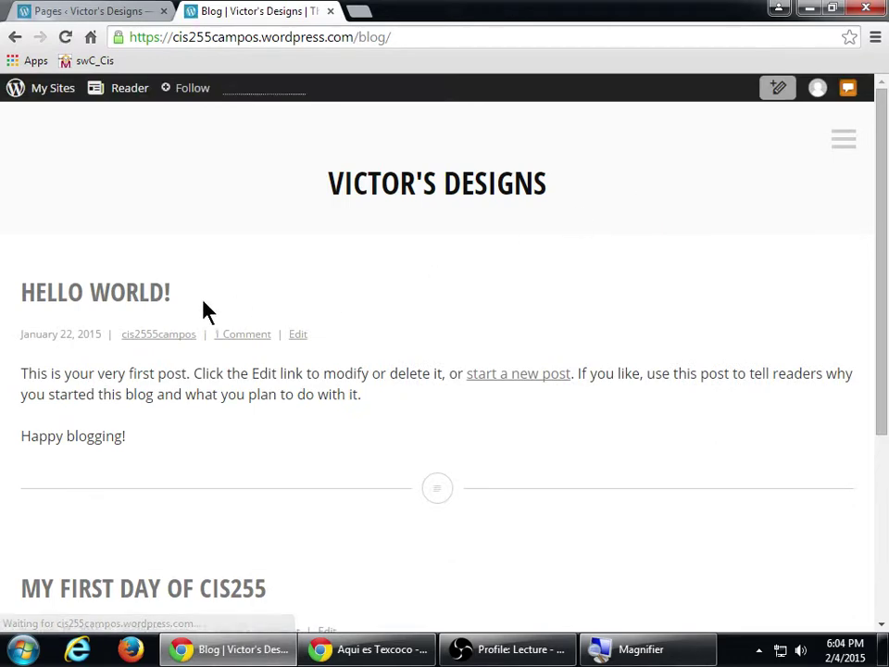
{"action": "scroll", "coordinate": [93, 424], "scroll_direction": "down", "scroll_amount": 3}
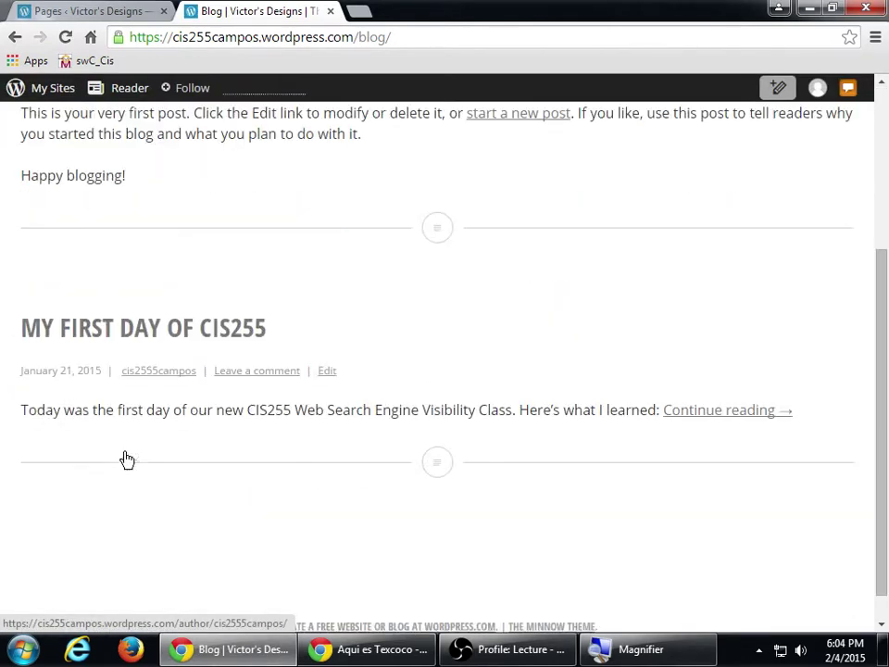
{"action": "left_click", "coordinate": [137, 334]}
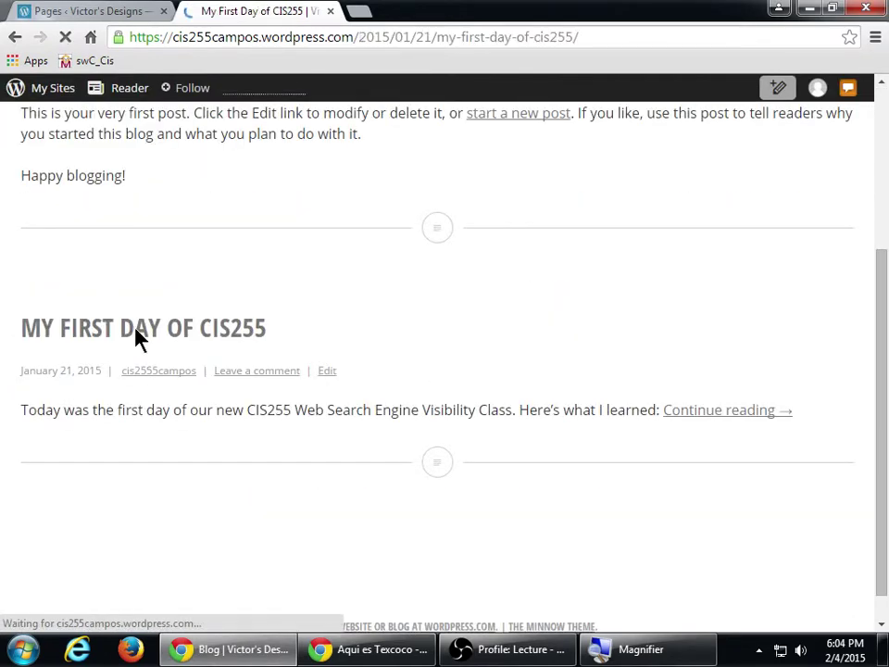
{"action": "scroll", "coordinate": [149, 441], "scroll_direction": "down", "scroll_amount": 6}
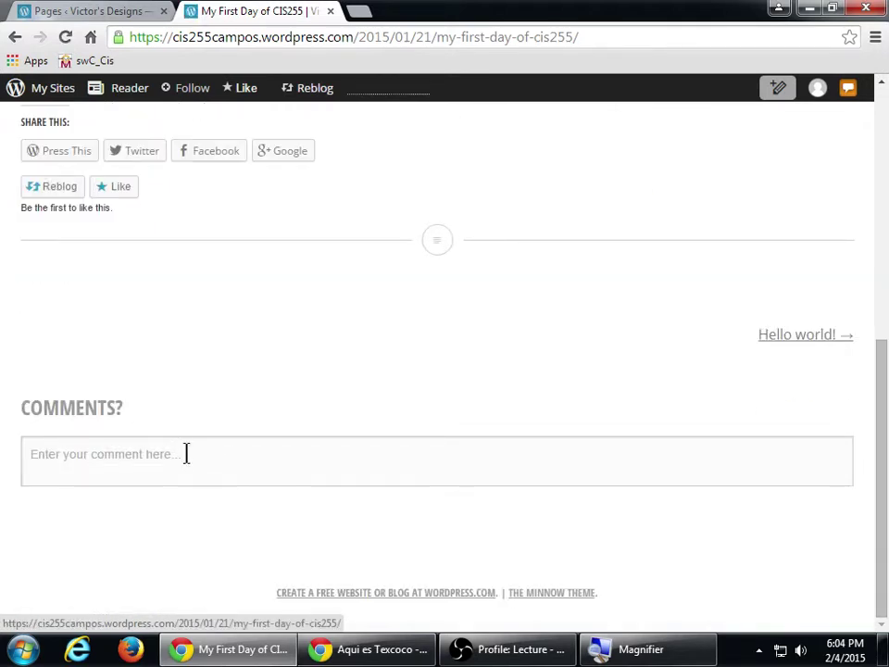
{"action": "left_click", "coordinate": [14, 37]}
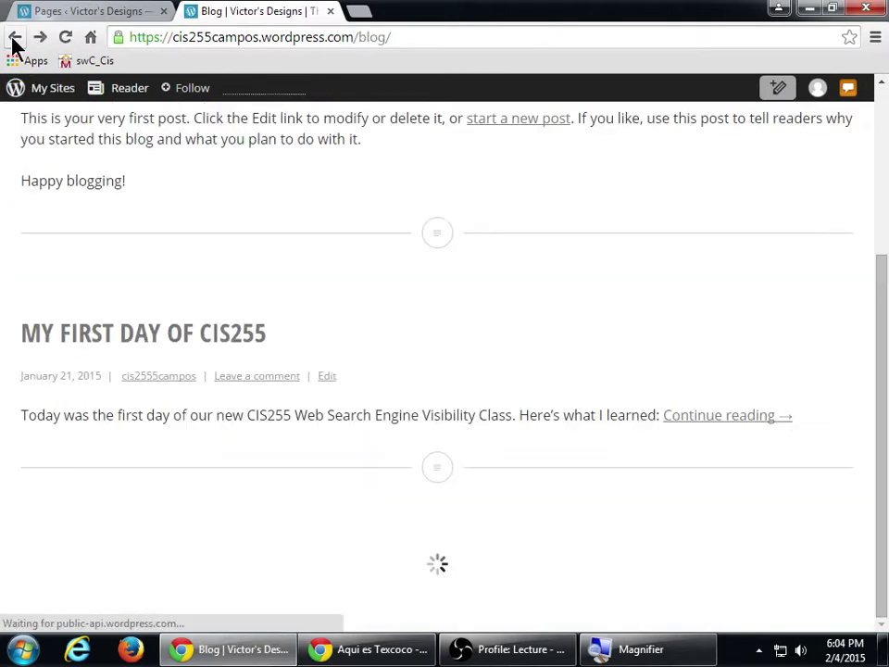
{"action": "scroll", "coordinate": [108, 299], "scroll_direction": "up", "scroll_amount": 3}
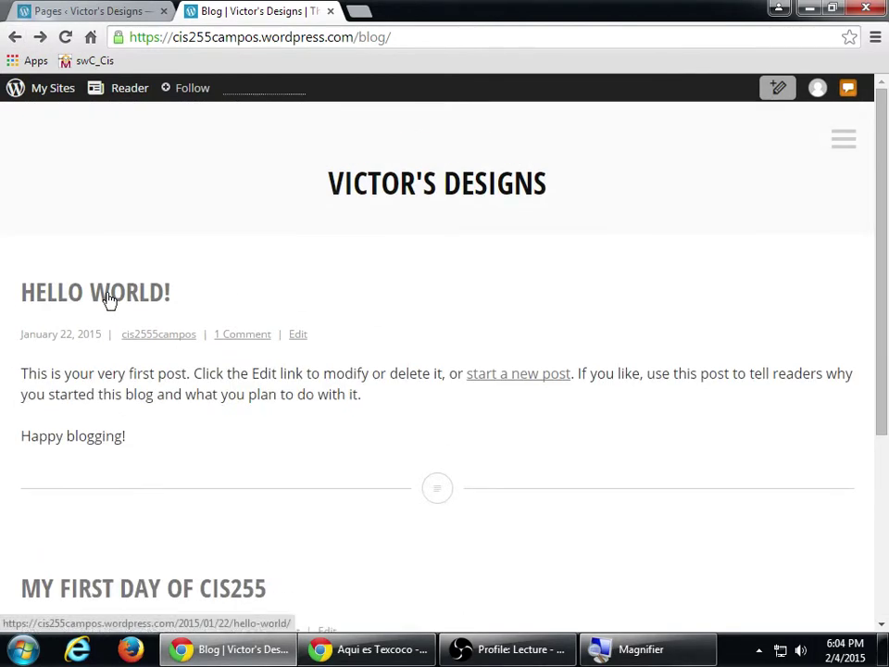
{"action": "left_click", "coordinate": [370, 184]}
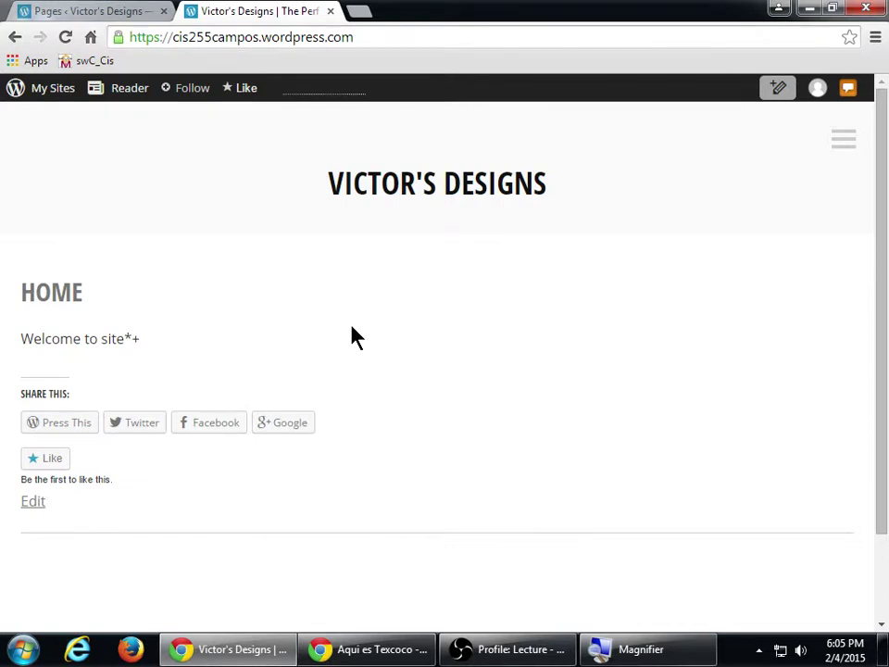
Open the dashboard's Discussion Settings and examine the default article settings for link notifications and new comments
{"action": "left_click", "coordinate": [113, 11]}
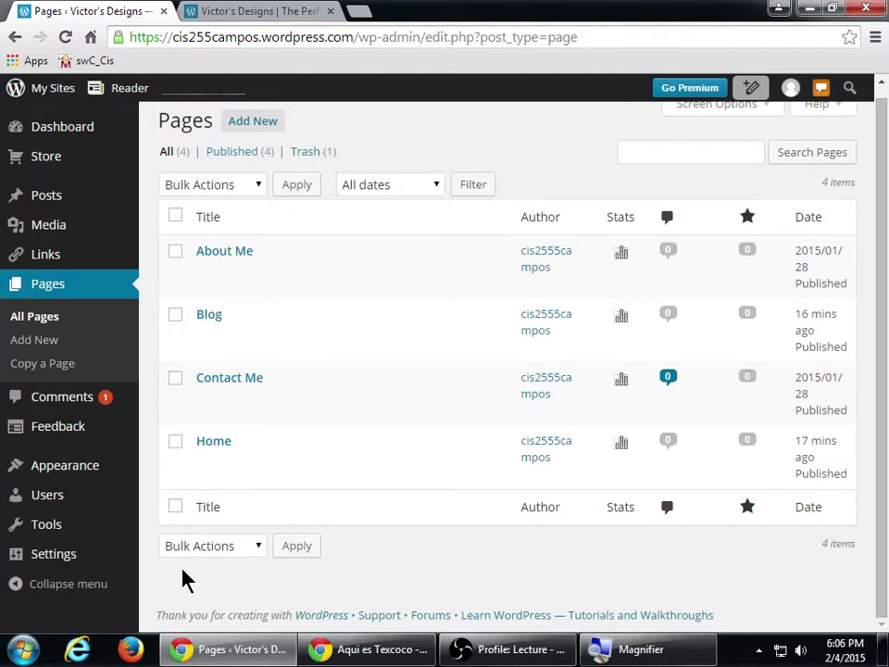
{"action": "mouse_move", "coordinate": [75, 570]}
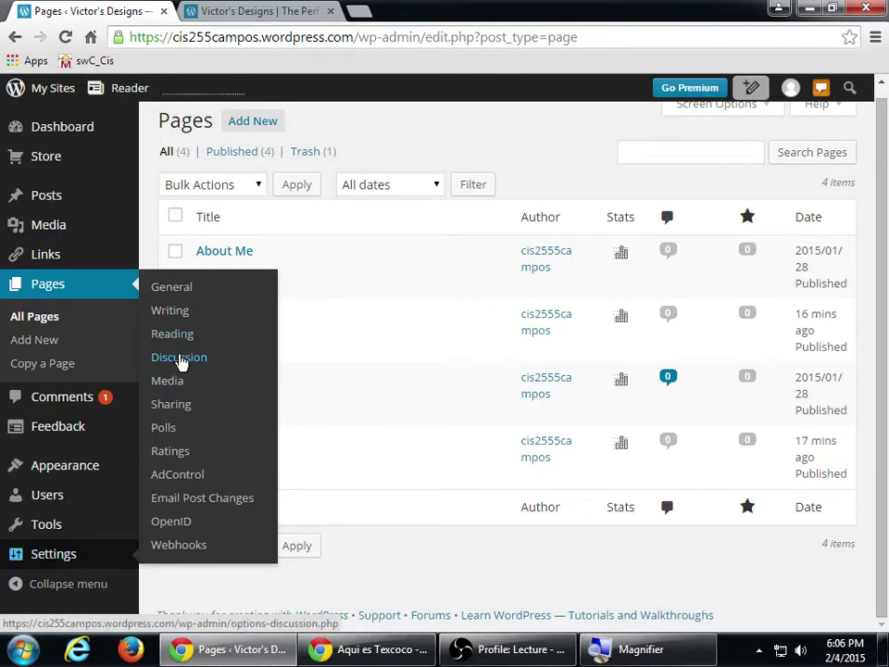
{"action": "left_click", "coordinate": [178, 361]}
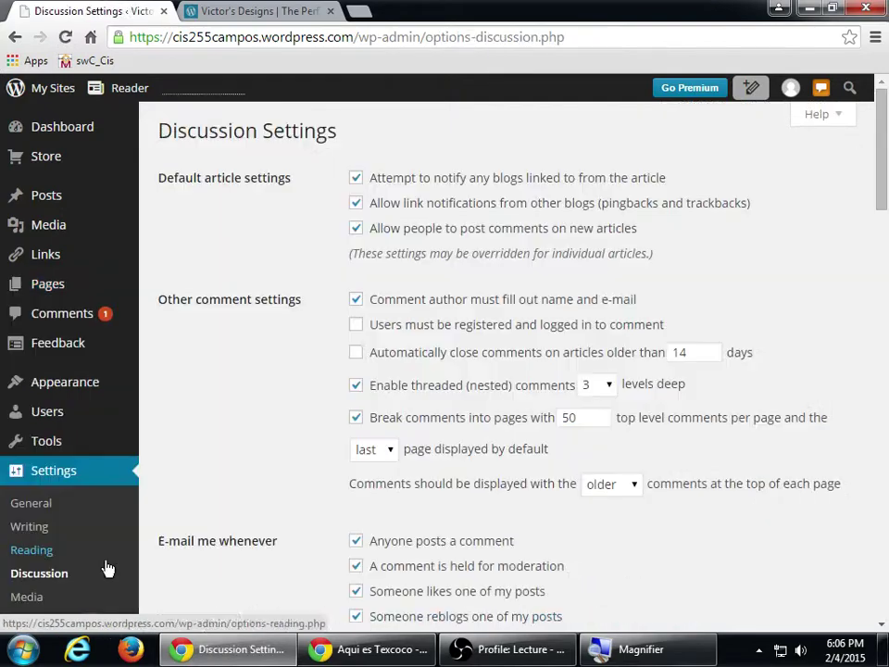
{"action": "scroll", "coordinate": [63, 566], "scroll_direction": "down", "scroll_amount": 1}
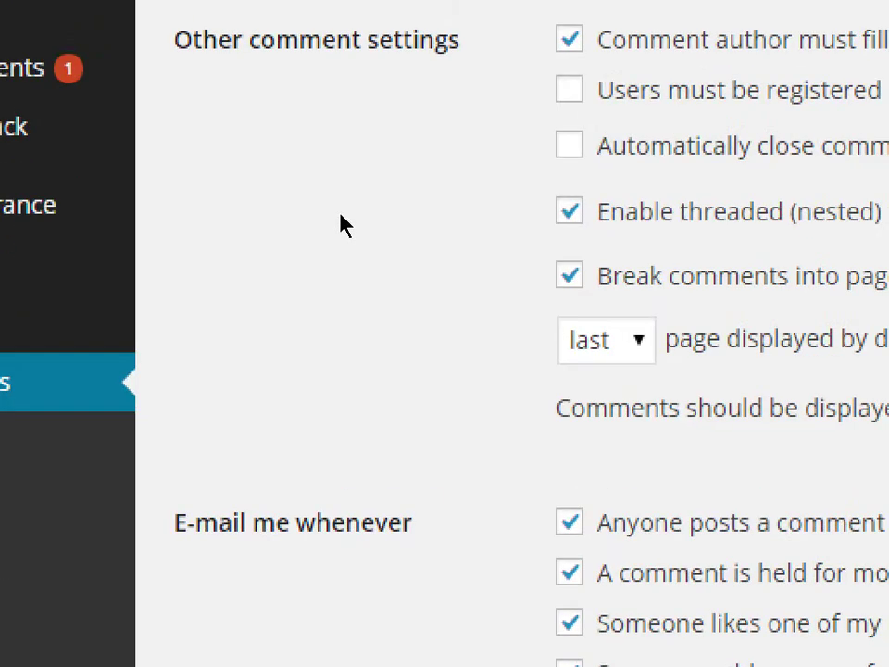
{"action": "scroll", "coordinate": [398, 197], "scroll_direction": "up", "scroll_amount": 2}
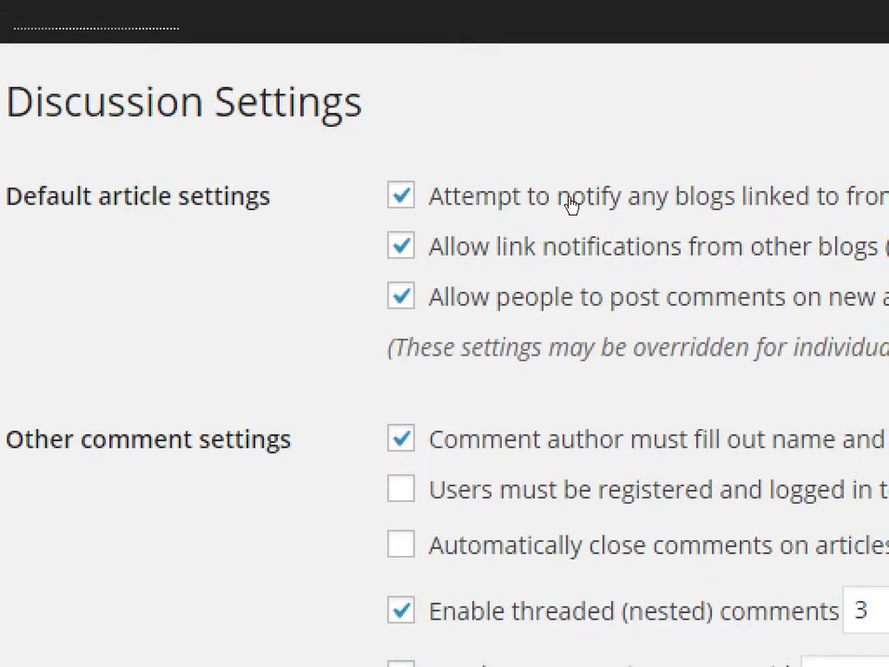
{"action": "left_click_drag", "start_coordinate": [203, 190], "coordinate": [46, 190]}
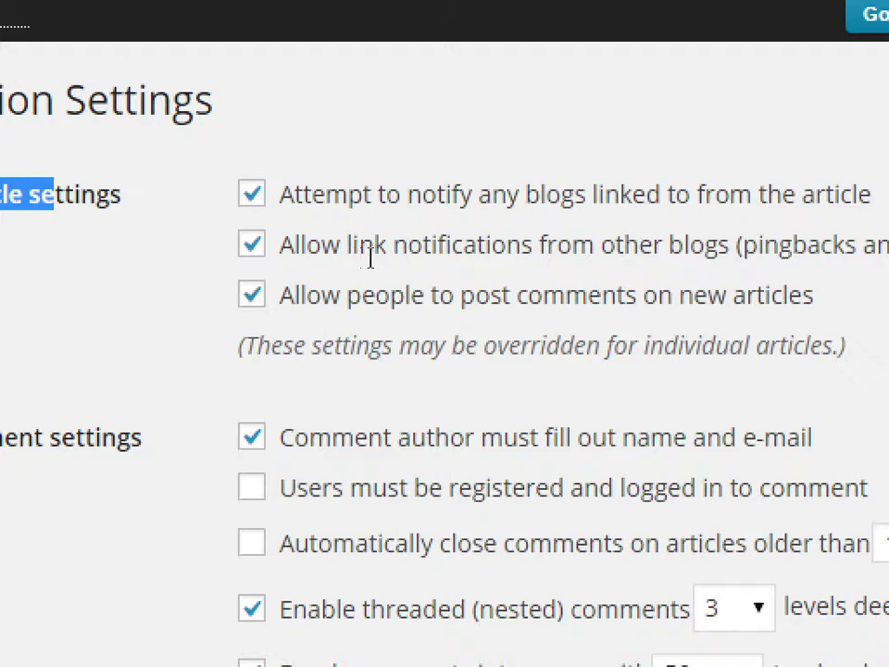
{"action": "left_click", "coordinate": [618, 258]}
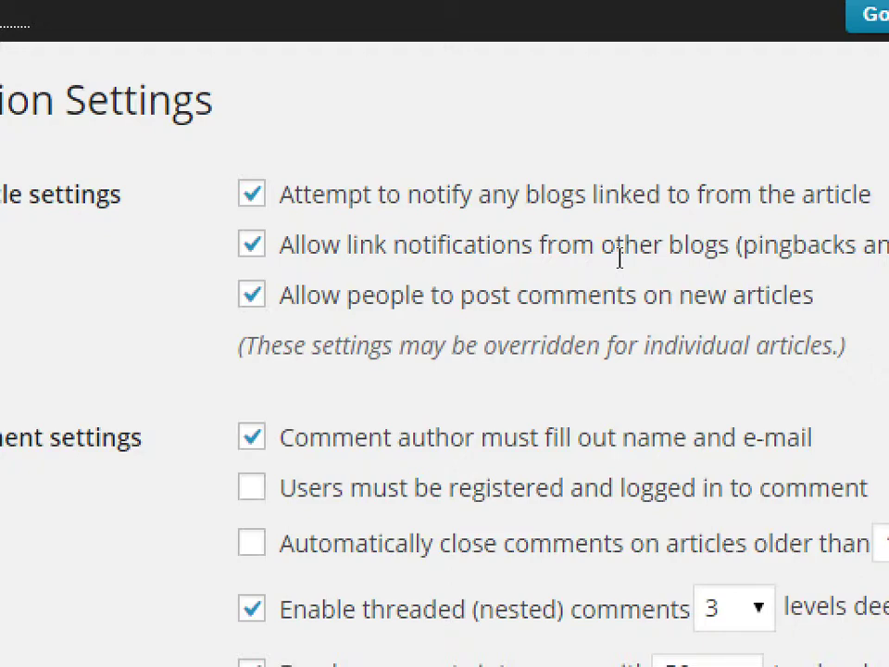
{"action": "key", "text": "super+minus"}
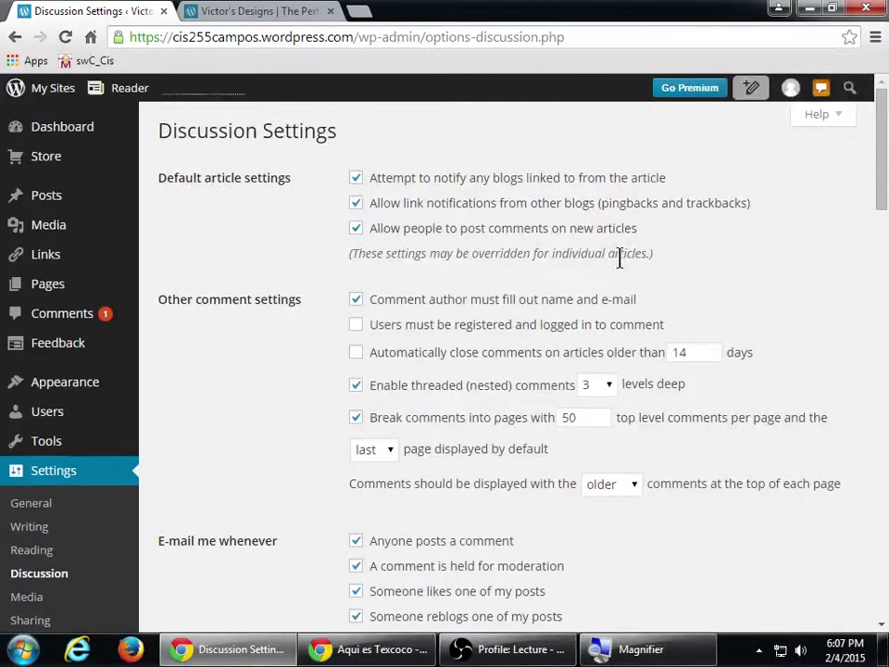
Review the remaining Discussion Settings on e-mail notifications, comment approval, anti-spam strictness and moderation, then return to the start
{"action": "scroll", "coordinate": [667, 278], "scroll_direction": "down", "scroll_amount": 2}
{"action": "scroll", "coordinate": [707, 309], "scroll_direction": "down", "scroll_amount": 2}
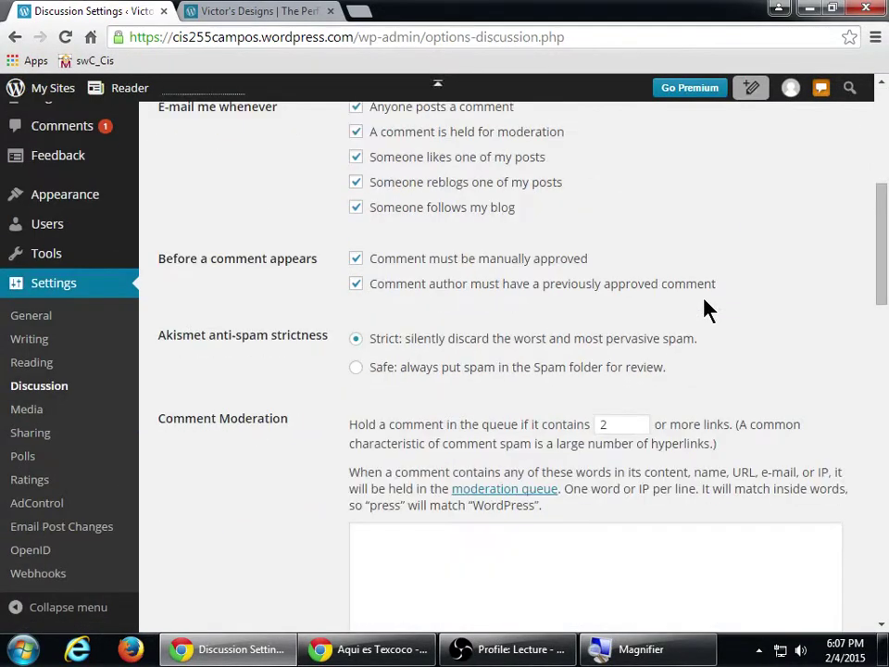
{"action": "scroll", "coordinate": [707, 309], "scroll_direction": "up", "scroll_amount": 5}
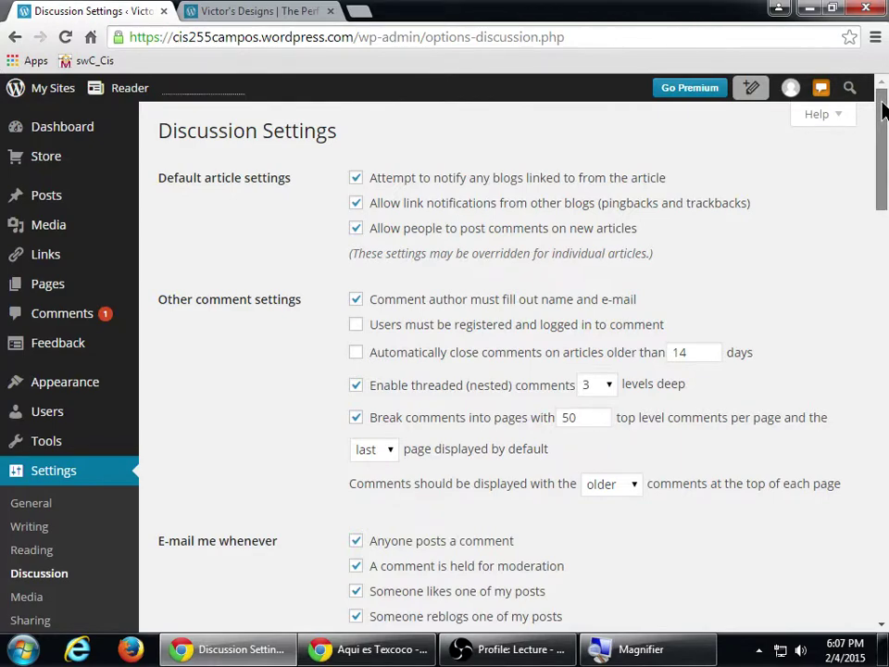
{"action": "mouse_move", "coordinate": [881, 110]}
{"action": "left_mouse_down"}
{"action": "mouse_move", "coordinate": [877, 441]}
{"action": "mouse_move", "coordinate": [875, 103]}
{"action": "mouse_move", "coordinate": [886, 242]}
{"action": "mouse_move", "coordinate": [875, 399]}
{"action": "mouse_move", "coordinate": [869, 103]}
{"action": "left_mouse_up"}
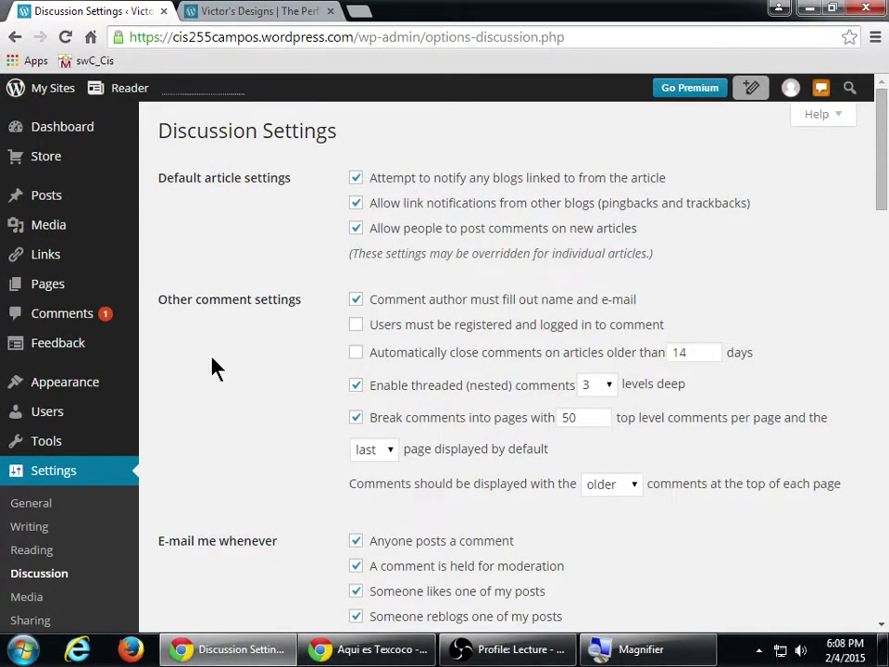
Open the Reading Settings and examine the static front page, posts page and post limit options
{"action": "scroll", "coordinate": [167, 447], "scroll_direction": "down", "scroll_amount": 1}
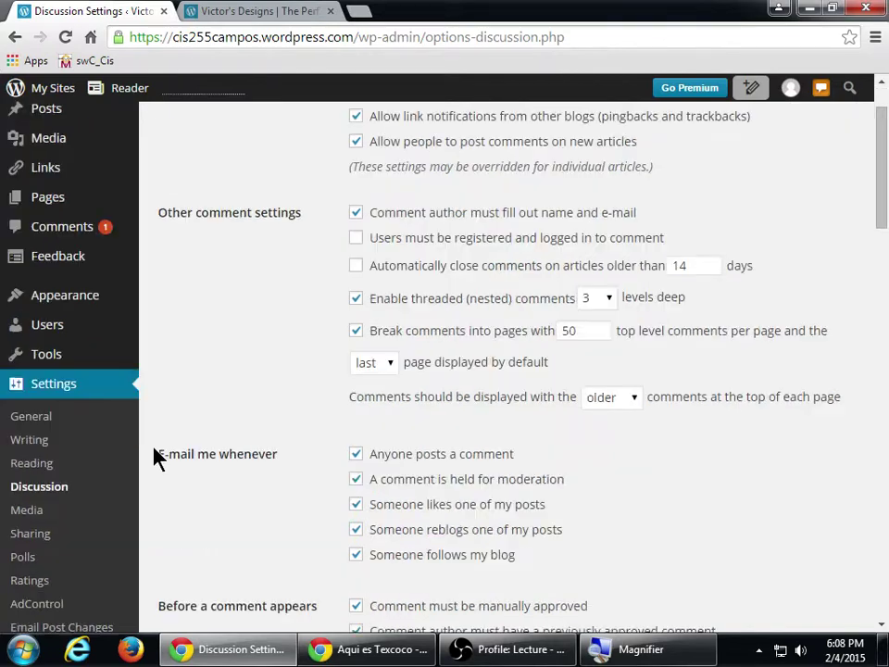
{"action": "left_click", "coordinate": [33, 473]}
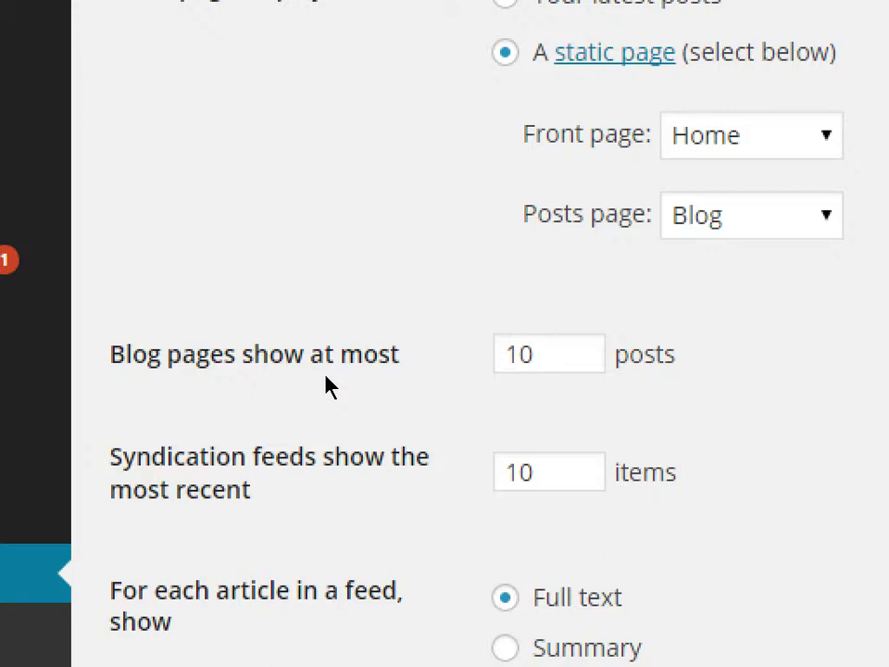
{"action": "key", "text": "super+minus"}
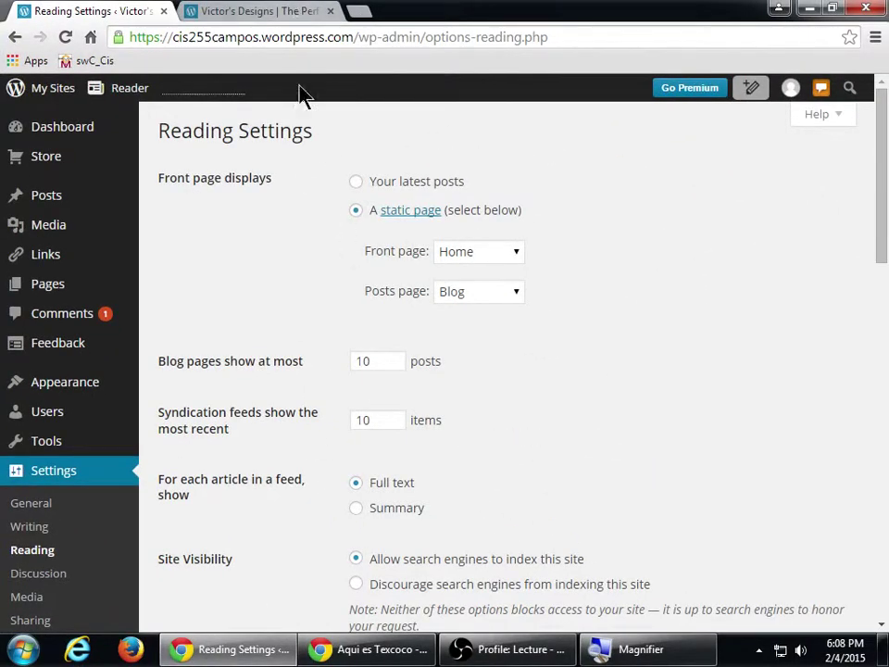
View the posts on the live site's Blog page, then return to the Reading Settings
{"action": "left_click", "coordinate": [292, 11]}
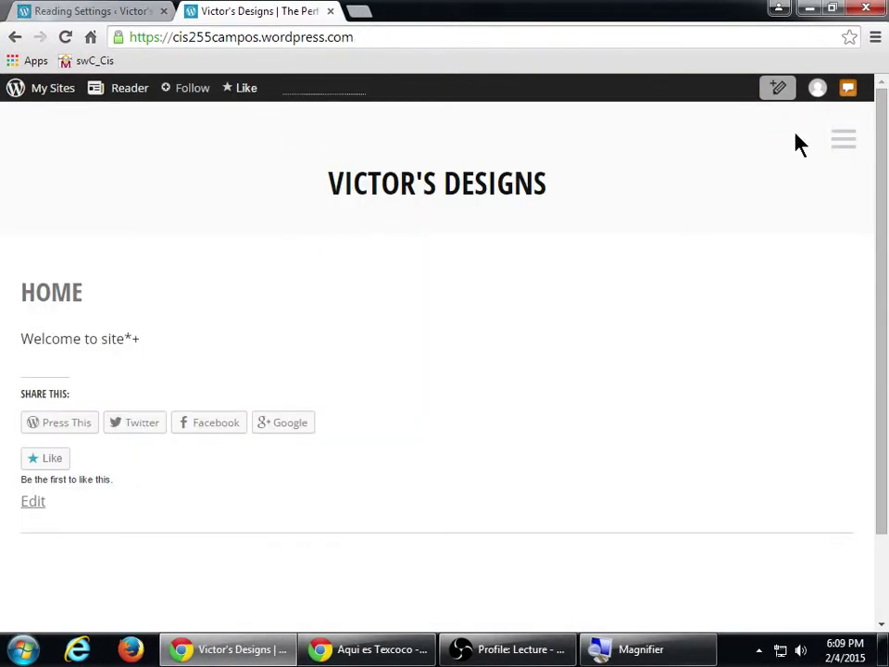
{"action": "left_click", "coordinate": [833, 140]}
{"action": "left_click", "coordinate": [650, 191]}
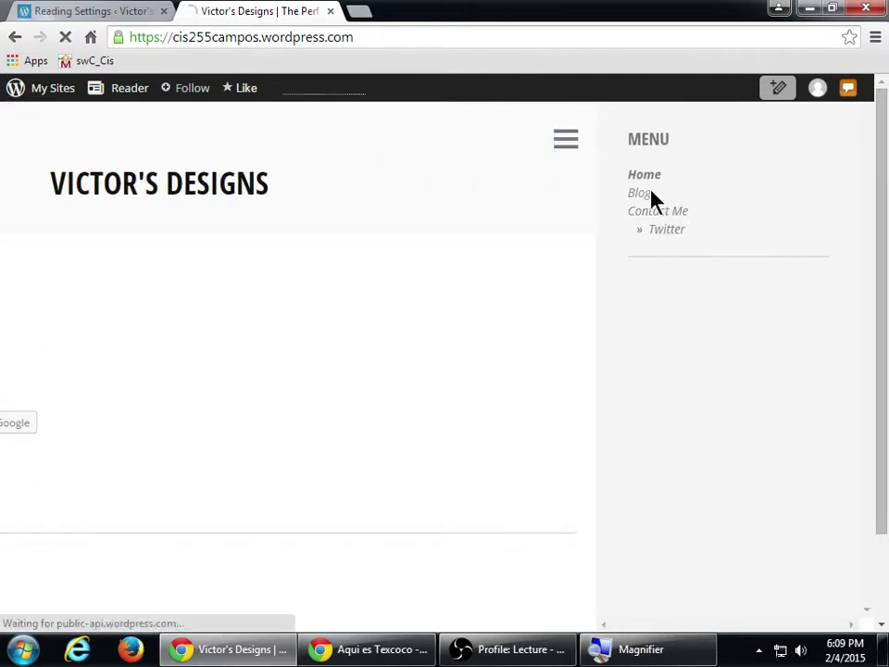
{"action": "left_click_drag", "start_coordinate": [879, 158], "coordinate": [764, 369]}
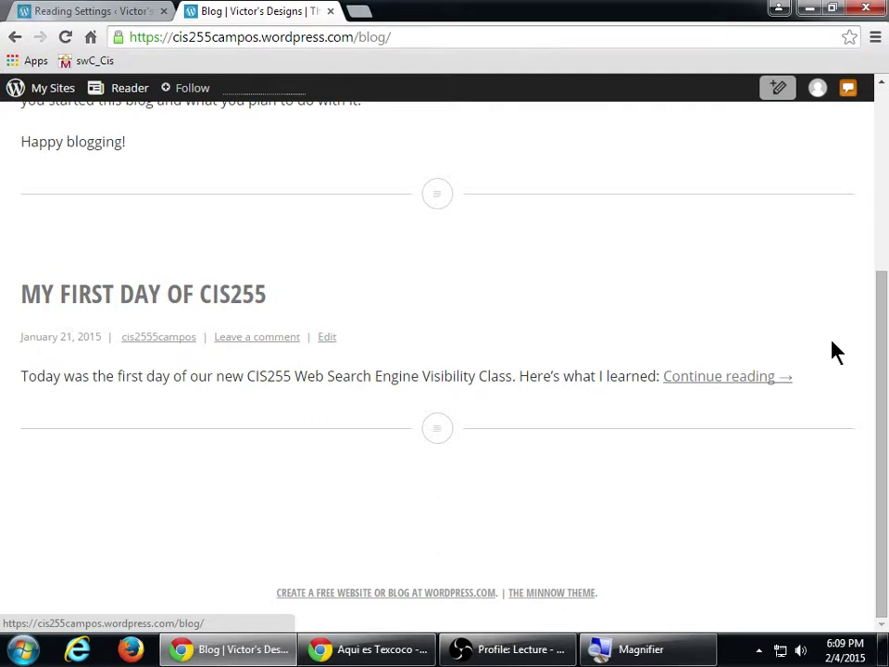
{"action": "left_click", "coordinate": [880, 167]}
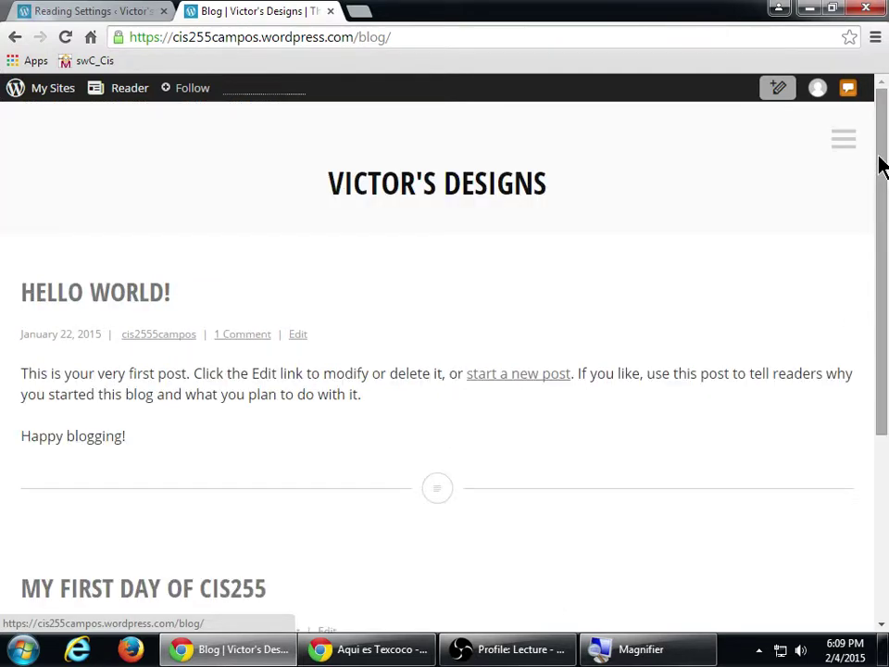
{"action": "left_click", "coordinate": [130, 11]}
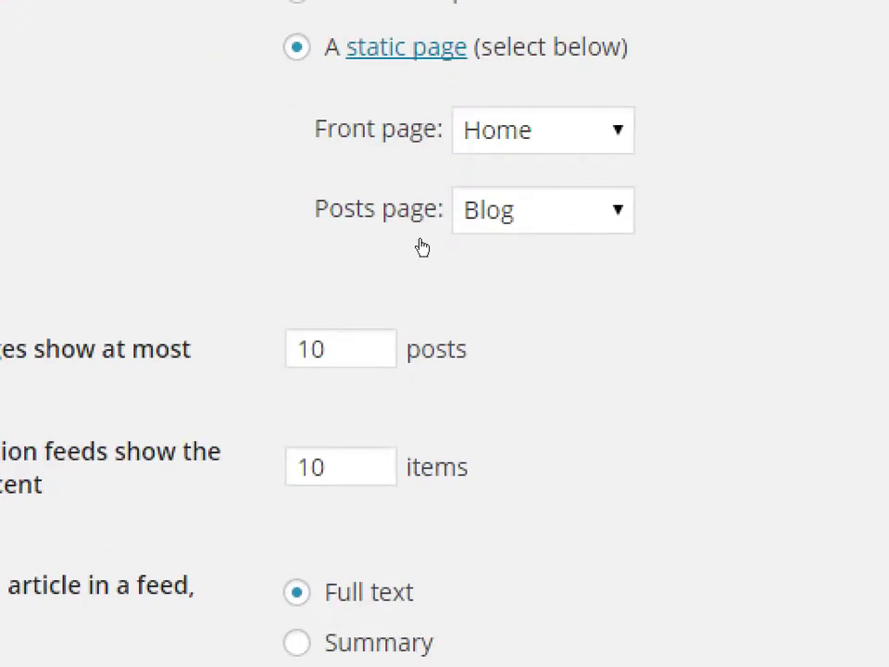
Set the Reading Settings so that blog pages show at most 3 posts
{"action": "left_click", "coordinate": [364, 367]}
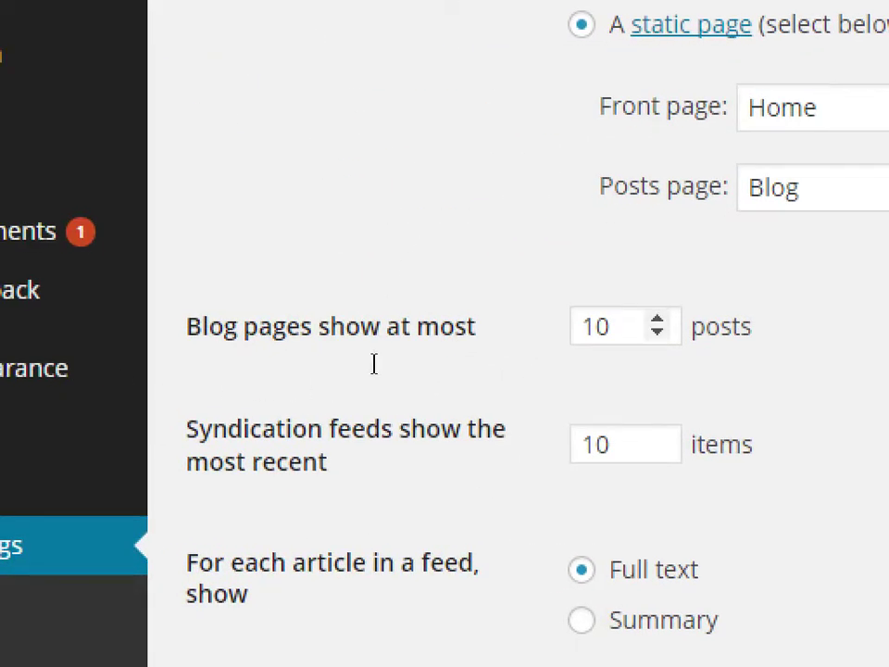
{"action": "key", "text": "ctrl+a"}
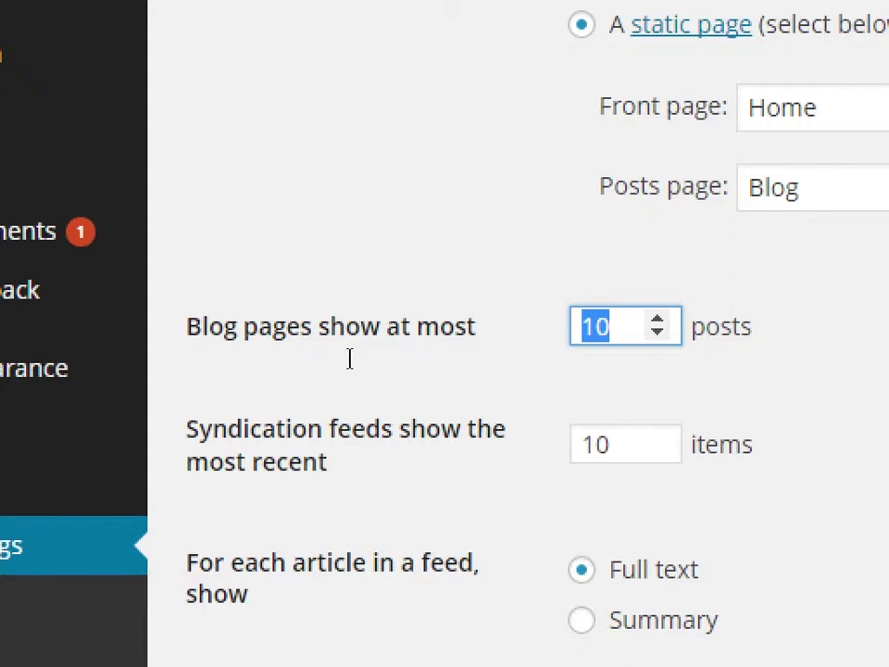
{"action": "type", "text": "3"}
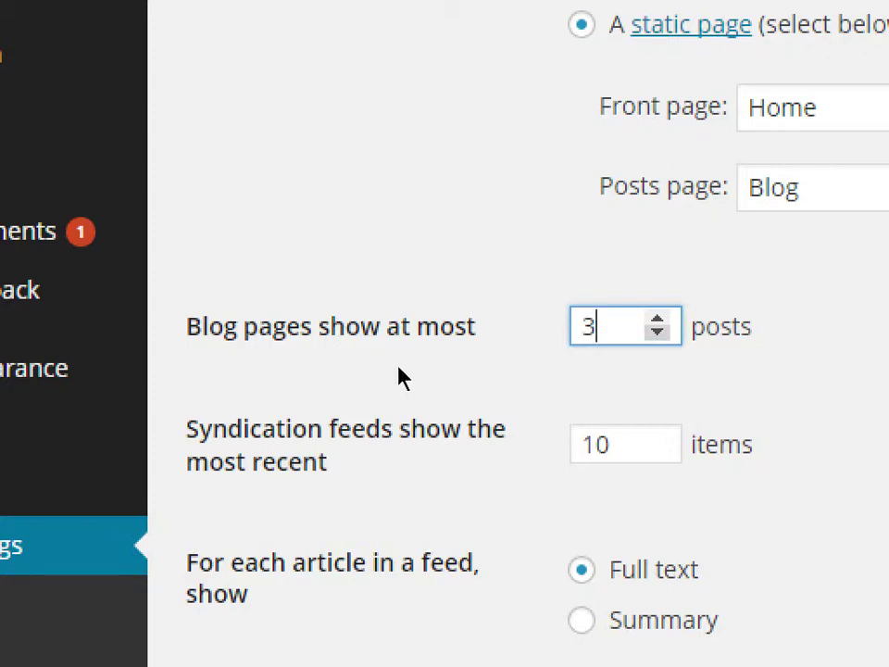
Try limits of 1 and 99999 posts per blog page, and restore the limit to 3
{"action": "key", "text": "BackSpace"}
{"action": "type", "text": "1"}
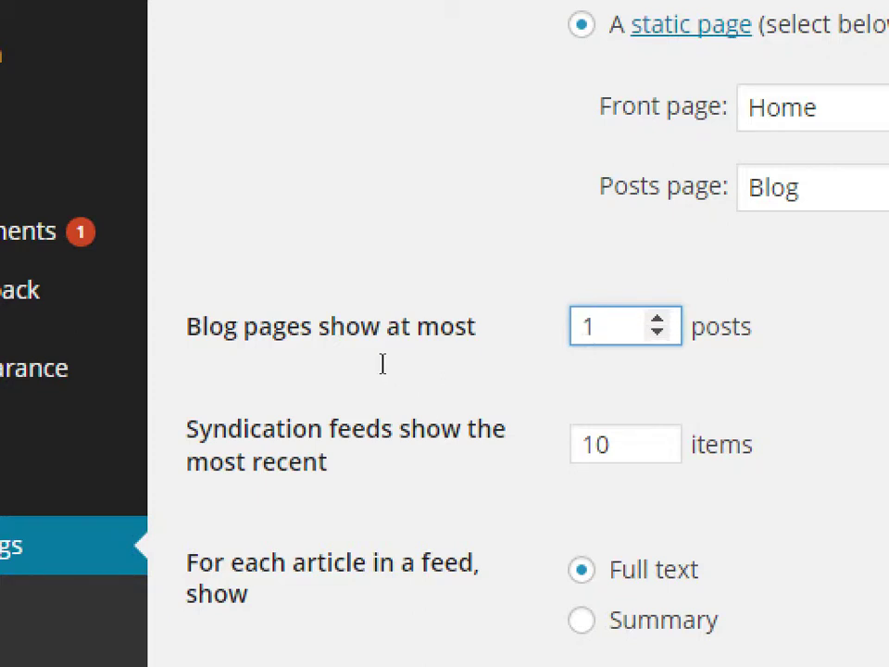
{"action": "key", "text": "ctrl+a"}
{"action": "type", "text": "99999"}
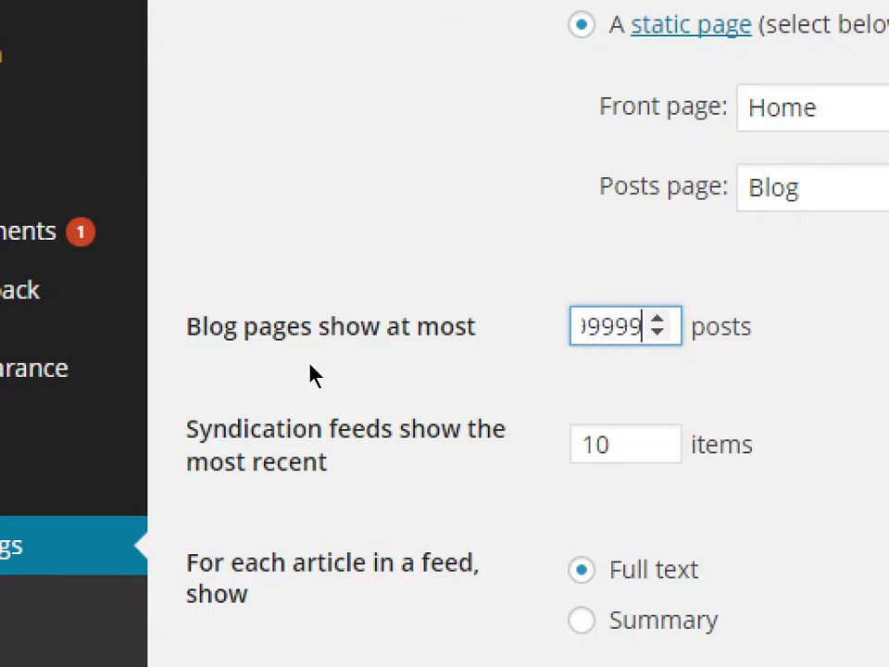
{"action": "key", "text": "Tab"}
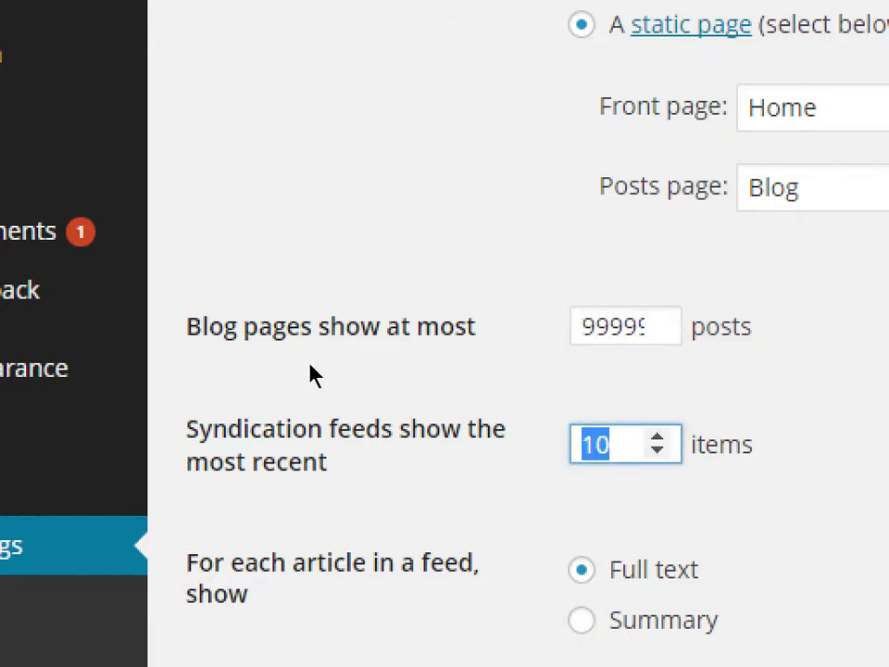
{"action": "key", "text": "shift+Tab"}
{"action": "type", "text": "3"}
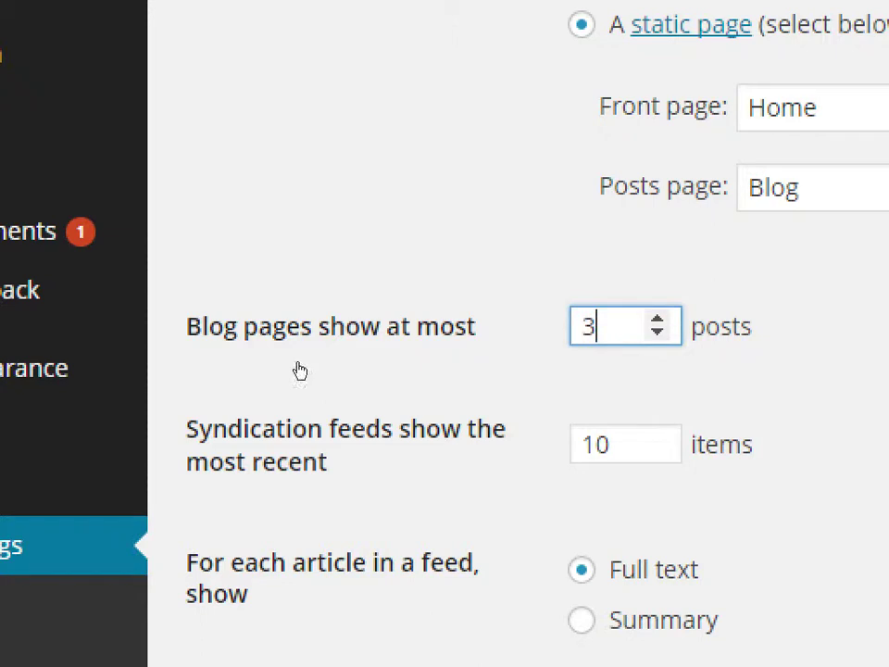
Set each article in a feed to show as Summary, and examine the Site Visibility and Related posts options
{"action": "scroll", "coordinate": [311, 429], "scroll_direction": "down", "scroll_amount": 2}
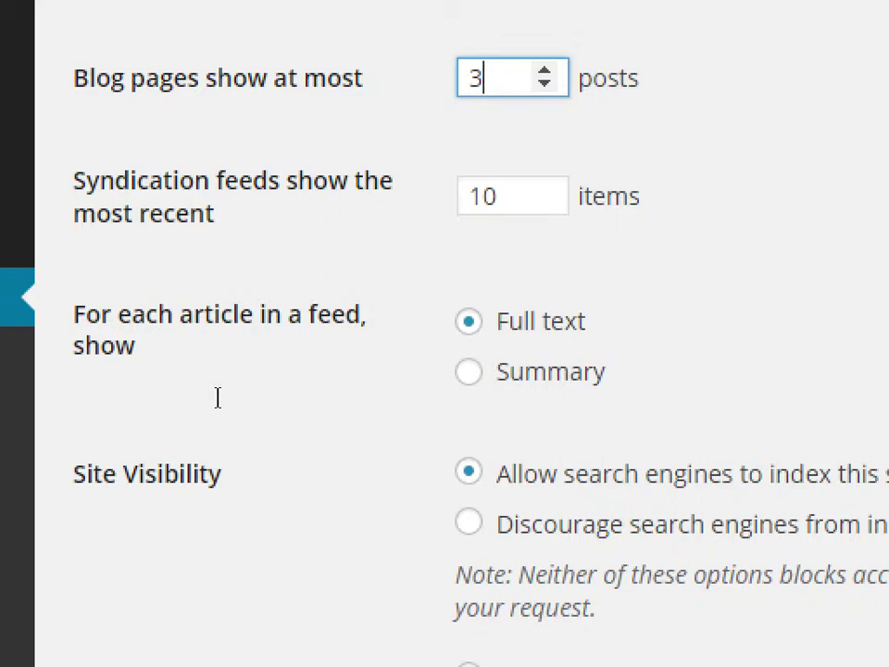
{"action": "left_click", "coordinate": [355, 431]}
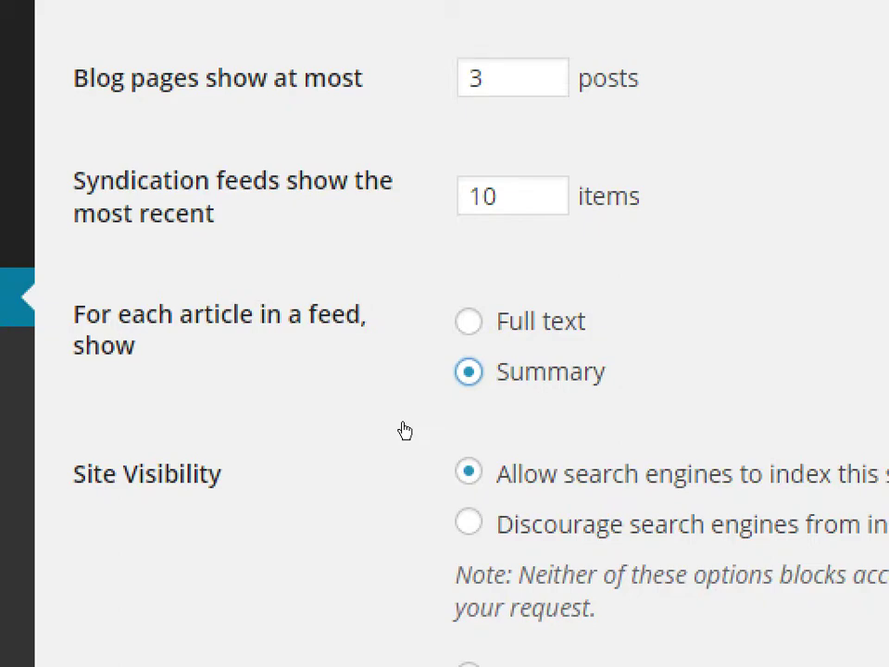
{"action": "scroll", "coordinate": [679, 405], "scroll_direction": "down", "scroll_amount": 2}
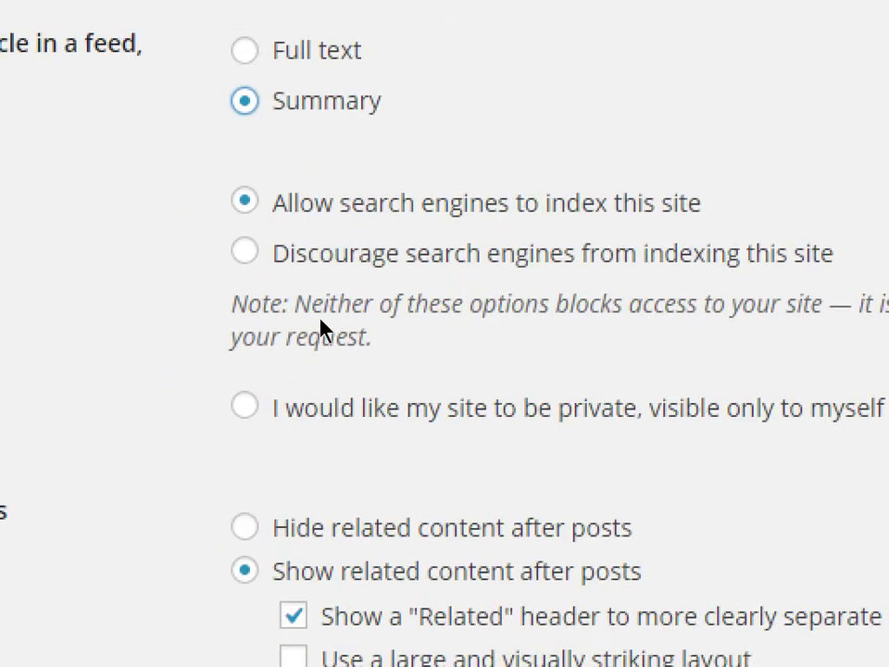
{"action": "key", "text": "Tab"}
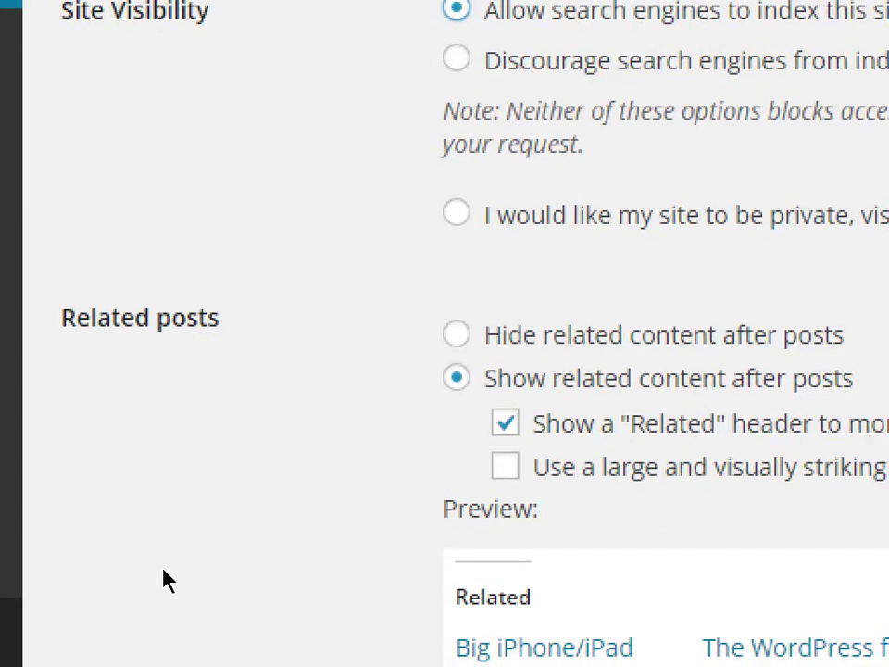
{"action": "scroll", "coordinate": [157, 570], "scroll_direction": "down", "scroll_amount": 2}
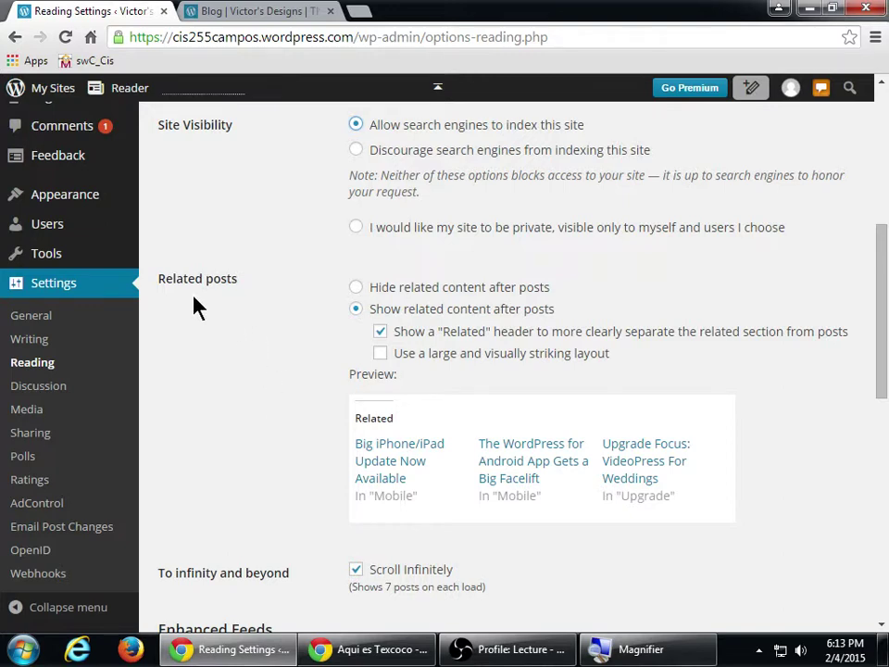
{"action": "left_click_drag", "start_coordinate": [881, 330], "coordinate": [881, 360]}
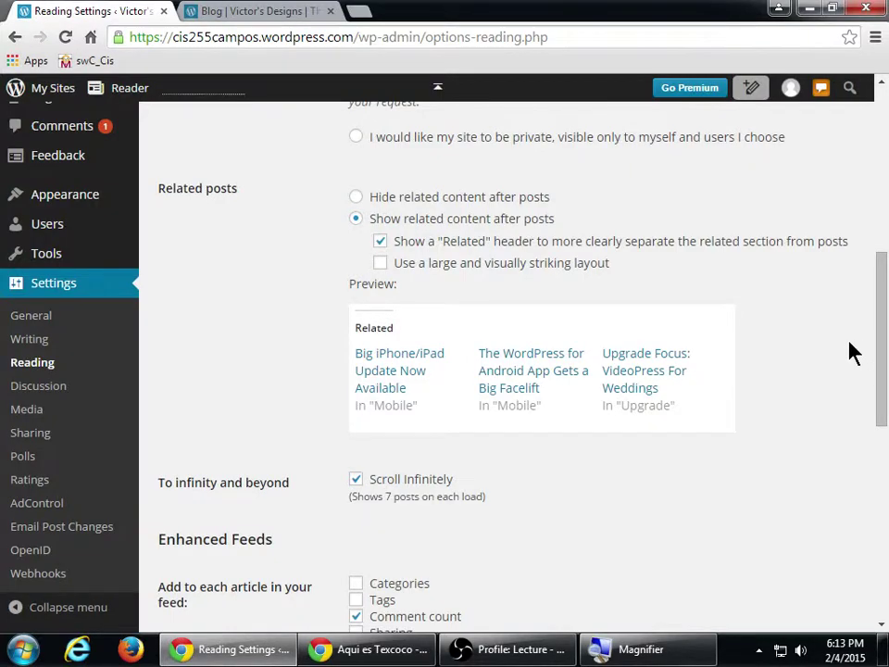
Switch to the Aqui es Texcoco website and view its home page, including the Blog section with recent posts
{"action": "left_click", "coordinate": [370, 649]}
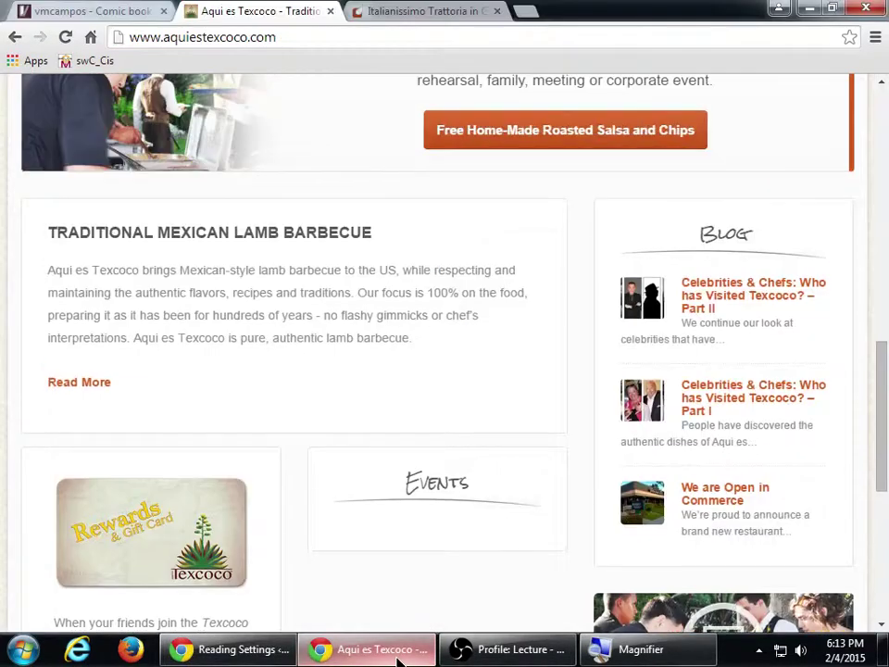
{"action": "scroll", "coordinate": [432, 601], "scroll_direction": "up", "scroll_amount": 10}
{"action": "scroll", "coordinate": [432, 601], "scroll_direction": "up", "scroll_amount": 2}
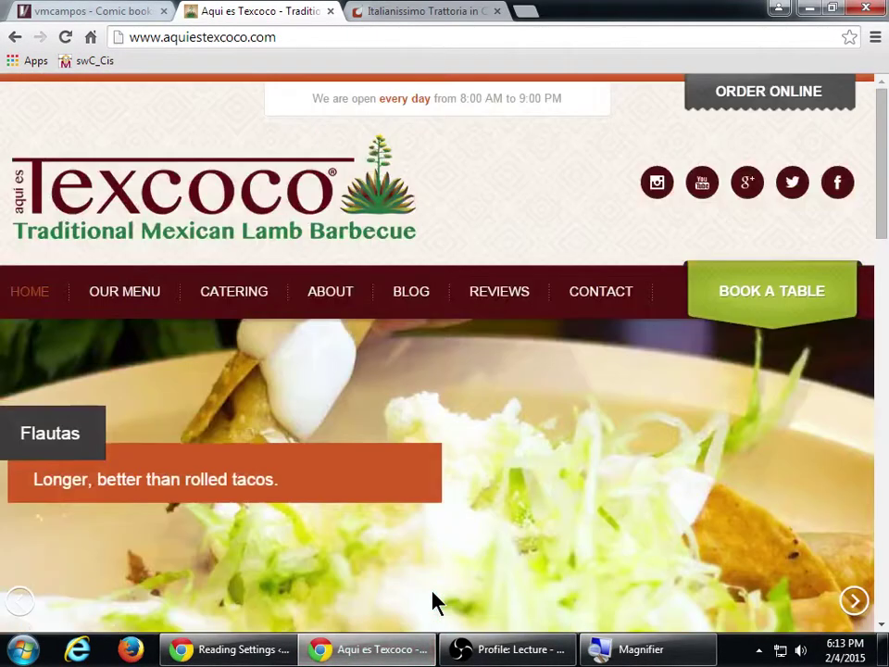
{"action": "scroll", "coordinate": [532, 525], "scroll_direction": "down", "scroll_amount": 10}
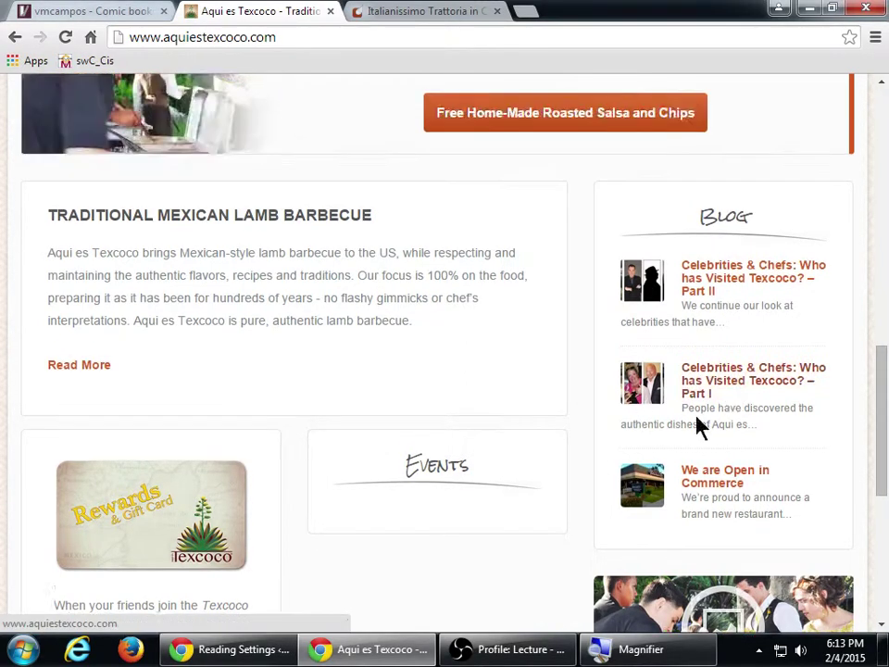
{"action": "scroll", "coordinate": [649, 453], "scroll_direction": "up", "scroll_amount": 10}
{"action": "scroll", "coordinate": [595, 482], "scroll_direction": "up", "scroll_amount": 2}
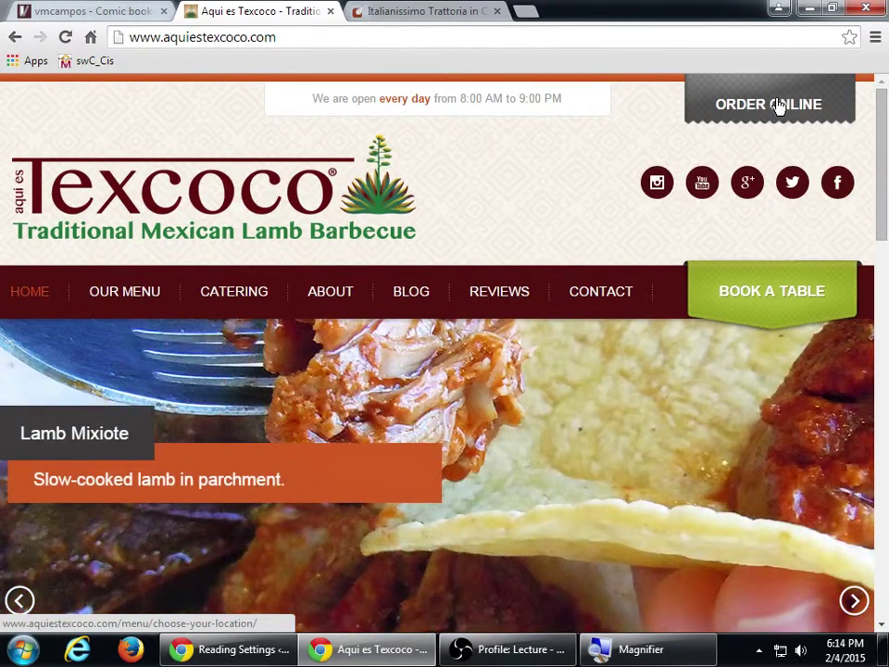
View the Italianissimo Trattoria home page and the vmcampos blog, and return to the Reading Settings
{"action": "left_click", "coordinate": [457, 10]}
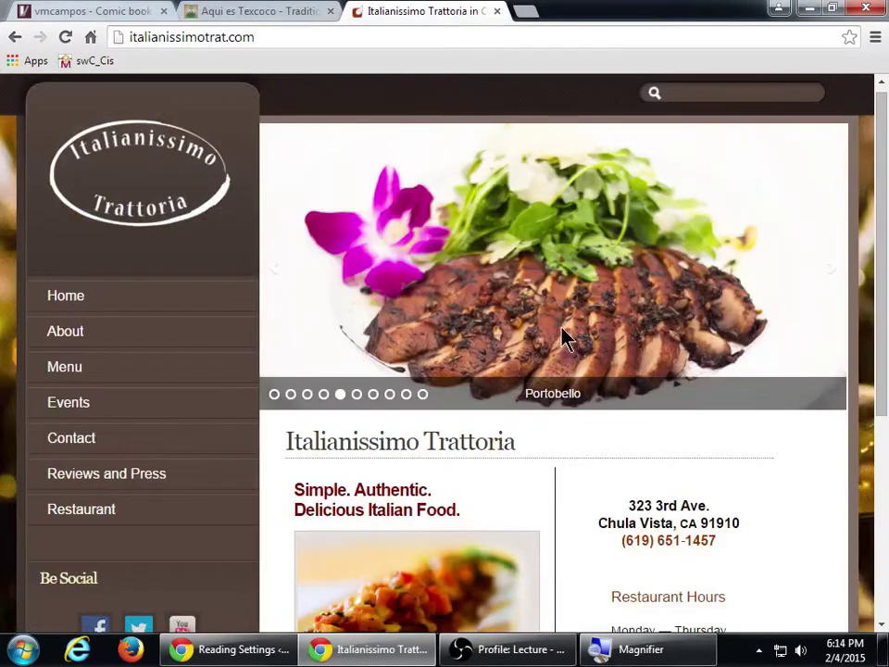
{"action": "scroll", "coordinate": [569, 352], "scroll_direction": "down", "scroll_amount": 3}
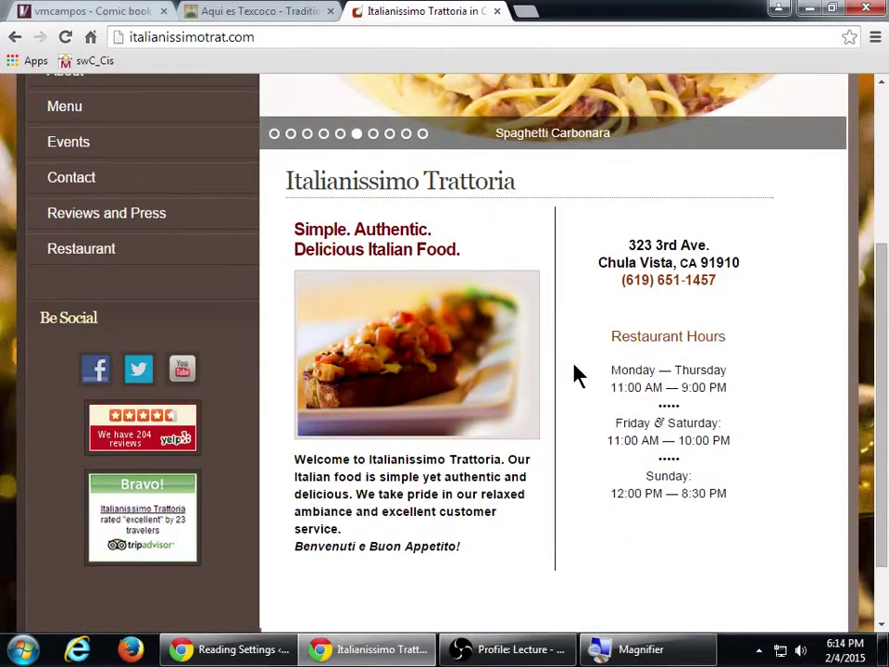
{"action": "left_click", "coordinate": [82, 9]}
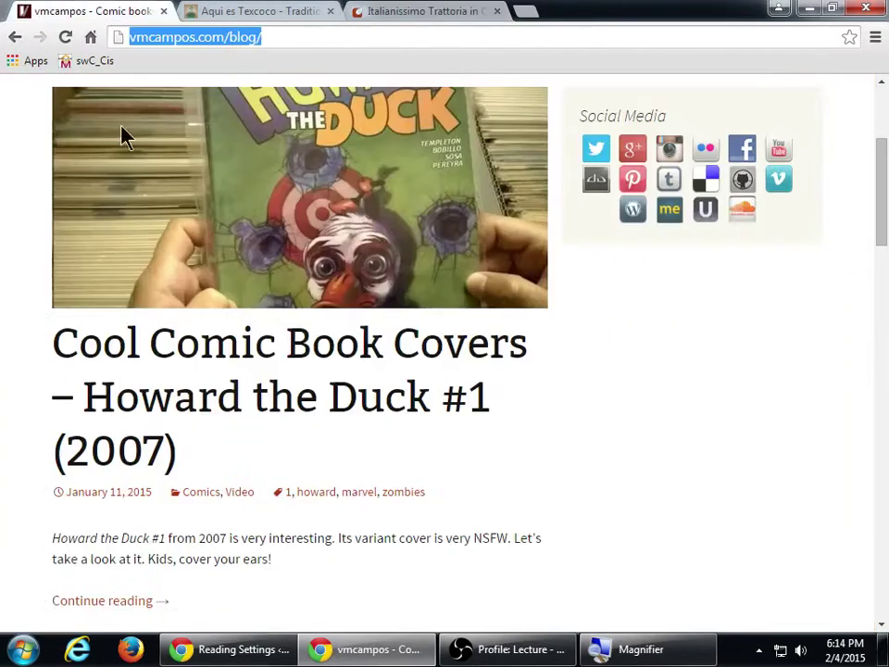
{"action": "scroll", "coordinate": [182, 344], "scroll_direction": "up", "scroll_amount": 3}
{"action": "scroll", "coordinate": [308, 396], "scroll_direction": "down", "scroll_amount": 3}
{"action": "left_click", "coordinate": [813, 10]}
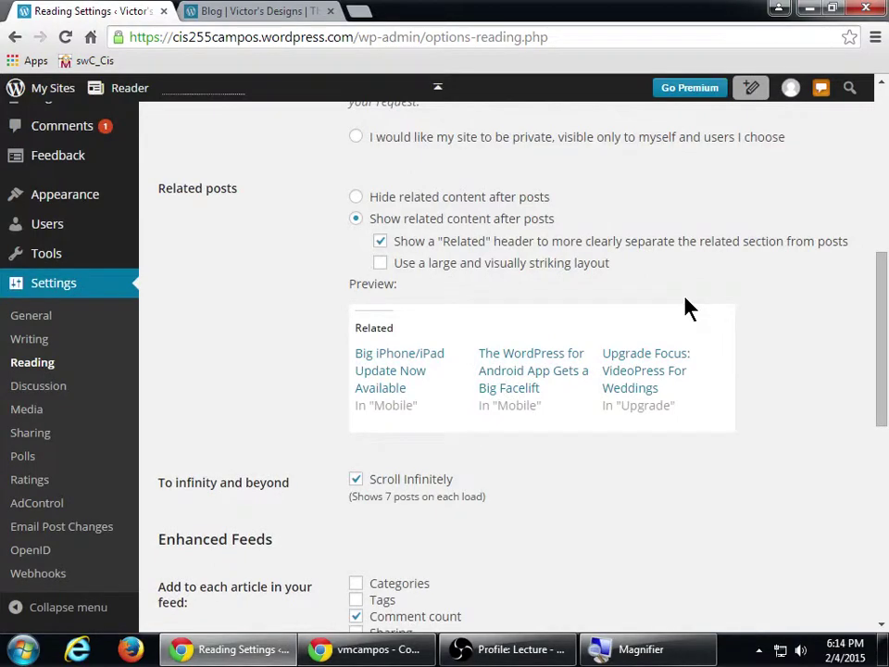
Examine the Related posts options and their preview in the Reading Settings
{"action": "key", "text": "super+plus"}
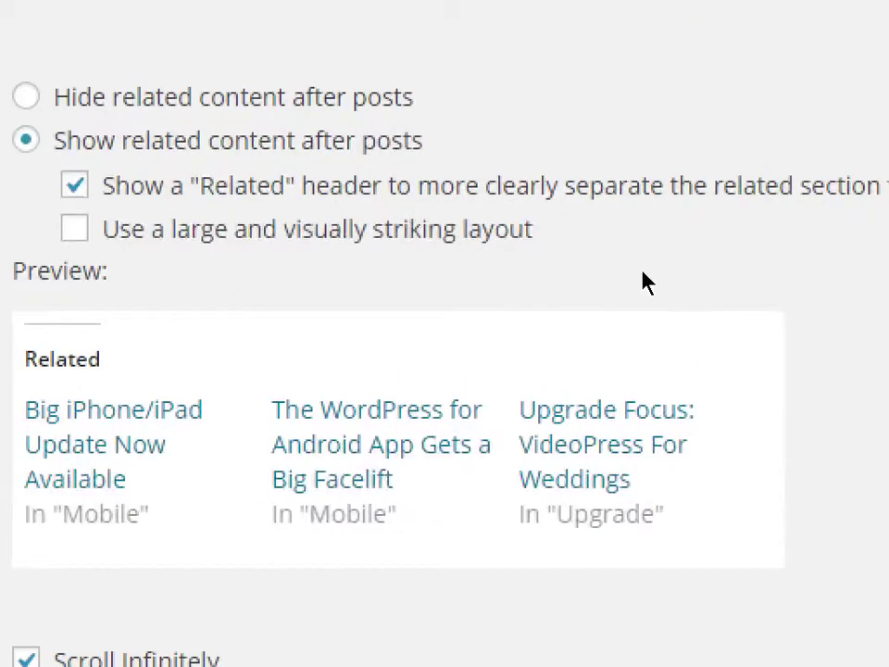
{"action": "left_click_drag", "start_coordinate": [172, 193], "coordinate": [194, 189]}
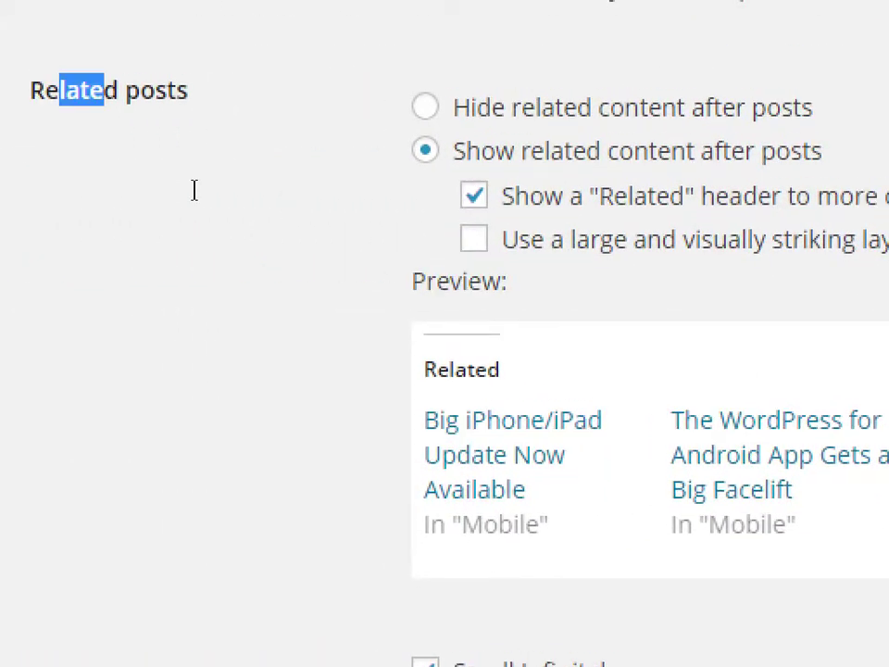
{"action": "left_click", "coordinate": [231, 192]}
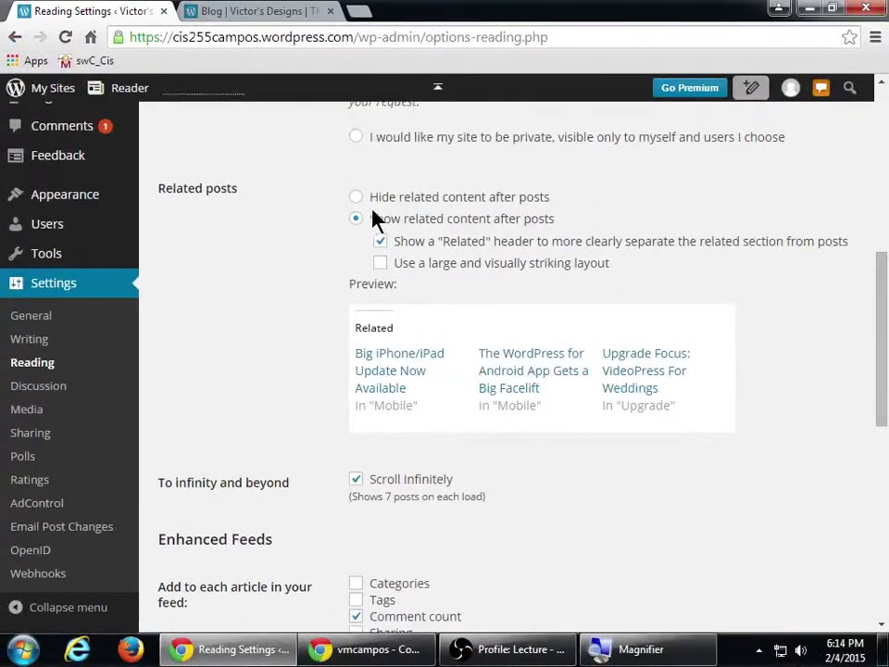
Open the Howard the Duck #1 post on the vmcampos blog and examine the area below the article for related content
{"action": "left_click", "coordinate": [407, 651]}
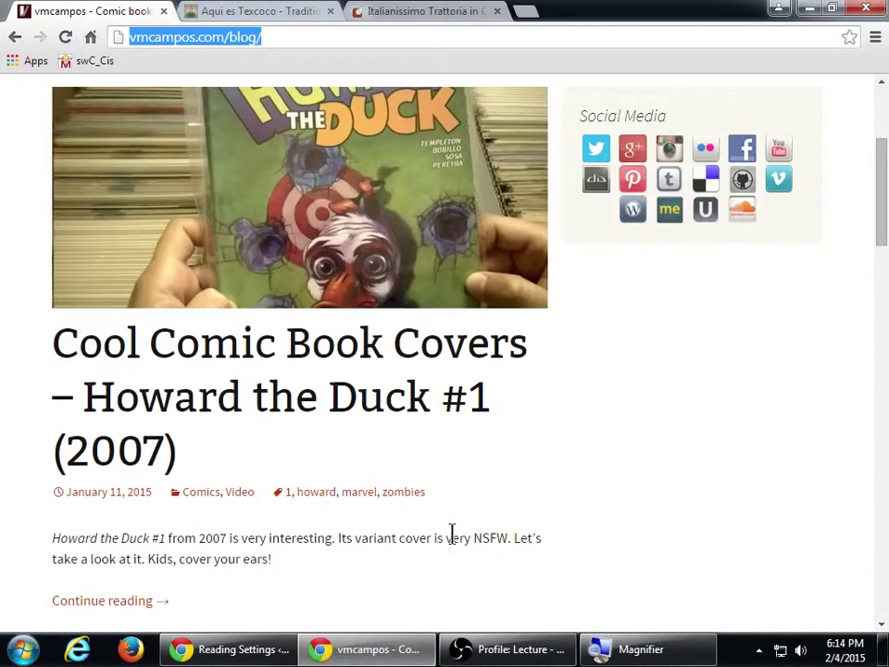
{"action": "left_click", "coordinate": [435, 419]}
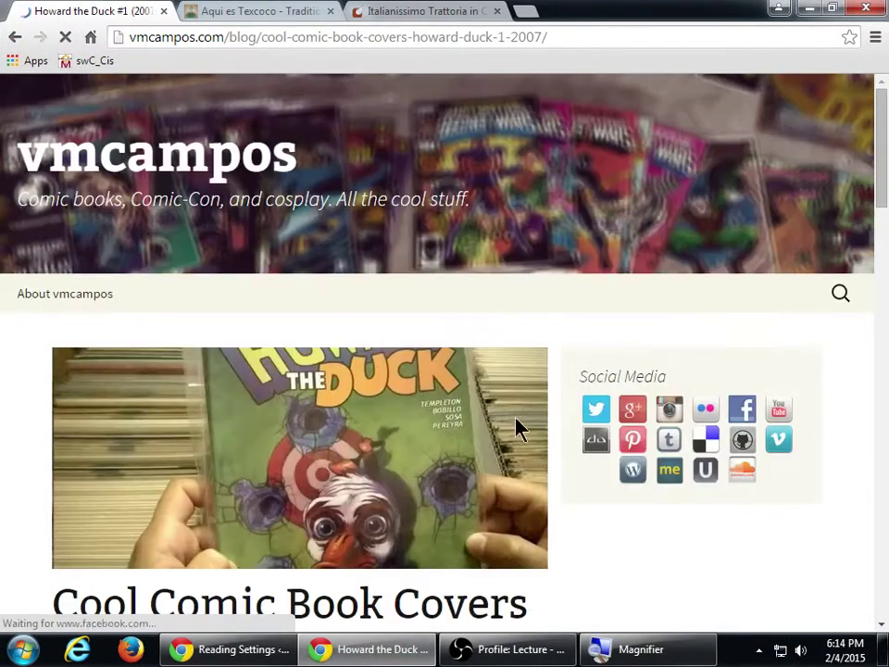
{"action": "scroll", "coordinate": [519, 429], "scroll_direction": "down", "scroll_amount": 15}
{"action": "scroll", "coordinate": [521, 427], "scroll_direction": "up", "scroll_amount": 6}
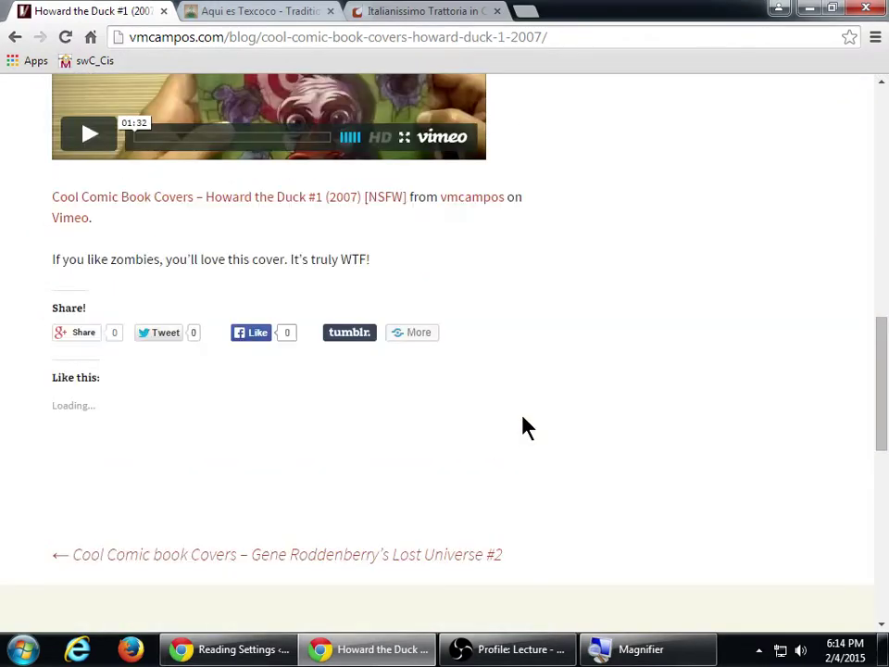
{"action": "scroll", "coordinate": [523, 427], "scroll_direction": "down", "scroll_amount": 2}
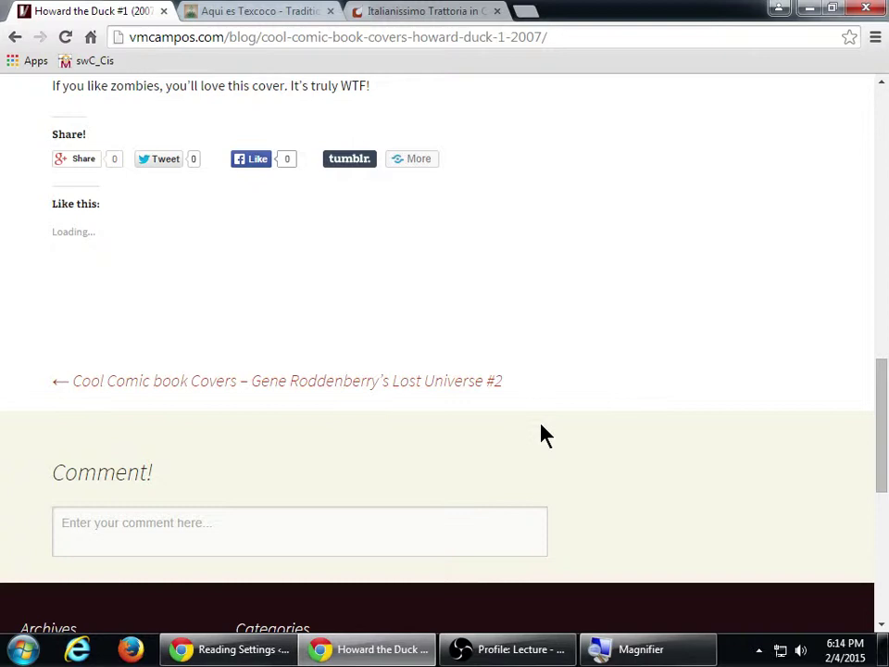
{"action": "left_click", "coordinate": [276, 650]}
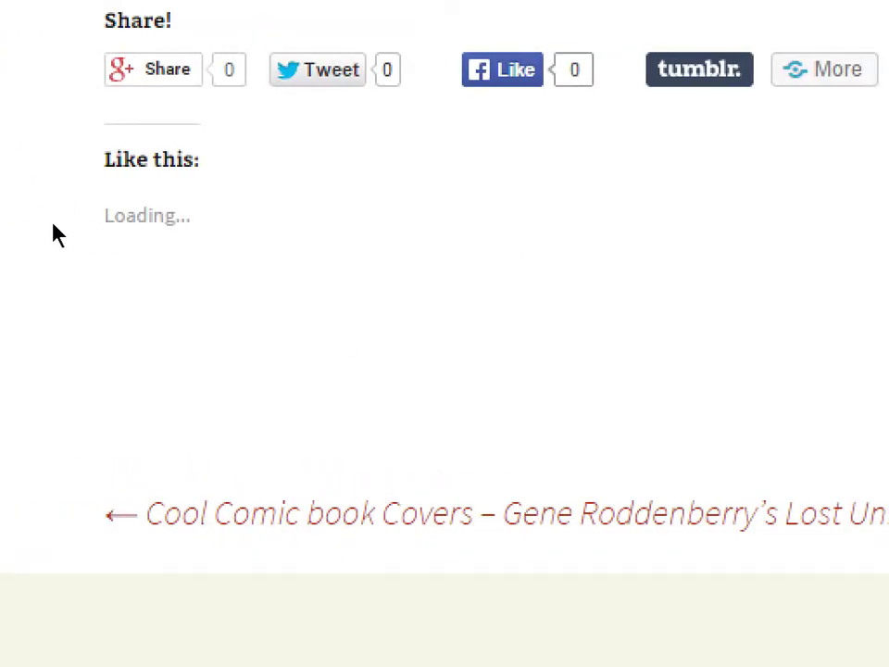
Open the Aqui es Texcoco post "Celebrities & Chefs: Who has Visited Texcoco? – Part II" and examine its Related section
{"action": "key", "text": "ctrl+Tab"}
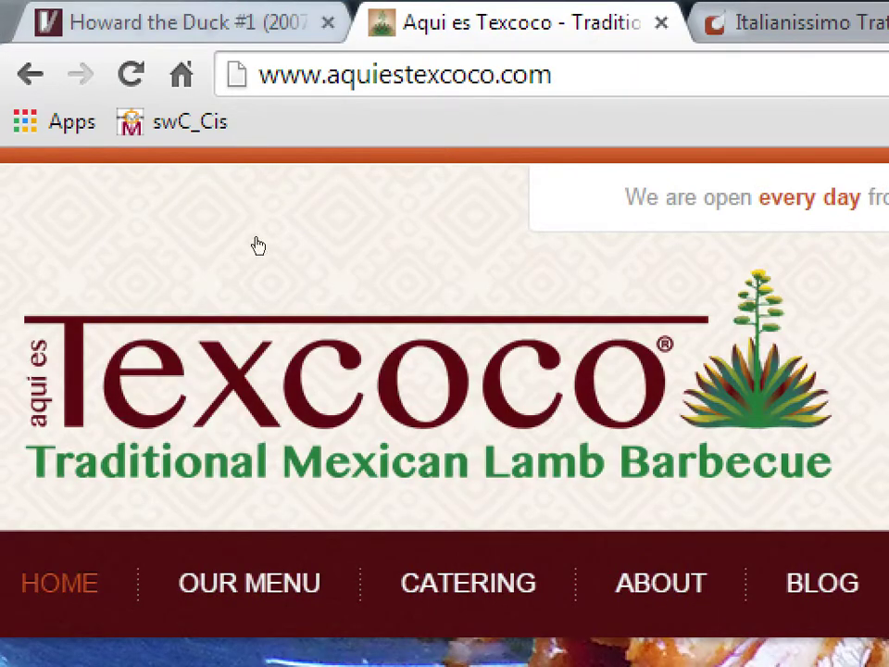
{"action": "scroll", "coordinate": [255, 250], "scroll_direction": "down", "scroll_amount": 5}
{"action": "scroll", "coordinate": [255, 264], "scroll_direction": "down", "scroll_amount": 10}
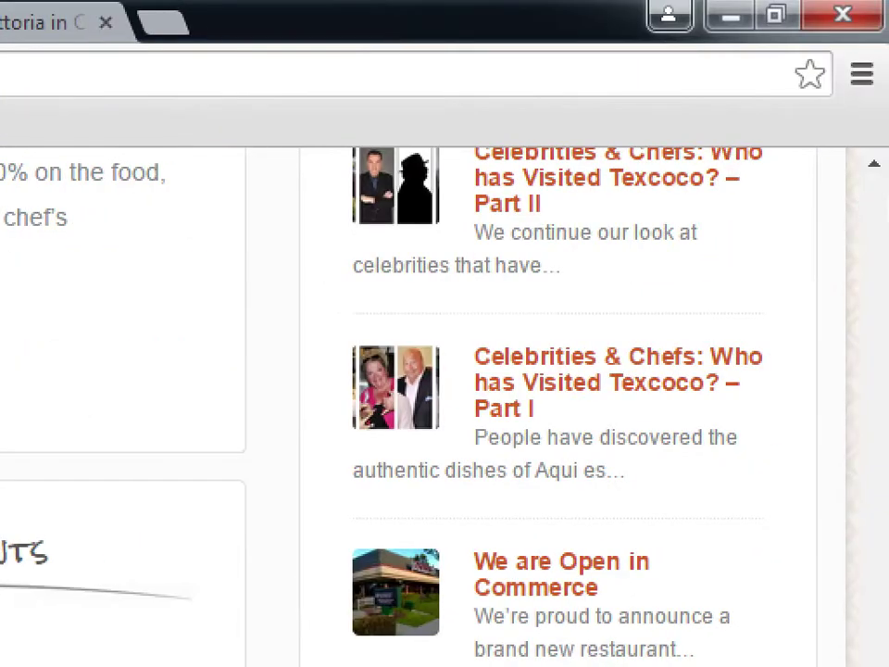
{"action": "scroll", "coordinate": [837, 240], "scroll_direction": "up", "scroll_amount": 1}
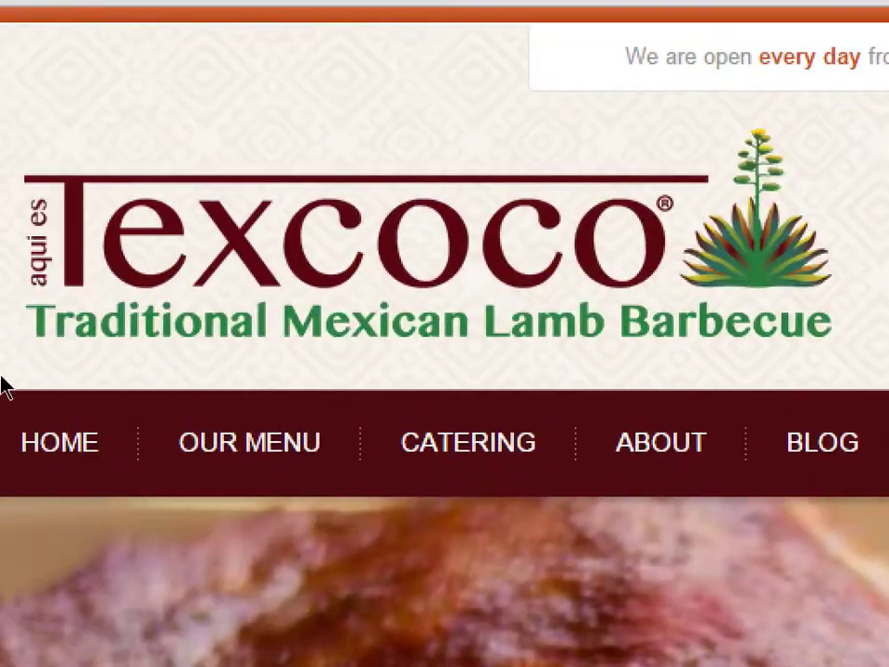
{"action": "scroll", "coordinate": [5, 389], "scroll_direction": "down", "scroll_amount": 15}
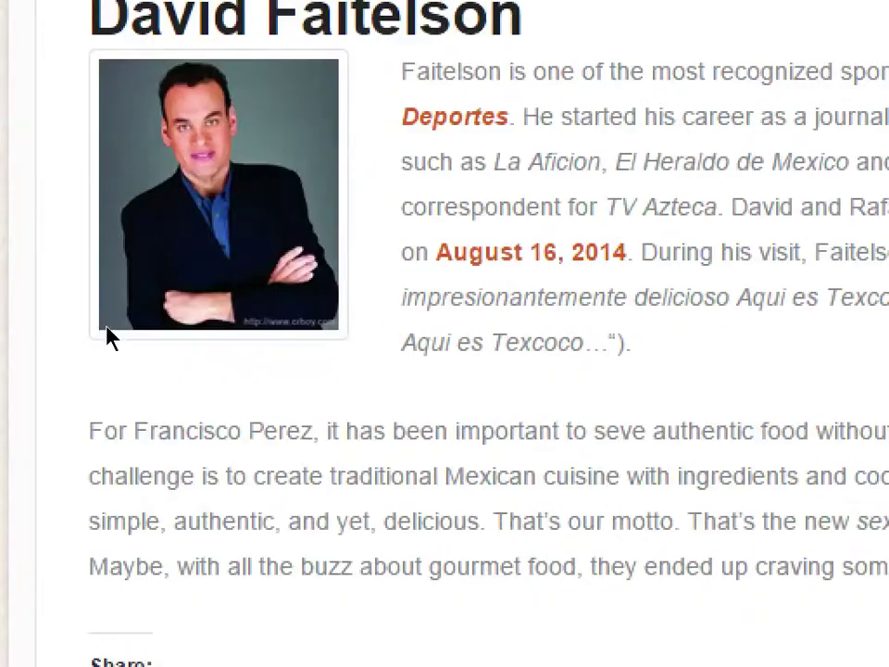
{"action": "scroll", "coordinate": [106, 335], "scroll_direction": "down", "scroll_amount": 6}
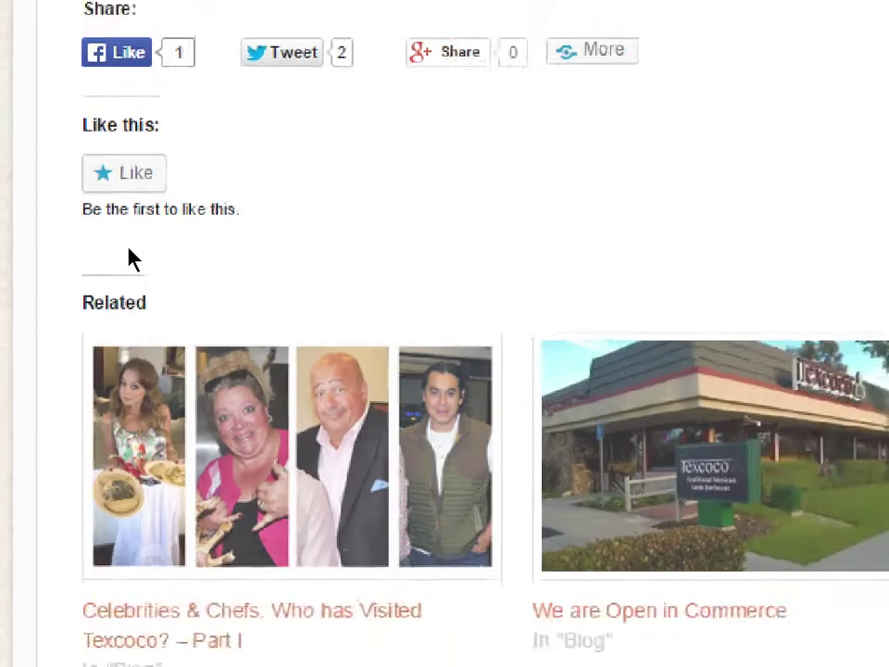
{"action": "scroll", "coordinate": [410, 288], "scroll_direction": "up", "scroll_amount": 7}
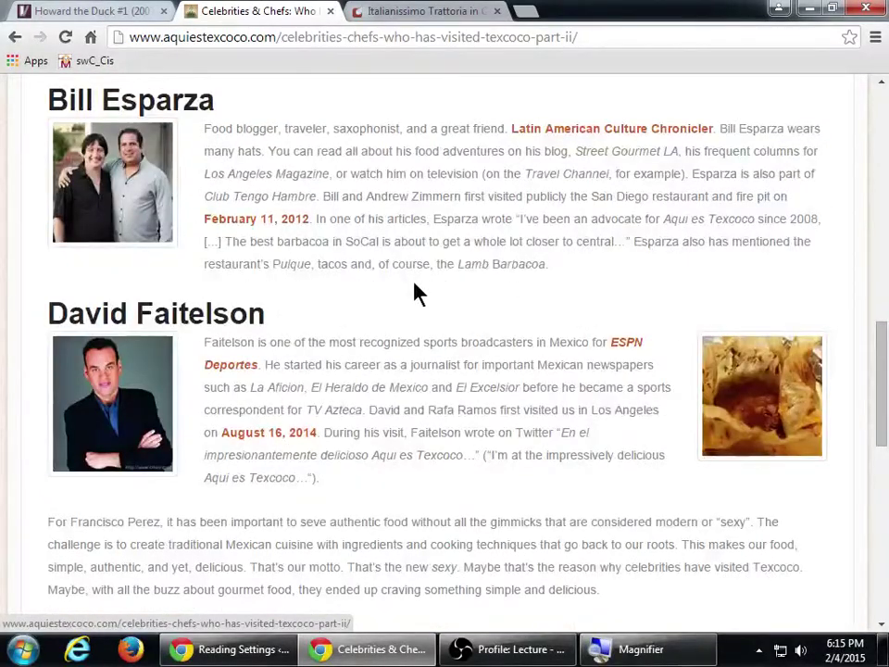
Examine the Related header and the related post thumbnails below the Aqui es Texcoco article
{"action": "scroll", "coordinate": [417, 293], "scroll_direction": "down", "scroll_amount": 6}
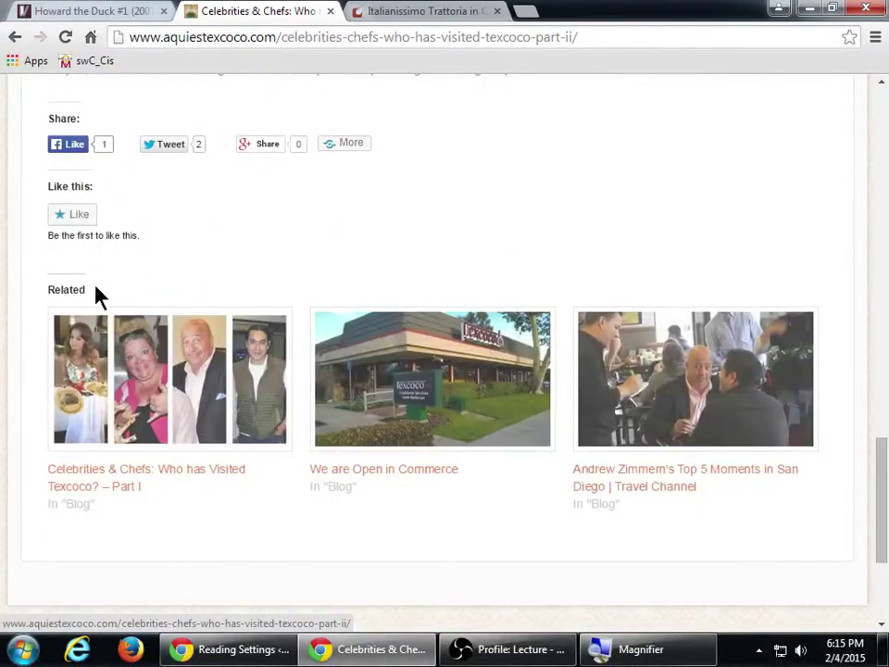
{"action": "double_click", "coordinate": [71, 289]}
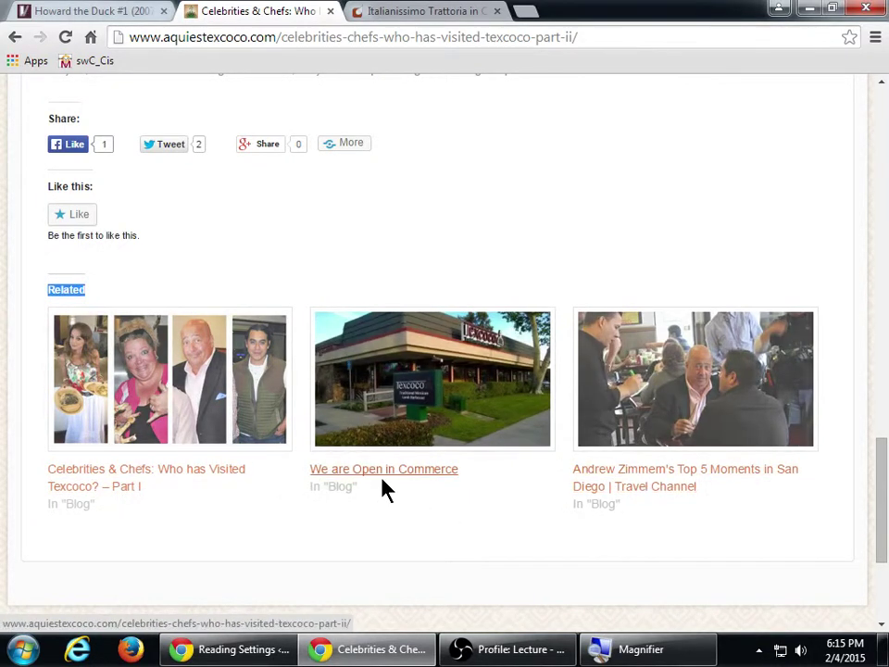
{"action": "left_click", "coordinate": [370, 650]}
{"action": "left_click", "coordinate": [373, 651]}
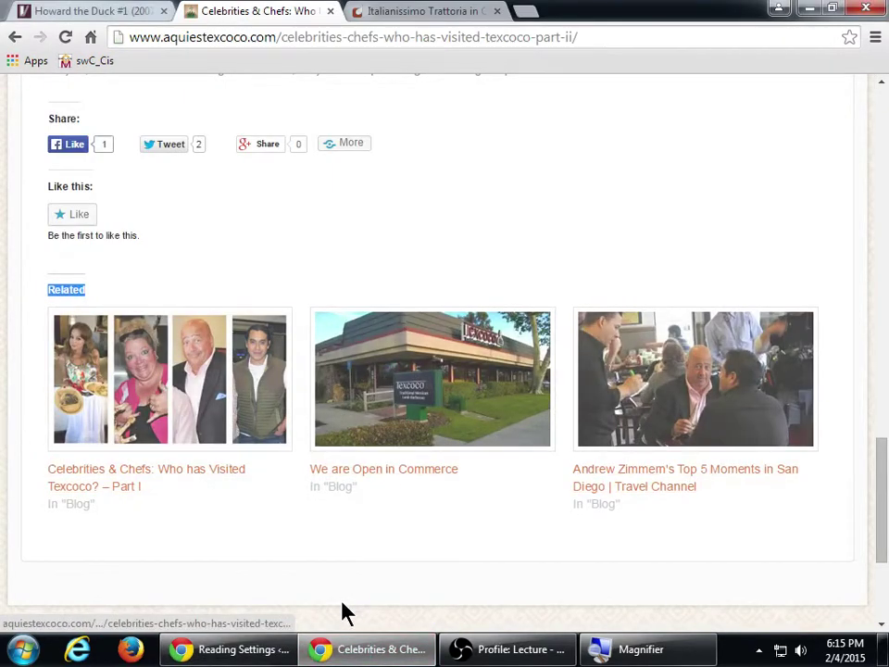
Return to the Reading Settings and enable the large and visually striking layout for related posts, comparing its preview with the plain layout
{"action": "left_click", "coordinate": [288, 649]}
{"action": "key", "text": "super+plus"}
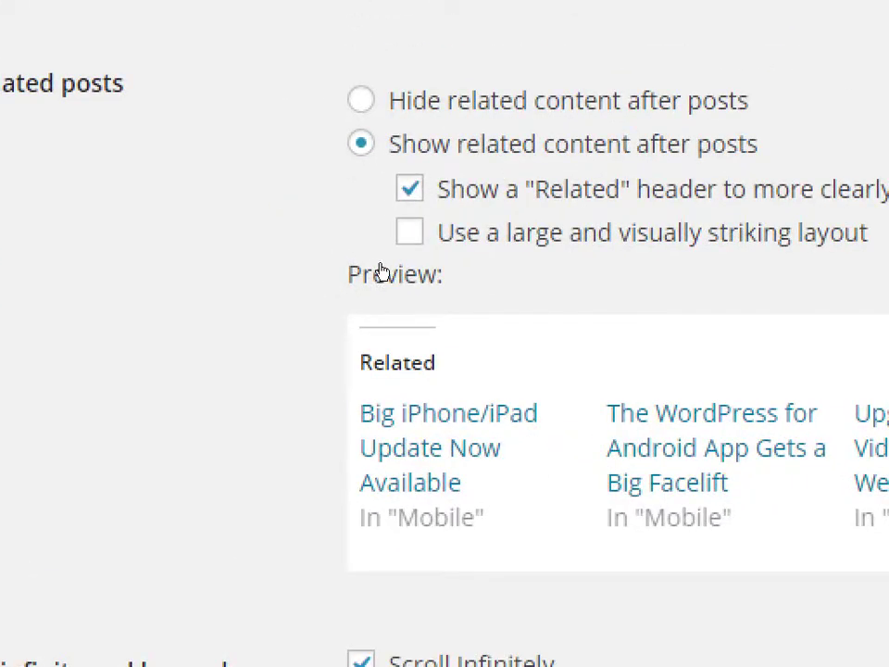
{"action": "left_click", "coordinate": [410, 232]}
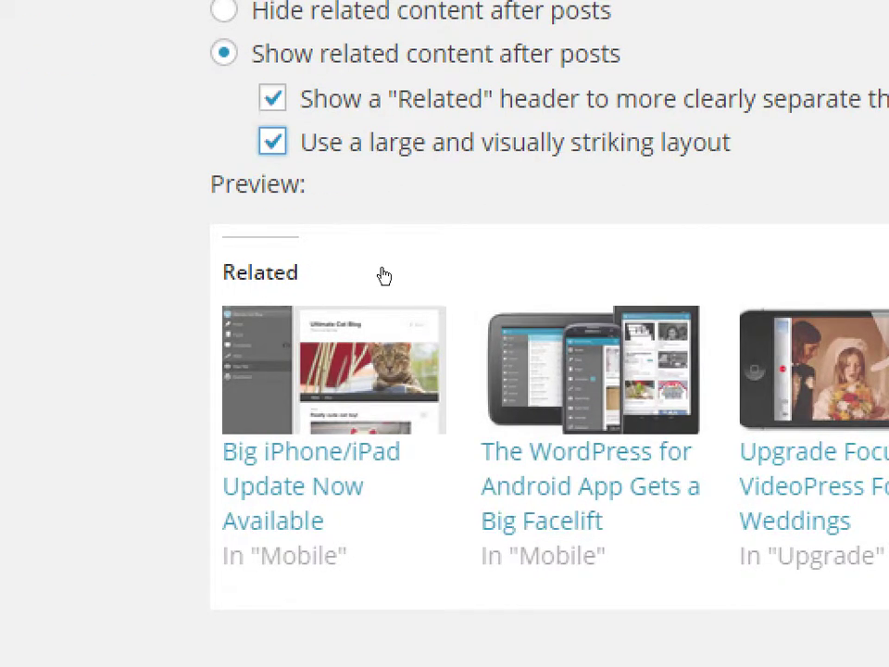
{"action": "key", "text": "space"}
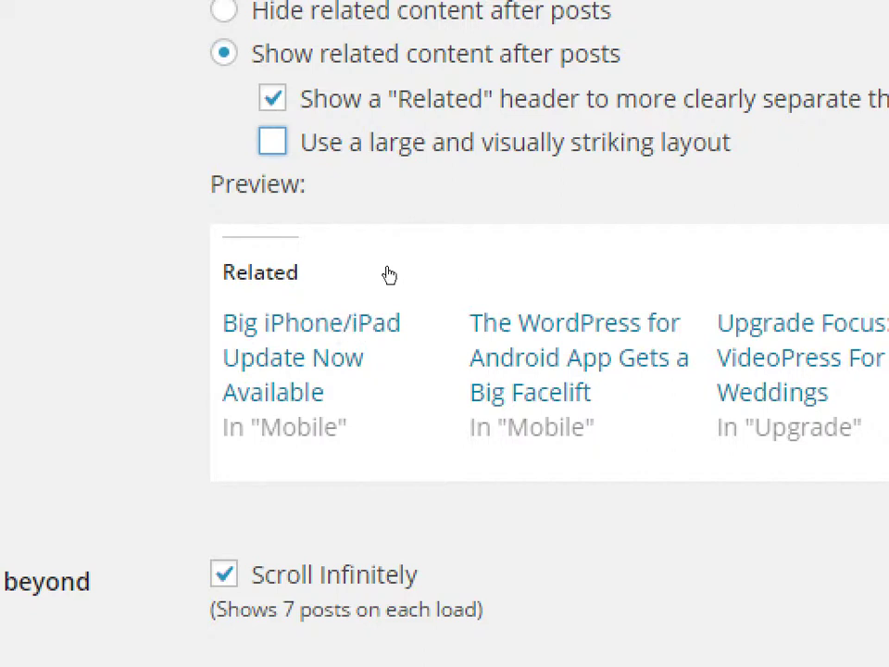
{"action": "left_click", "coordinate": [272, 140]}
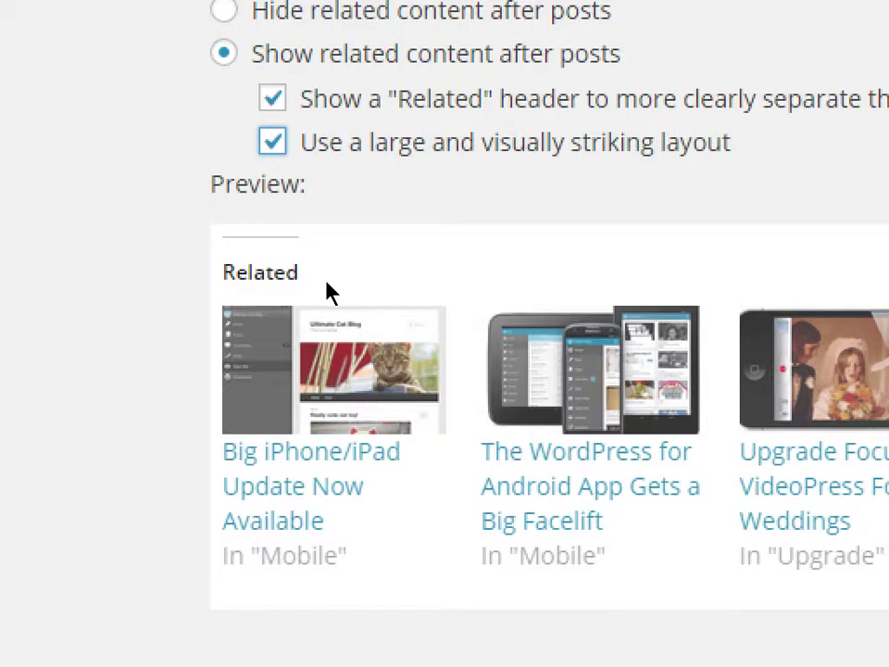
{"action": "key", "text": "super+minus"}
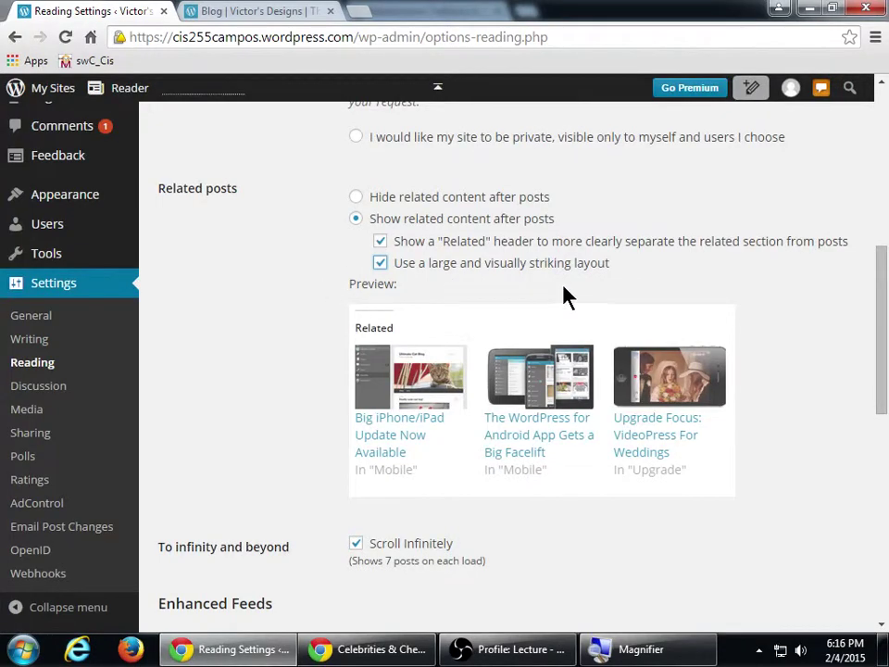
Examine the "To infinity and beyond" option and the "Blog pages show at most" limit in the Reading Settings
{"action": "mouse_move", "coordinate": [881, 283]}
{"action": "left_mouse_down"}
{"action": "mouse_move", "coordinate": [881, 387]}
{"action": "mouse_move", "coordinate": [879, 183]}
{"action": "mouse_move", "coordinate": [881, 296]}
{"action": "left_mouse_up"}
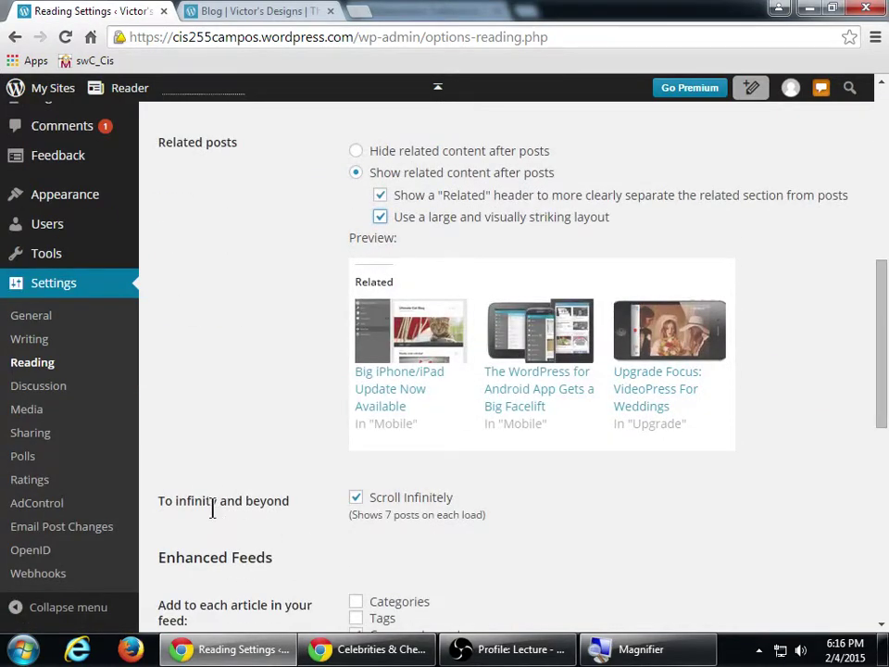
{"action": "left_click_drag", "start_coordinate": [176, 501], "coordinate": [258, 501]}
{"action": "left_click", "coordinate": [272, 501]}
{"action": "scroll", "coordinate": [272, 510], "scroll_direction": "up", "scroll_amount": 5}
{"action": "scroll", "coordinate": [274, 510], "scroll_direction": "up", "scroll_amount": 2}
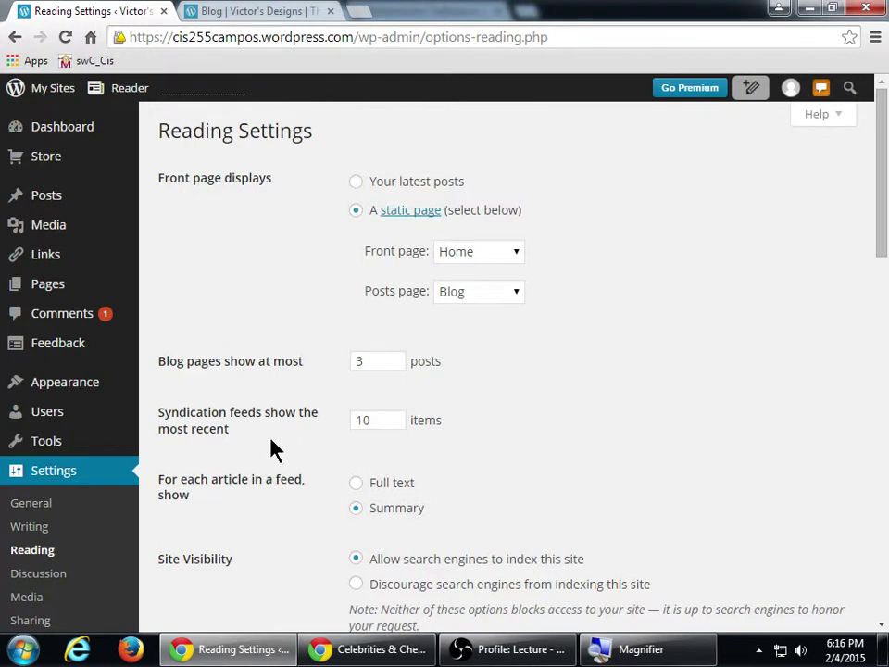
{"action": "left_click_drag", "start_coordinate": [188, 365], "coordinate": [278, 365]}
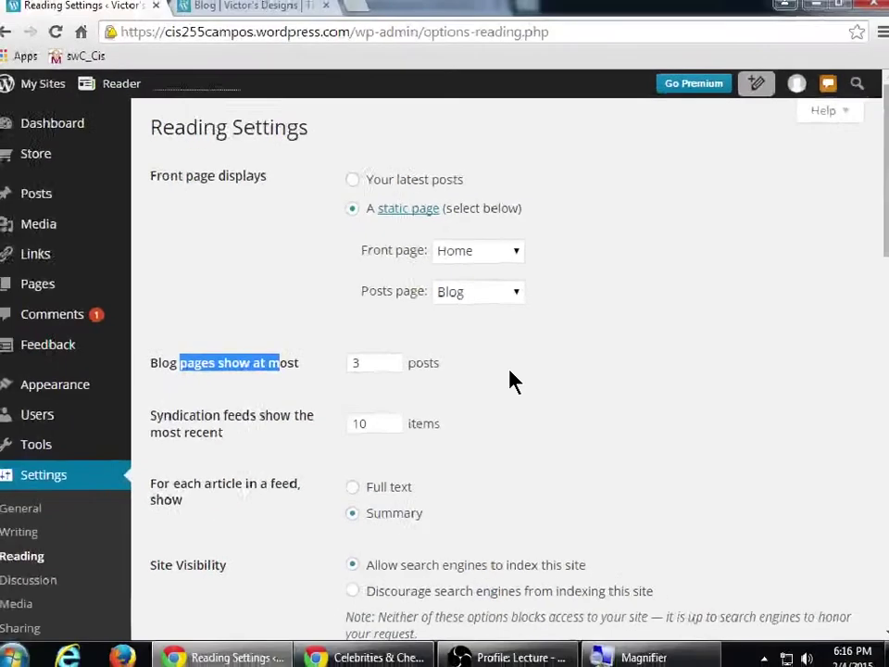
Switch to the vmcampos blog's post list and go through its older posts to page 3 to examine the pagination
{"action": "left_click", "coordinate": [367, 648]}
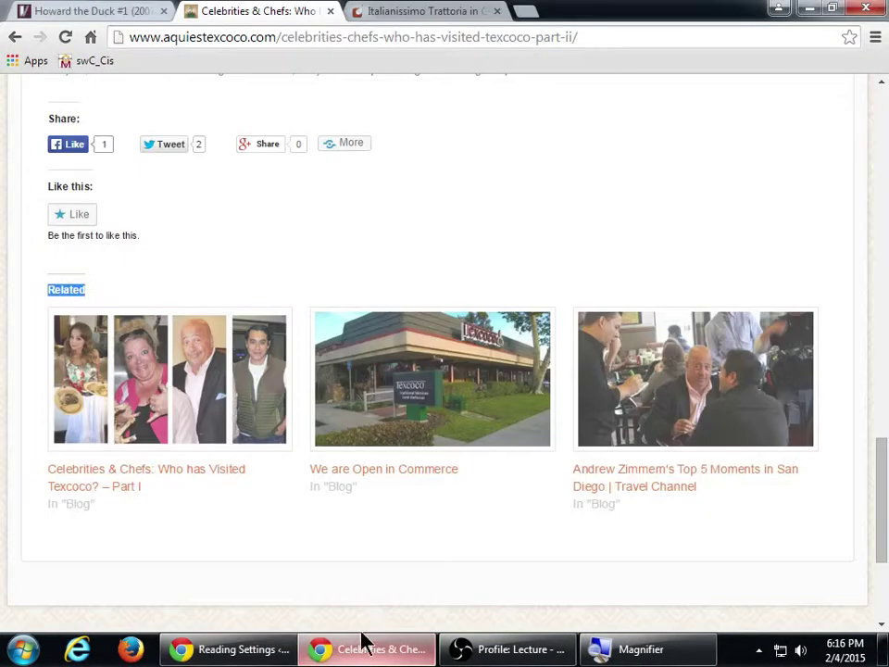
{"action": "left_click", "coordinate": [93, 10]}
{"action": "scroll", "coordinate": [301, 372], "scroll_direction": "up", "scroll_amount": 10}
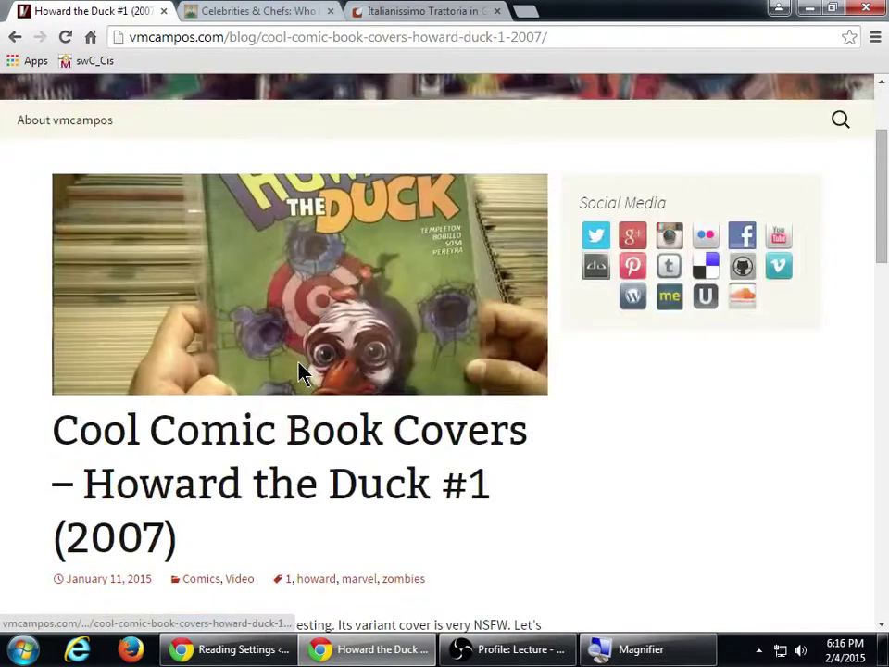
{"action": "scroll", "coordinate": [297, 363], "scroll_direction": "down", "scroll_amount": 3}
{"action": "left_click", "coordinate": [14, 39]}
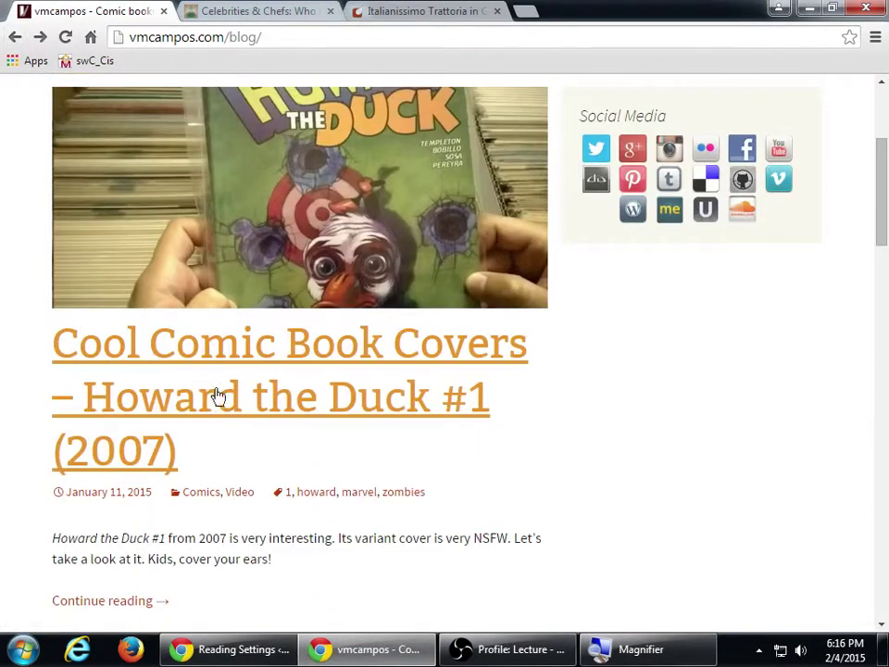
{"action": "scroll", "coordinate": [264, 440], "scroll_direction": "up", "scroll_amount": 3}
{"action": "scroll", "coordinate": [264, 441], "scroll_direction": "down", "scroll_amount": 6}
{"action": "scroll", "coordinate": [264, 440], "scroll_direction": "down", "scroll_amount": 10}
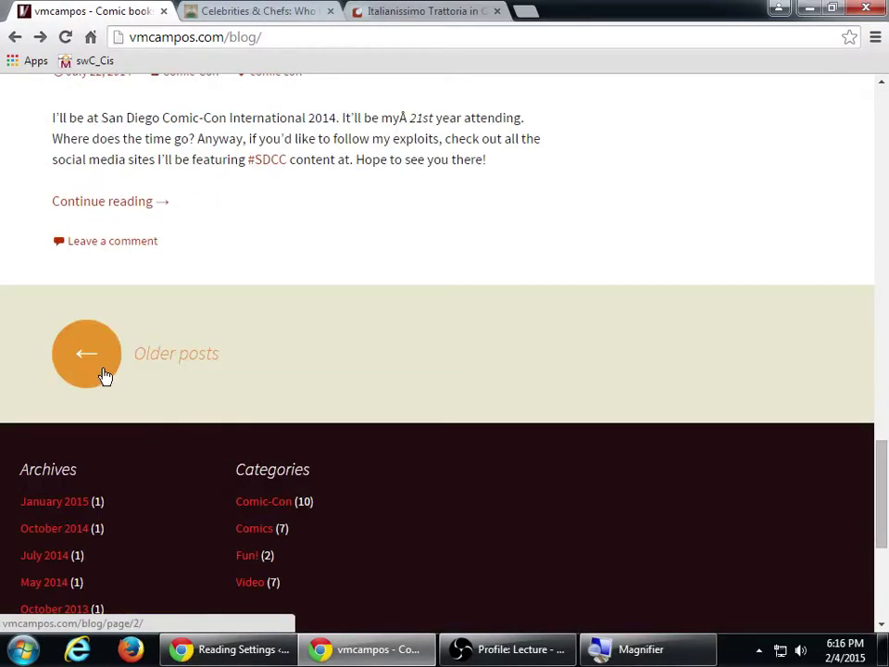
{"action": "left_click", "coordinate": [105, 375]}
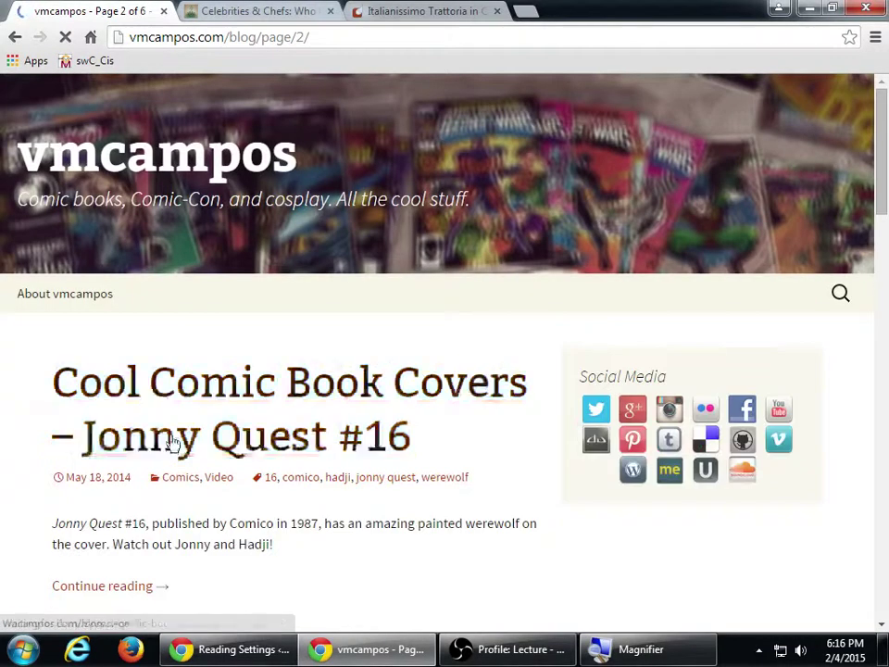
{"action": "scroll", "coordinate": [211, 470], "scroll_direction": "down", "scroll_amount": 3}
{"action": "scroll", "coordinate": [211, 468], "scroll_direction": "down", "scroll_amount": 12}
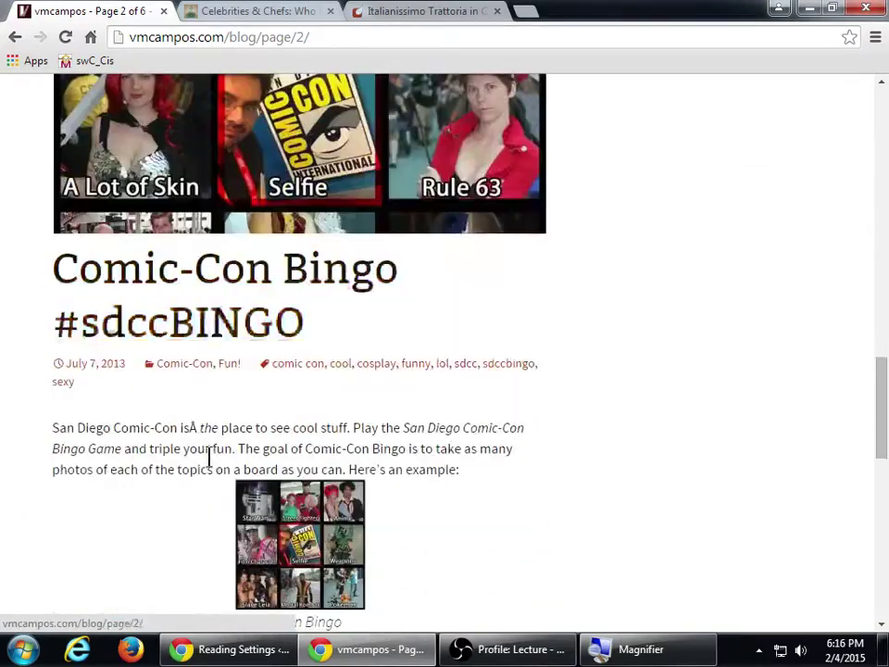
{"action": "scroll", "coordinate": [211, 463], "scroll_direction": "down", "scroll_amount": 5}
{"action": "left_click", "coordinate": [89, 355]}
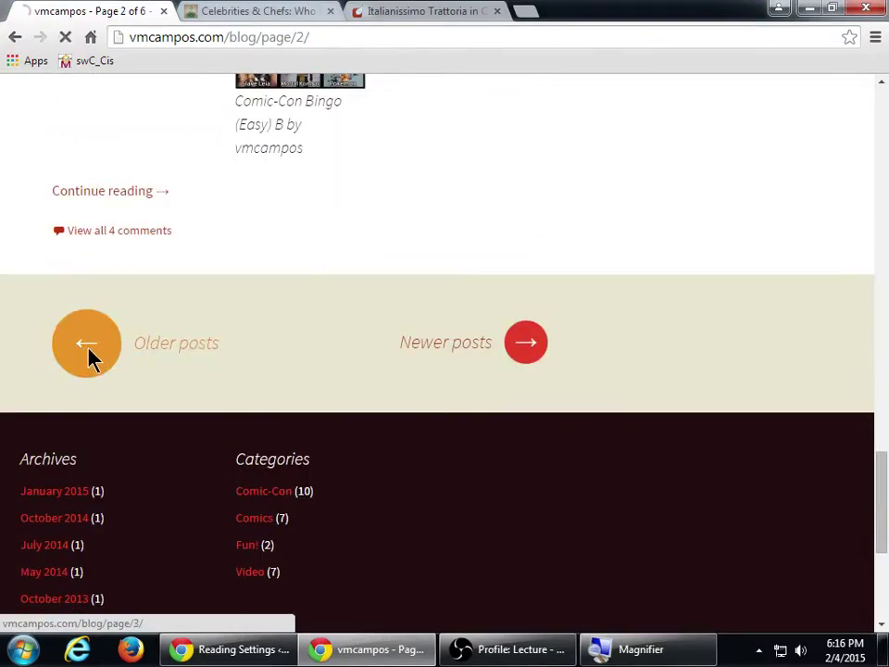
Try to open tumblr.com/vmcampos in a new browser tab
{"action": "left_click", "coordinate": [530, 13]}
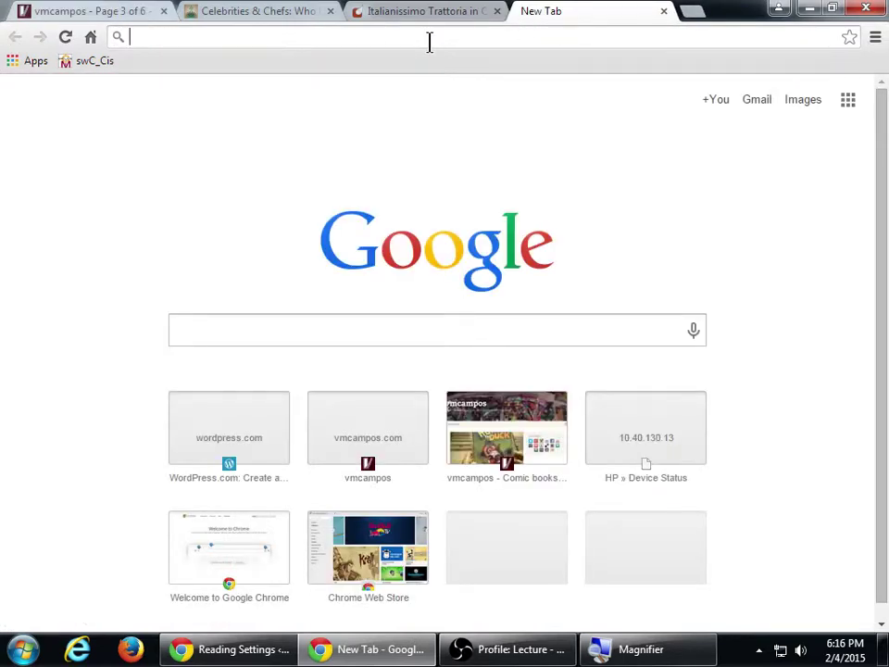
{"action": "type", "text": "tubmr"}
{"action": "key", "text": "BackSpace"}
{"action": "type", "text": "m"}
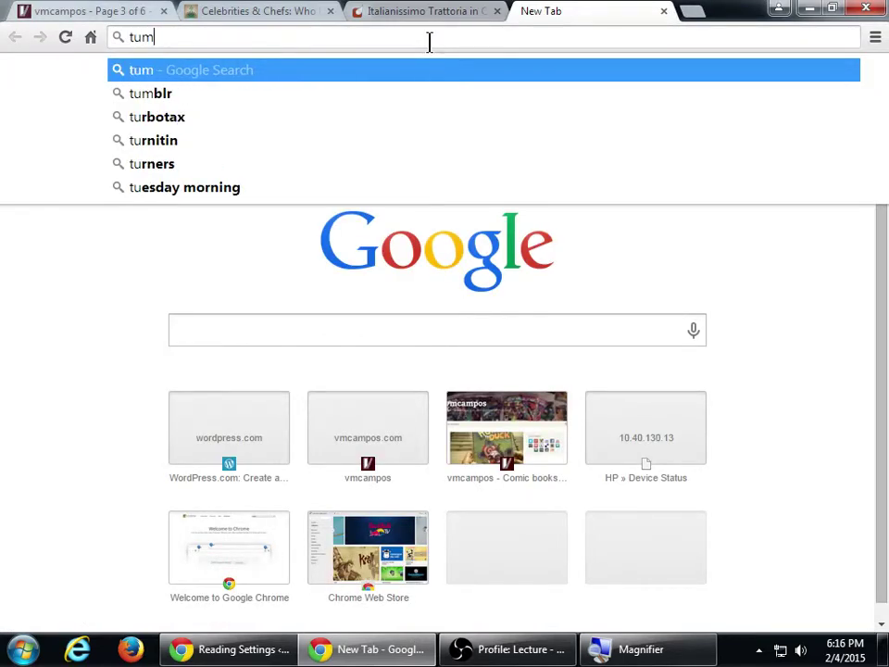
{"action": "type", "text": "blr.com/vmcampos"}
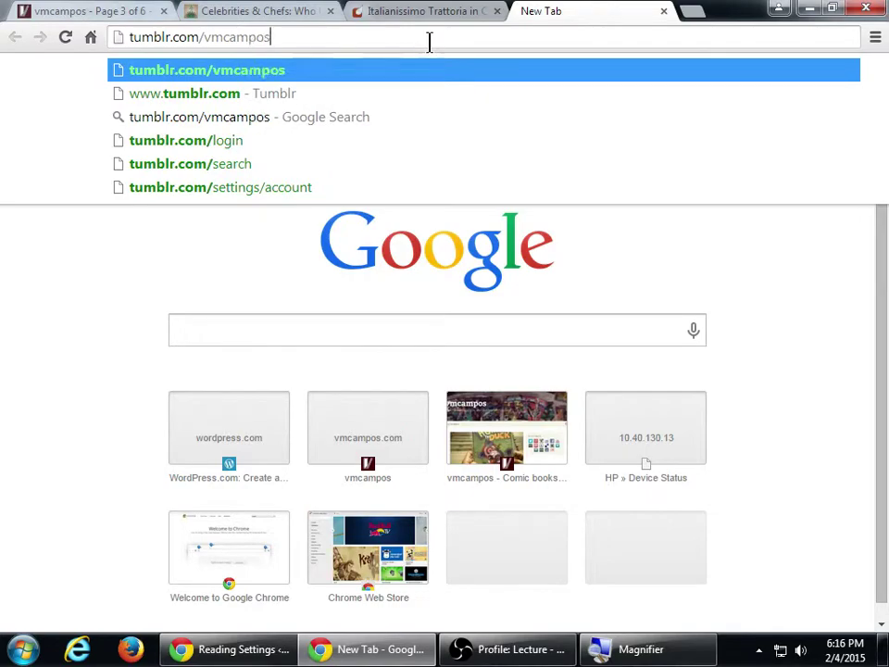
{"action": "key", "text": "Return"}
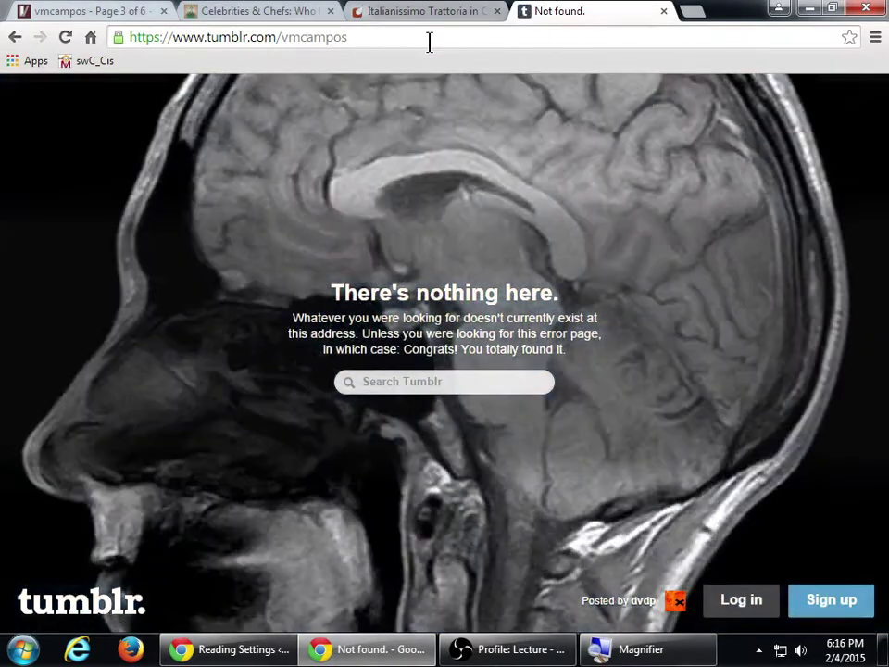
Open the Tumblr blog at vmcampos.tumblr.com
{"action": "left_click", "coordinate": [429, 41]}
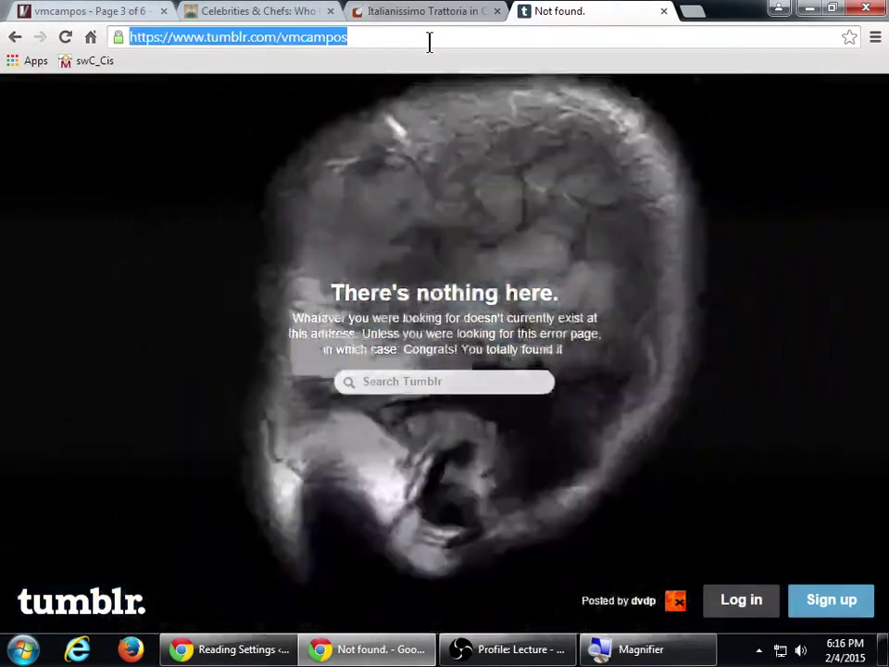
{"action": "type", "text": "vmcampos.tubmrl"}
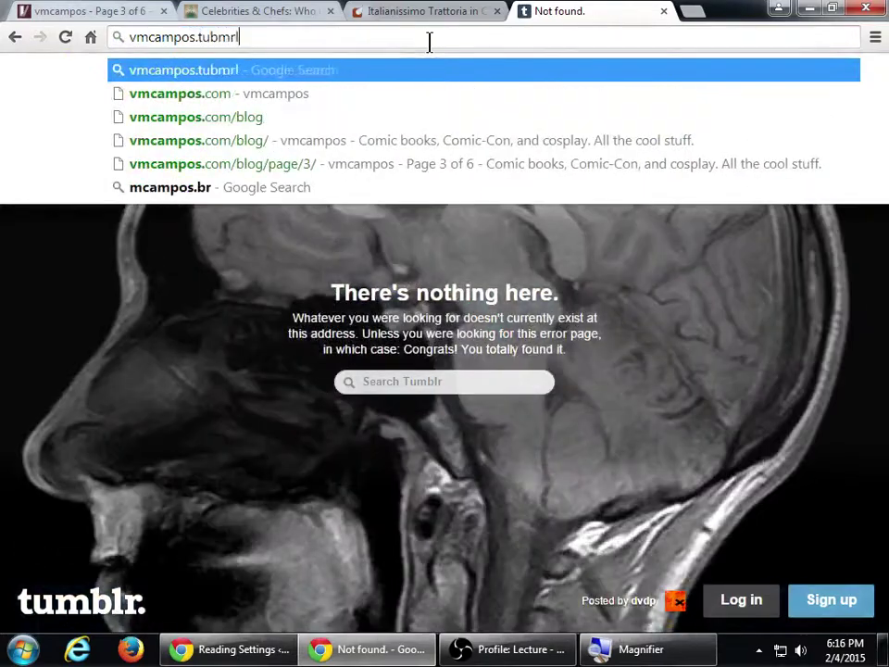
{"action": "key", "text": "BackSpace"}
{"action": "key", "text": "BackSpace"}
{"action": "key", "text": "BackSpace"}
{"action": "key", "text": "BackSpace"}
{"action": "type", "text": "mblr"}
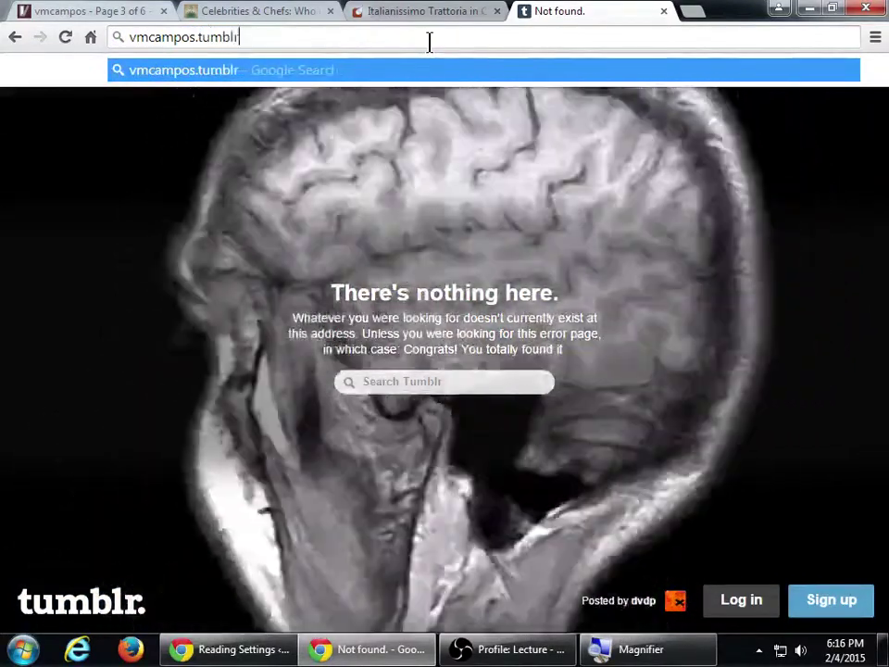
{"action": "type", "text": ".com"}
{"action": "key", "text": "Return"}
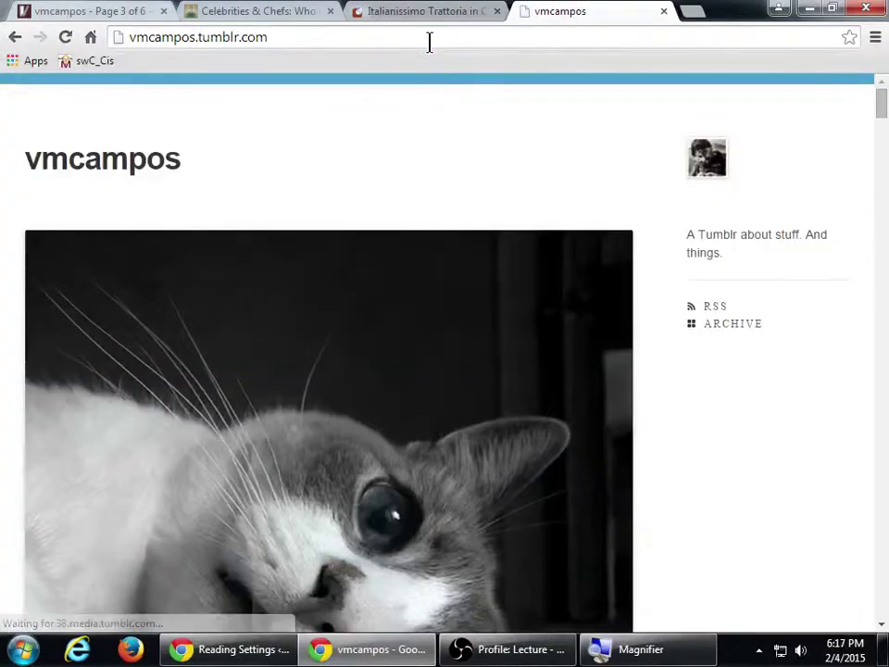
Examine how the Tumblr blog loads its posts continuously and compare it with the Scroll Infinitely option in the Reading Settings
{"action": "scroll", "coordinate": [730, 311], "scroll_direction": "down", "scroll_amount": 3}
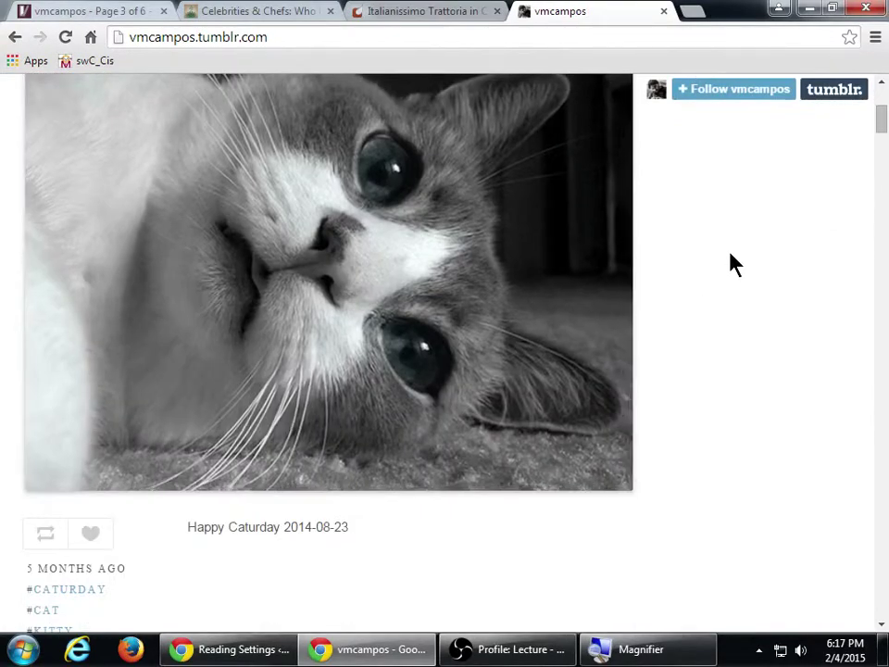
{"action": "scroll", "coordinate": [731, 265], "scroll_direction": "down", "scroll_amount": 10}
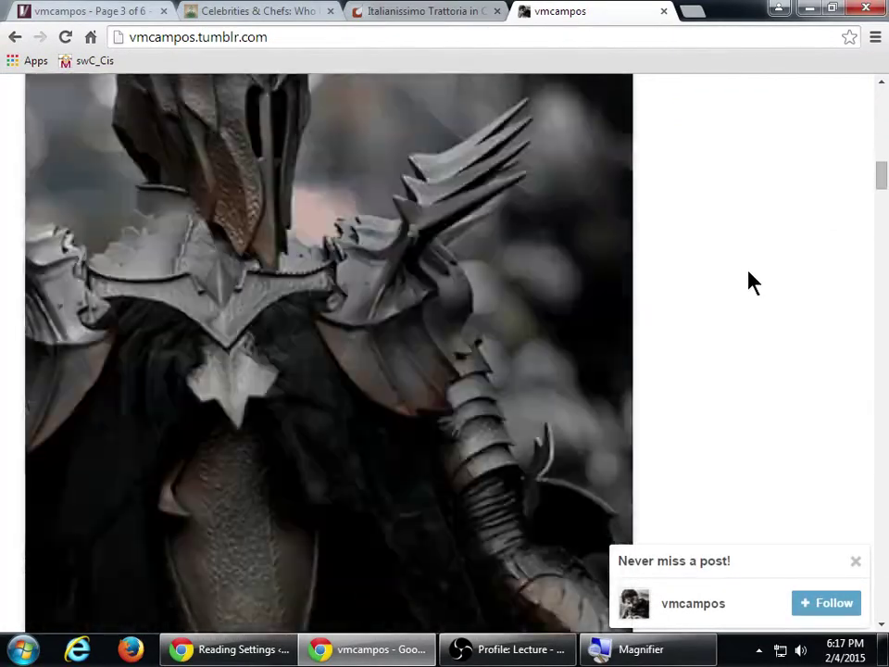
{"action": "scroll", "coordinate": [750, 276], "scroll_direction": "down", "scroll_amount": 12}
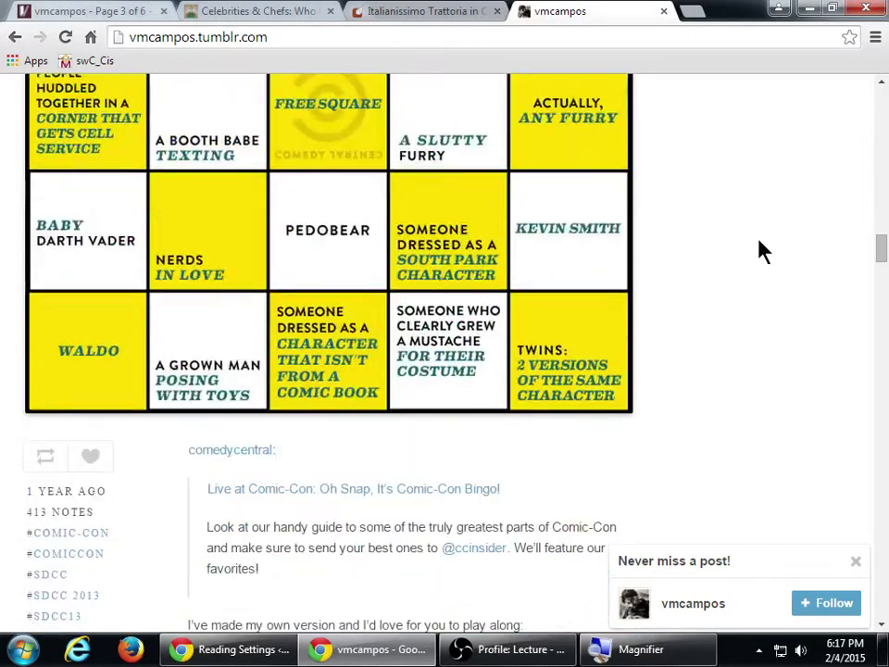
{"action": "scroll", "coordinate": [755, 250], "scroll_direction": "down", "scroll_amount": 15}
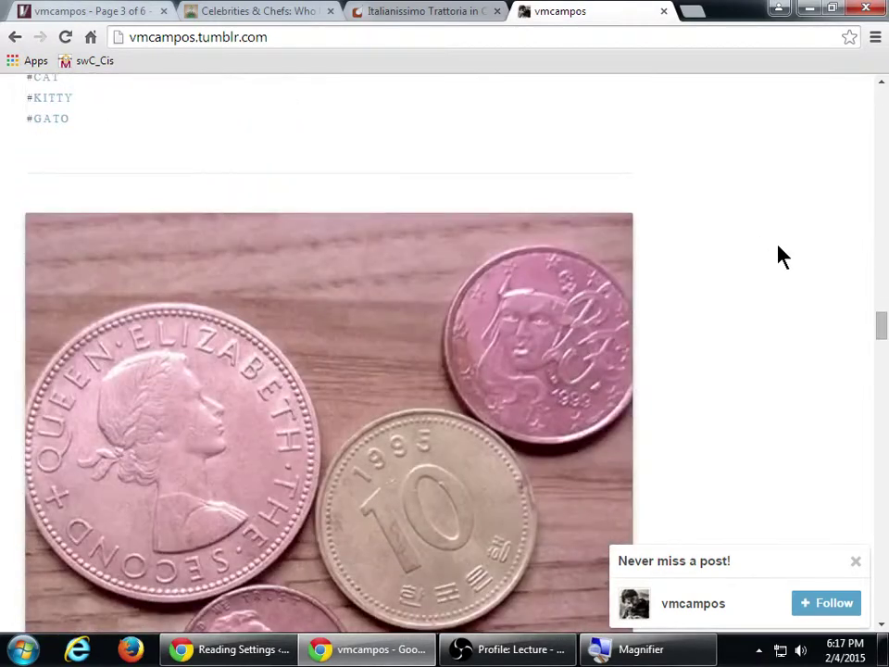
{"action": "scroll", "coordinate": [781, 257], "scroll_direction": "down", "scroll_amount": 12}
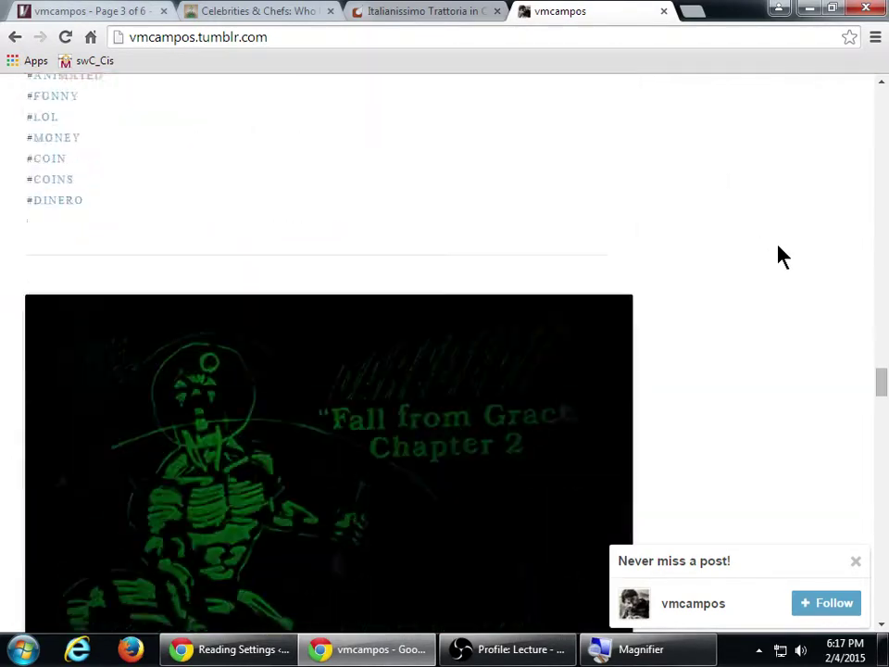
{"action": "scroll", "coordinate": [780, 257], "scroll_direction": "down", "scroll_amount": 4}
{"action": "scroll", "coordinate": [781, 256], "scroll_direction": "down", "scroll_amount": 12}
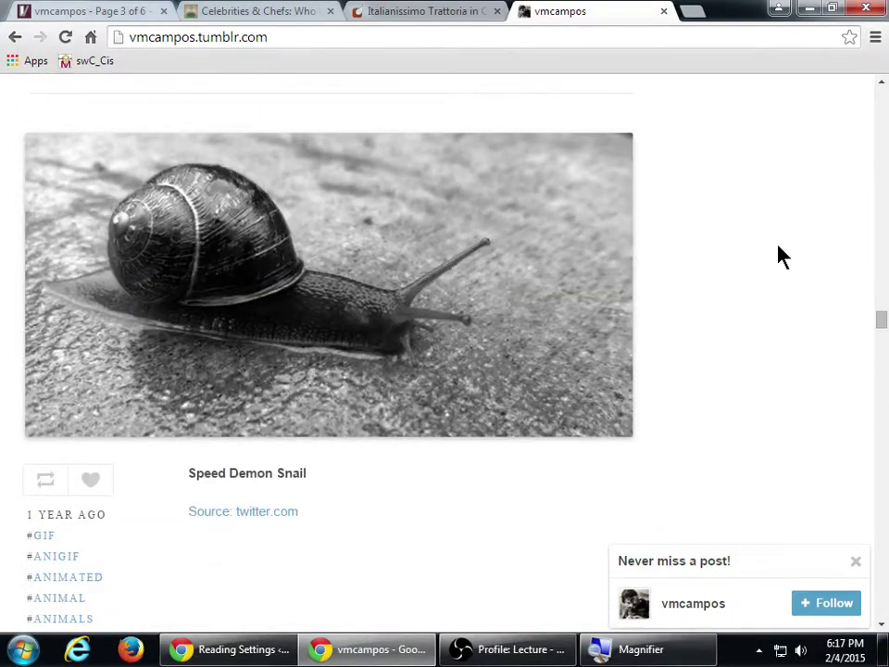
{"action": "key", "text": "alt+Tab"}
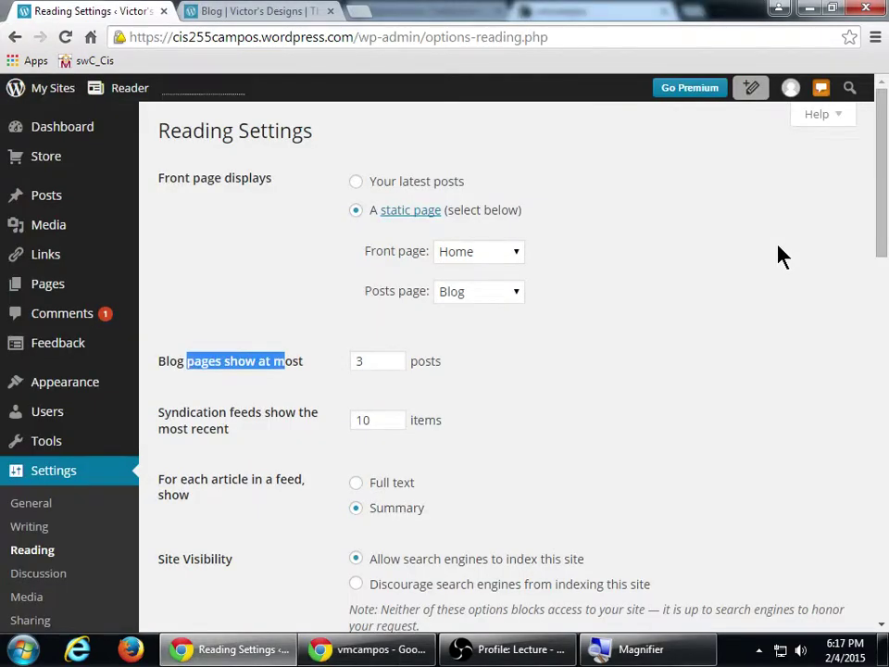
{"action": "scroll", "coordinate": [745, 267], "scroll_direction": "down", "scroll_amount": 10}
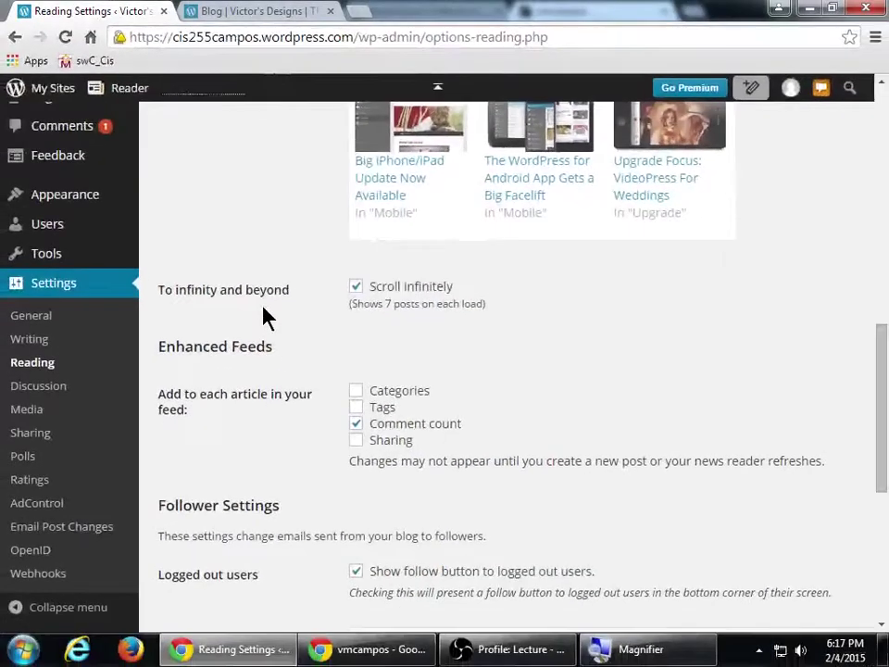
{"action": "key", "text": "alt+Tab"}
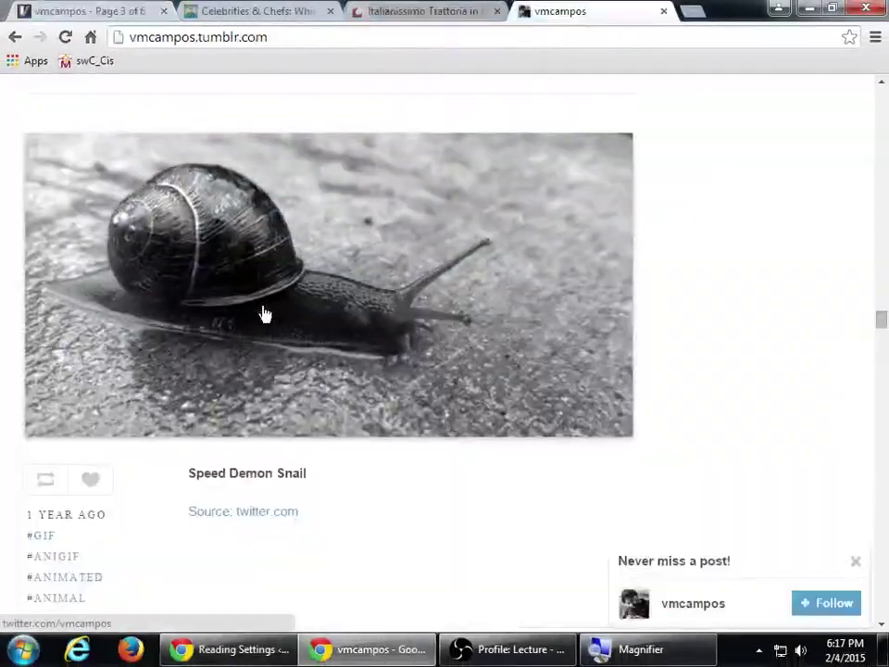
Switch to page 3 of the vmcampos blog and examine its Older posts and Newer posts links
{"action": "left_click", "coordinate": [148, 13]}
{"action": "scroll", "coordinate": [235, 241], "scroll_direction": "down", "scroll_amount": 15}
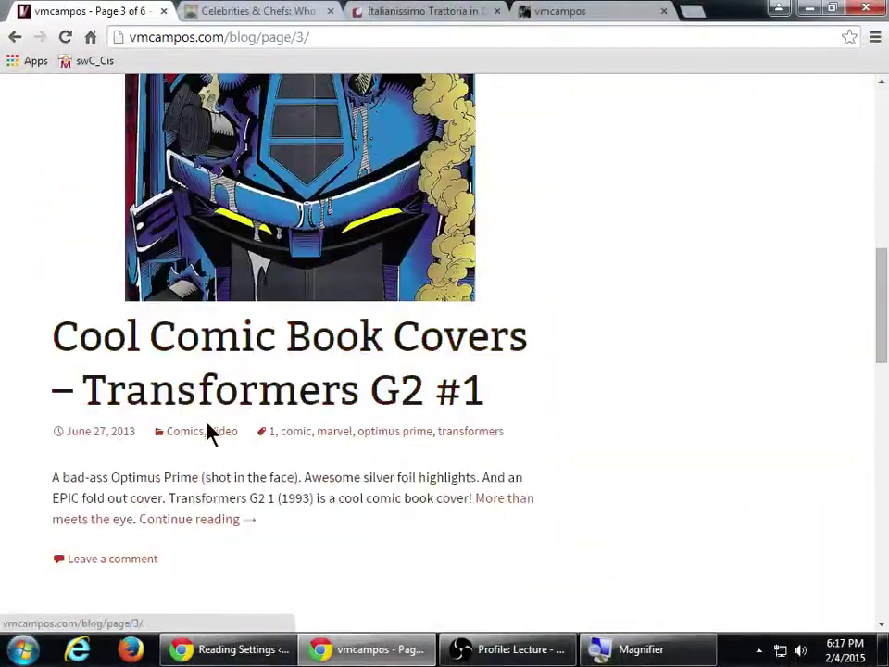
{"action": "scroll", "coordinate": [205, 443], "scroll_direction": "down", "scroll_amount": 6}
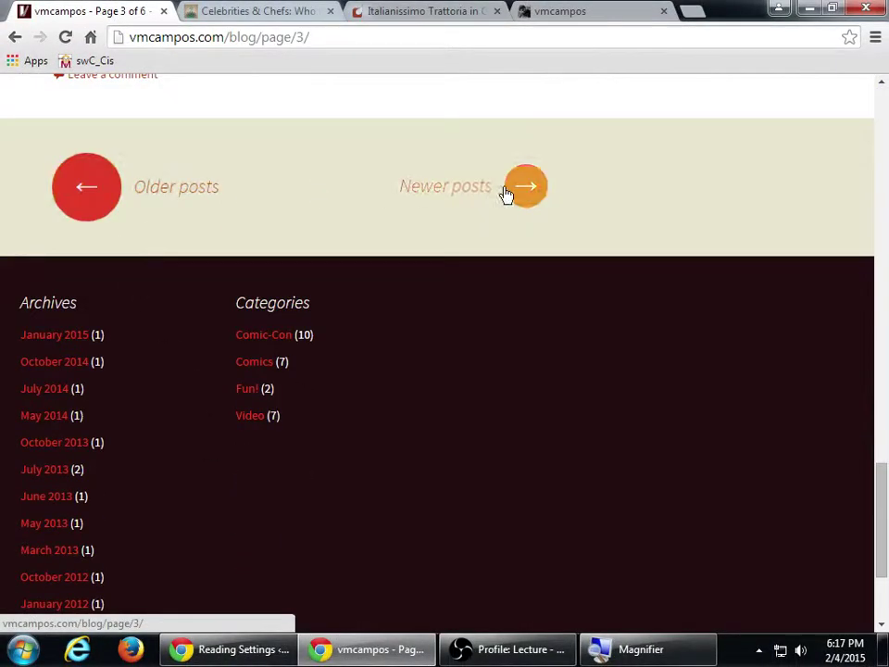
Return to the Tumblr blog and go through its posts to the page footer to examine the continuous loading
{"action": "left_click", "coordinate": [589, 13]}
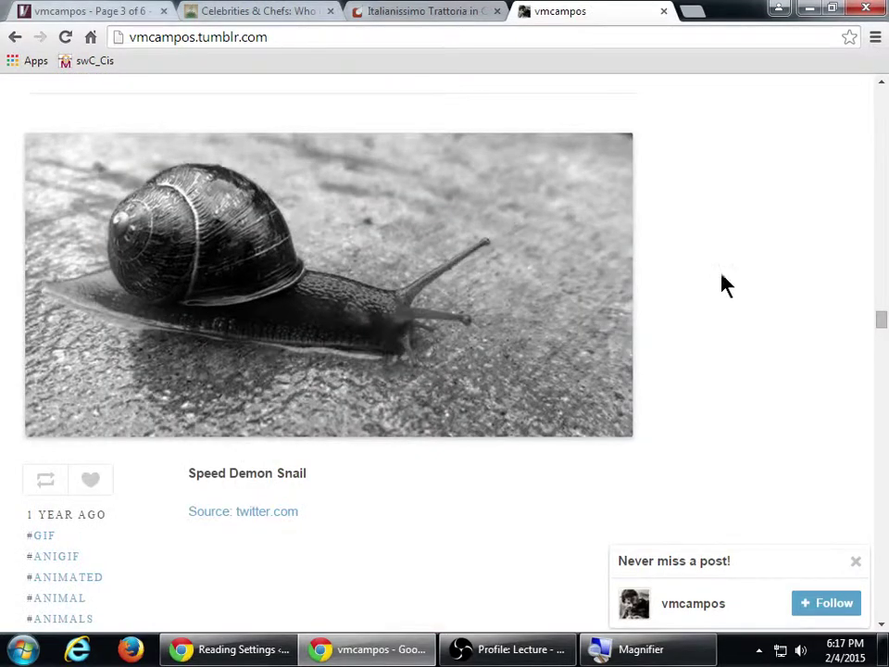
{"action": "scroll", "coordinate": [731, 289], "scroll_direction": "down", "scroll_amount": 5}
{"action": "scroll", "coordinate": [738, 295], "scroll_direction": "down", "scroll_amount": 5}
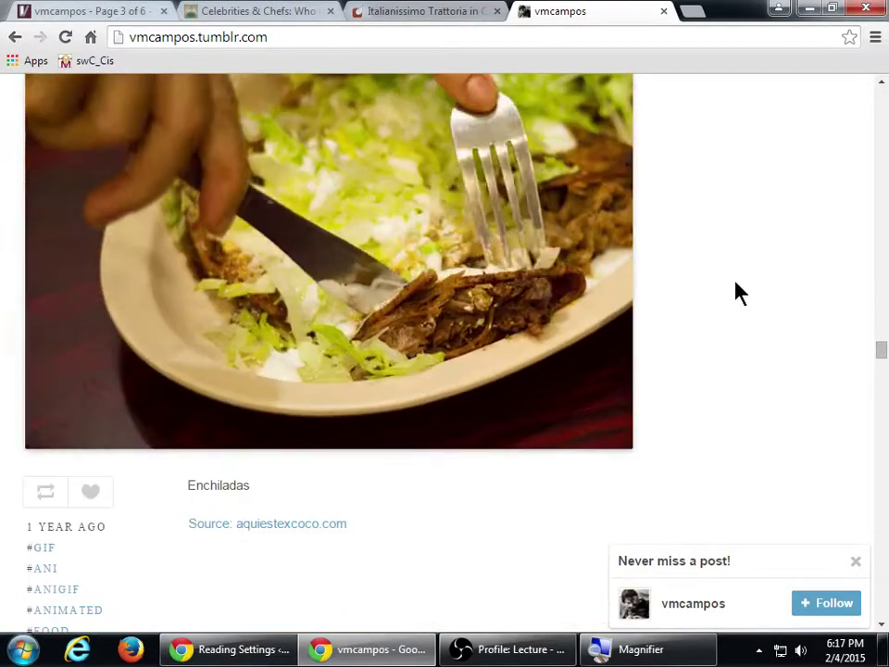
{"action": "scroll", "coordinate": [738, 294], "scroll_direction": "down", "scroll_amount": 2}
{"action": "scroll", "coordinate": [738, 294], "scroll_direction": "down", "scroll_amount": 15}
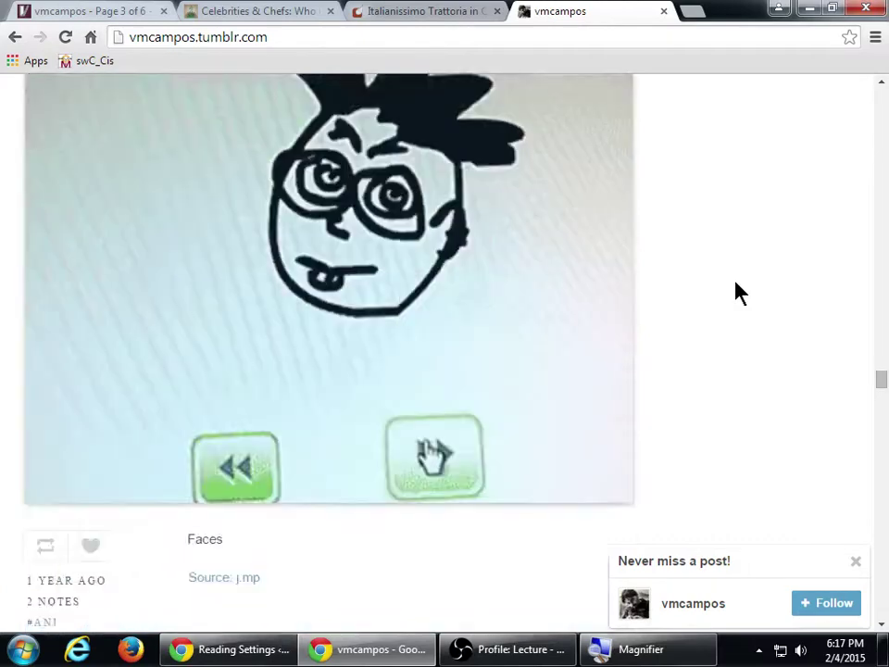
{"action": "scroll", "coordinate": [738, 294], "scroll_direction": "down", "scroll_amount": 13}
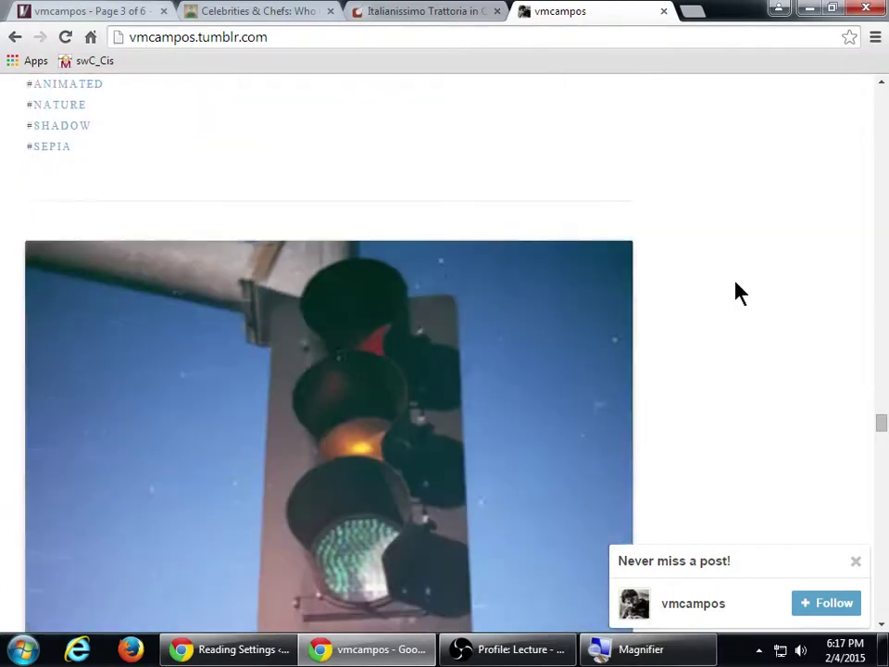
{"action": "scroll", "coordinate": [738, 293], "scroll_direction": "down", "scroll_amount": 12}
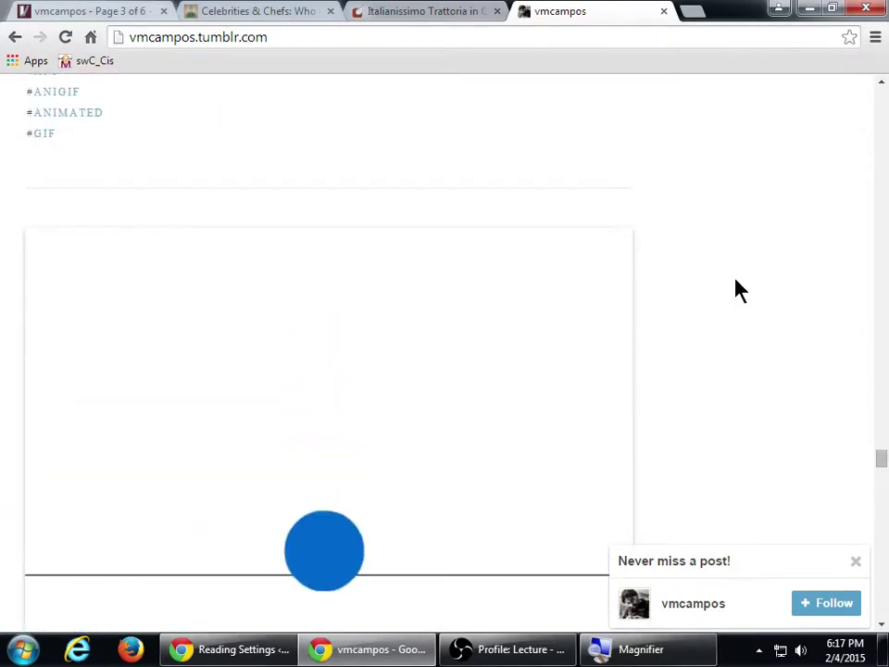
{"action": "scroll", "coordinate": [738, 290], "scroll_direction": "down", "scroll_amount": 8}
{"action": "scroll", "coordinate": [738, 290], "scroll_direction": "up", "scroll_amount": 2}
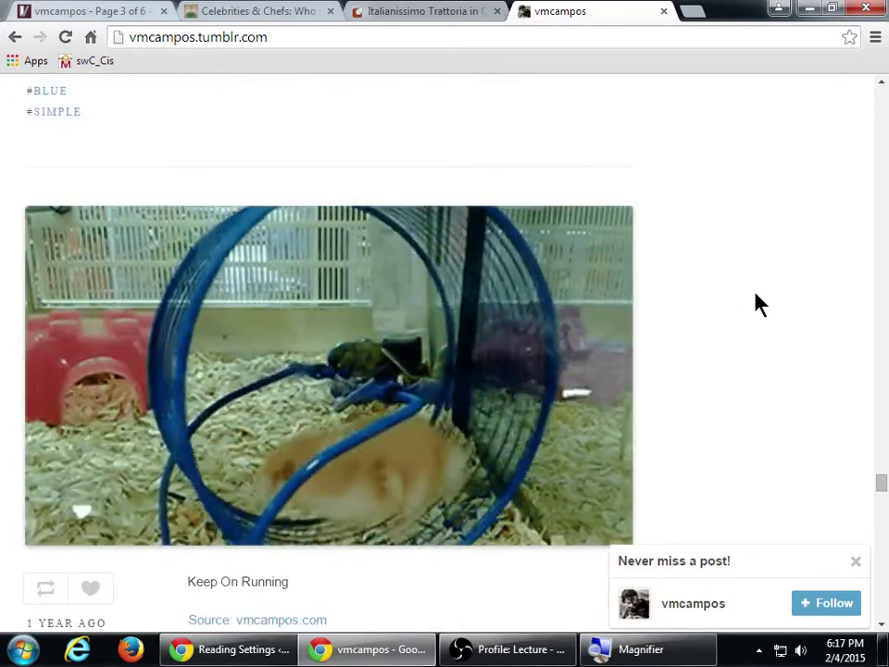
{"action": "scroll", "coordinate": [757, 301], "scroll_direction": "down", "scroll_amount": 9}
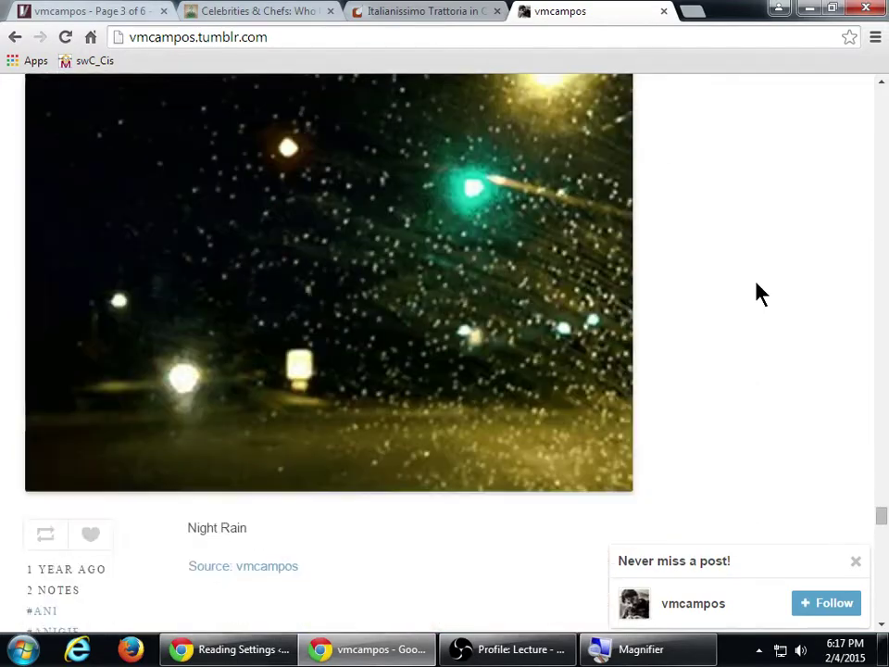
{"action": "scroll", "coordinate": [757, 294], "scroll_direction": "down", "scroll_amount": 15}
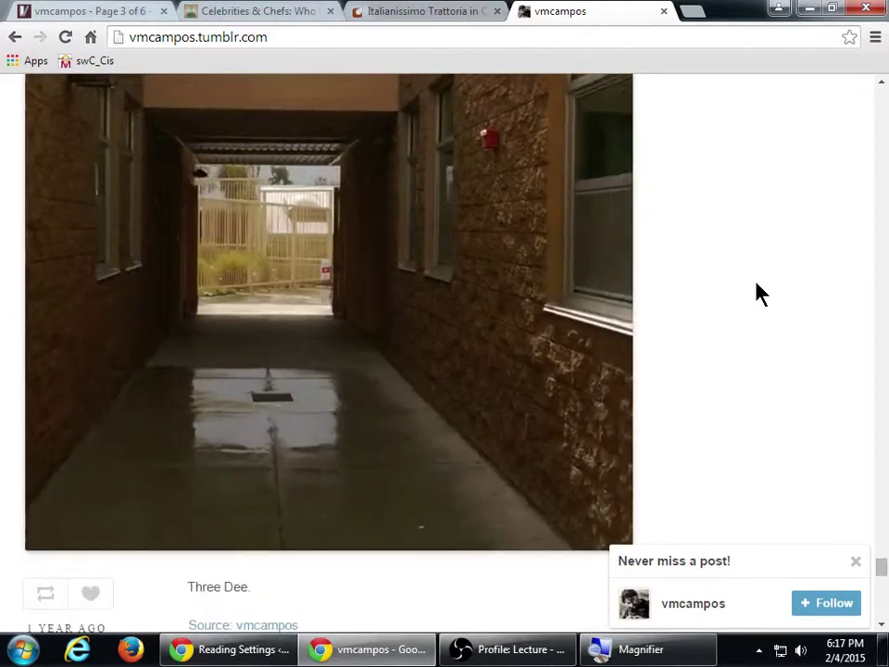
{"action": "scroll", "coordinate": [756, 293], "scroll_direction": "down", "scroll_amount": 6}
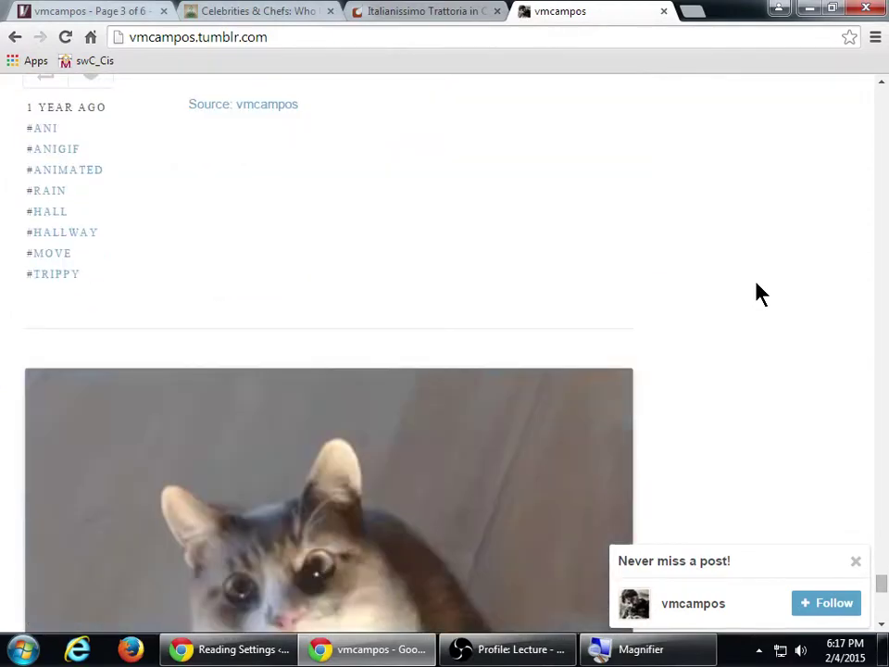
{"action": "scroll", "coordinate": [768, 292], "scroll_direction": "up", "scroll_amount": 3}
{"action": "scroll", "coordinate": [778, 294], "scroll_direction": "down", "scroll_amount": 6}
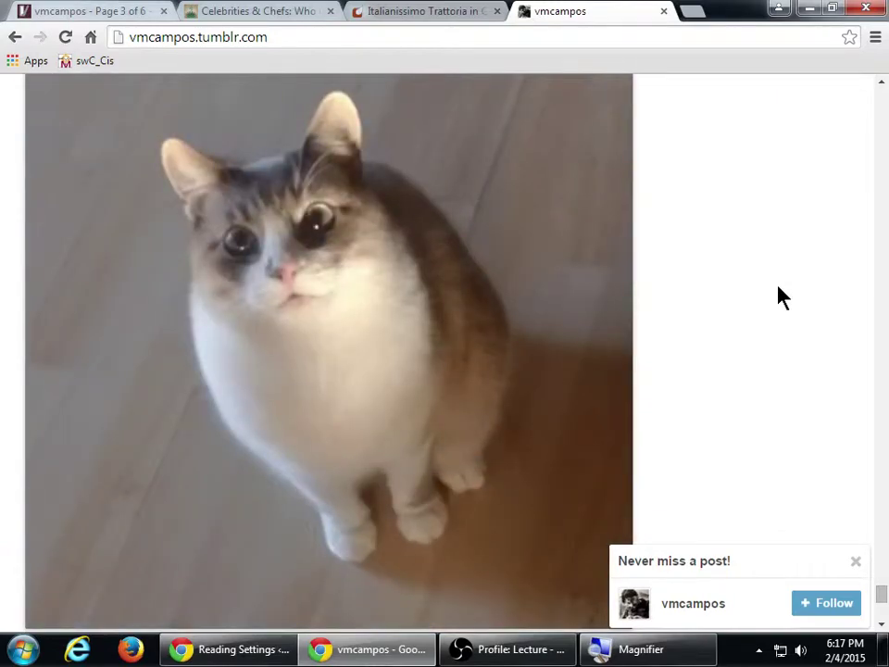
{"action": "scroll", "coordinate": [777, 297], "scroll_direction": "down", "scroll_amount": 5}
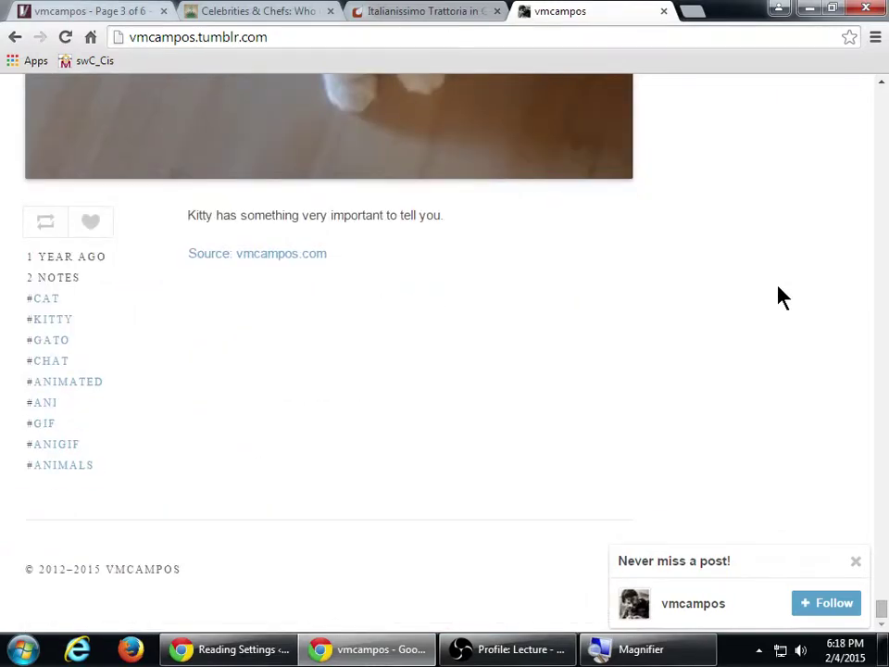
{"action": "scroll", "coordinate": [776, 303], "scroll_direction": "up", "scroll_amount": 3}
{"action": "scroll", "coordinate": [776, 302], "scroll_direction": "up", "scroll_amount": 10}
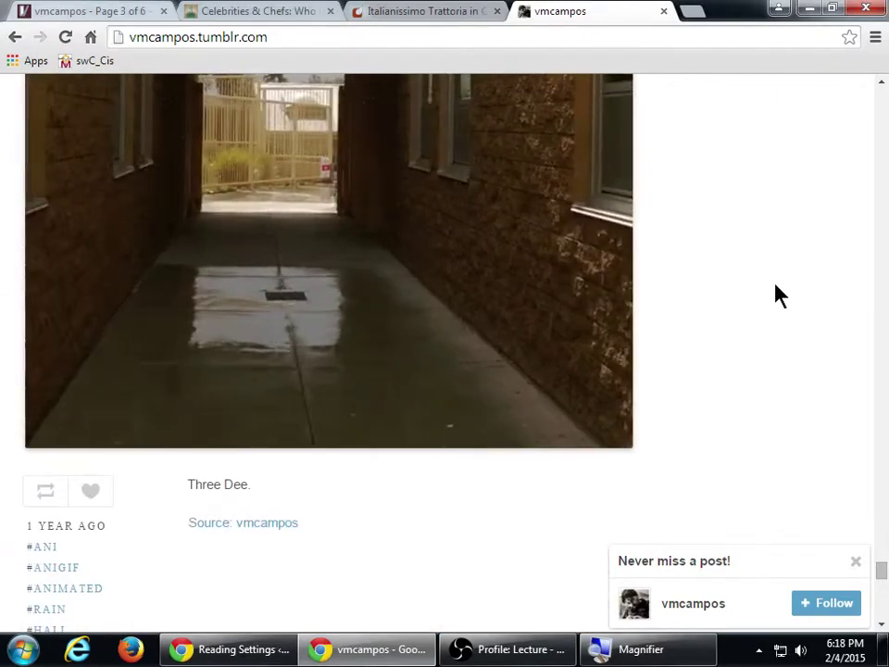
{"action": "scroll", "coordinate": [778, 298], "scroll_direction": "up", "scroll_amount": 2}
Glance at the Reading Settings, then reload the Tumblr blog and view its first posts again through the Ring Wraith post
{"action": "left_click", "coordinate": [808, 8]}
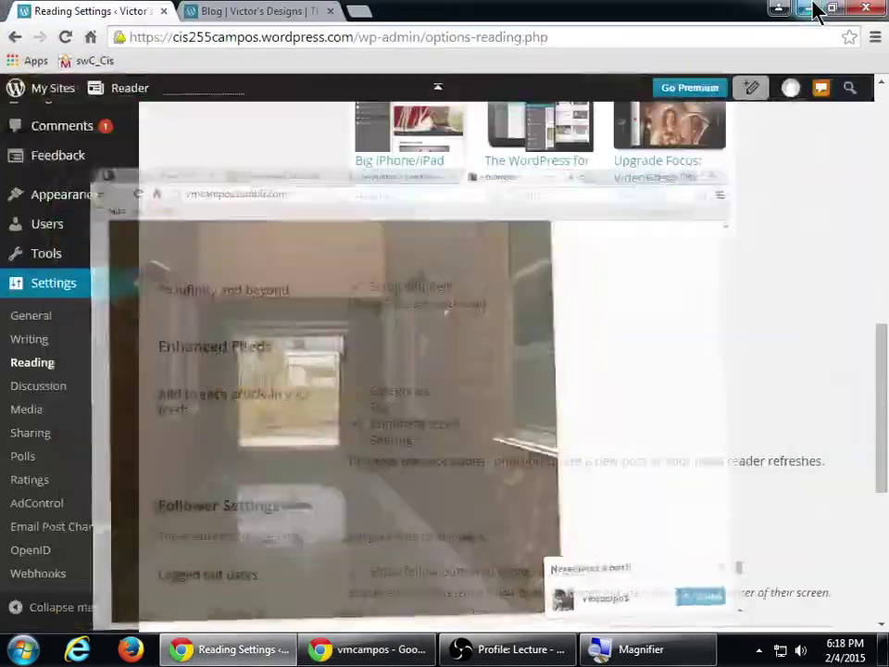
{"action": "left_click", "coordinate": [370, 649]}
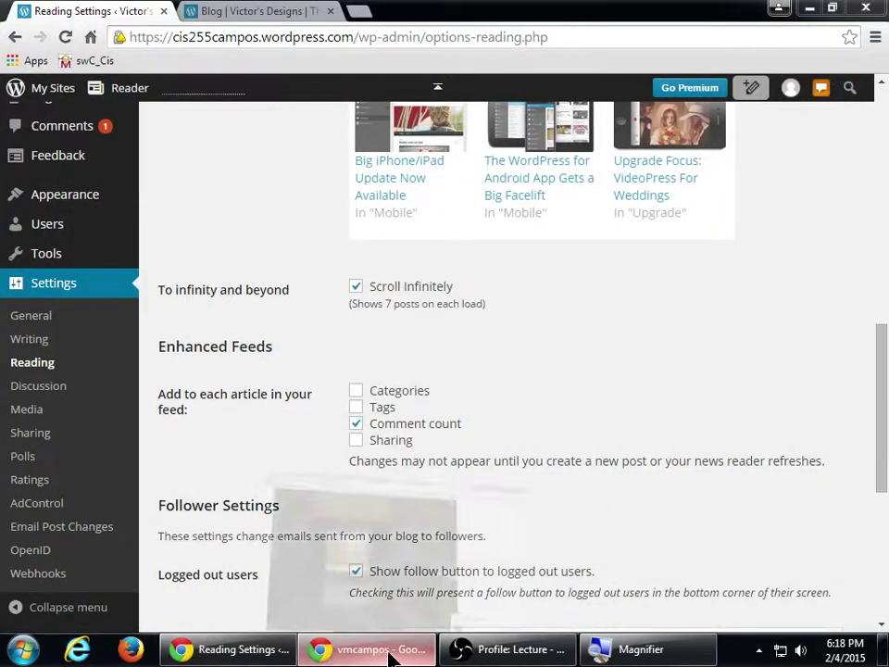
{"action": "scroll", "coordinate": [780, 470], "scroll_direction": "up", "scroll_amount": 3}
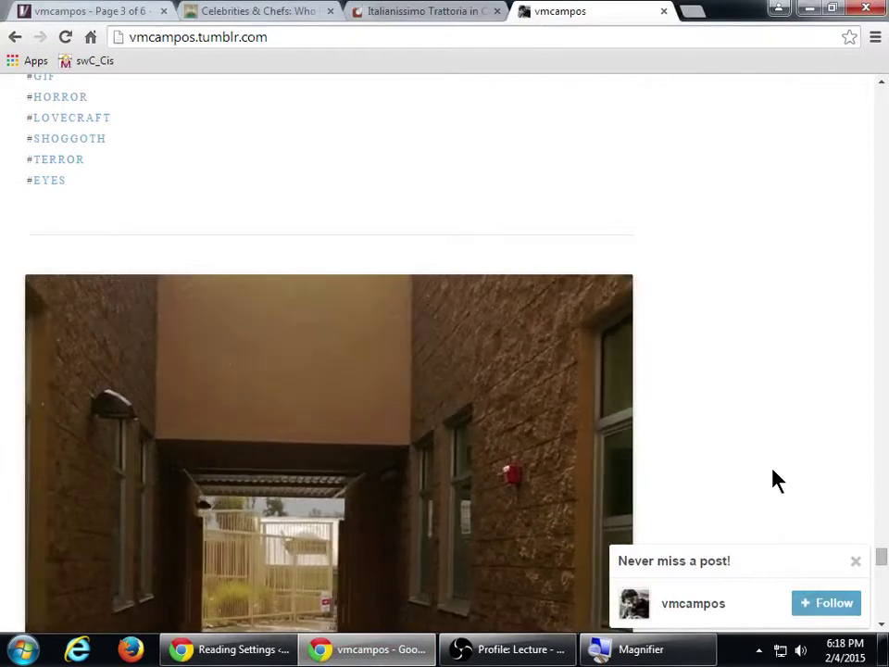
{"action": "scroll", "coordinate": [773, 479], "scroll_direction": "up", "scroll_amount": 10}
{"action": "key", "text": "F5"}
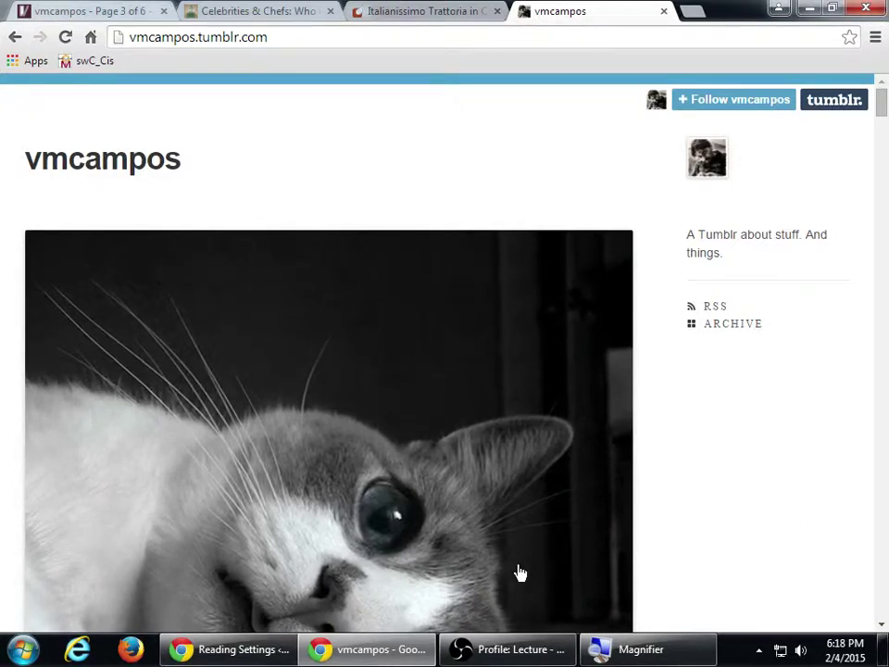
{"action": "scroll", "coordinate": [566, 561], "scroll_direction": "down", "scroll_amount": 12}
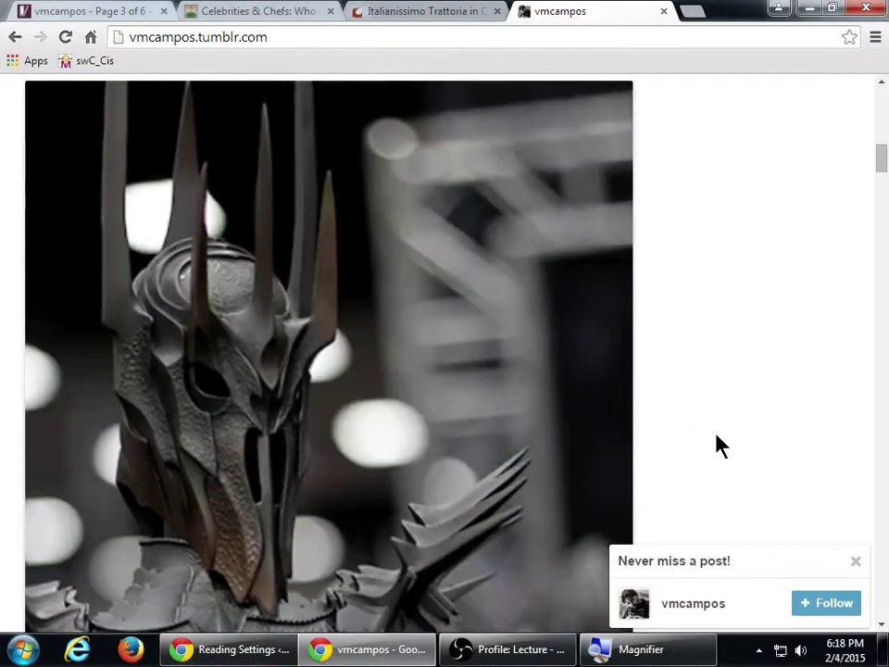
{"action": "scroll", "coordinate": [721, 444], "scroll_direction": "down", "scroll_amount": 3}
{"action": "scroll", "coordinate": [720, 444], "scroll_direction": "down", "scroll_amount": 3}
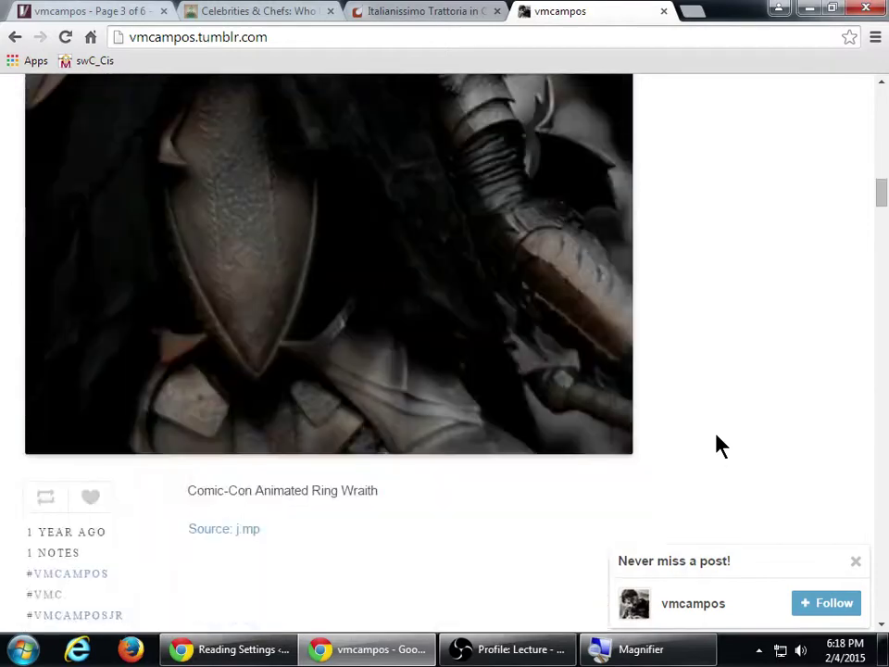
Switch back to the Reading Settings and examine the Scroll Infinitely option at a magnified view
{"action": "left_click", "coordinate": [385, 653]}
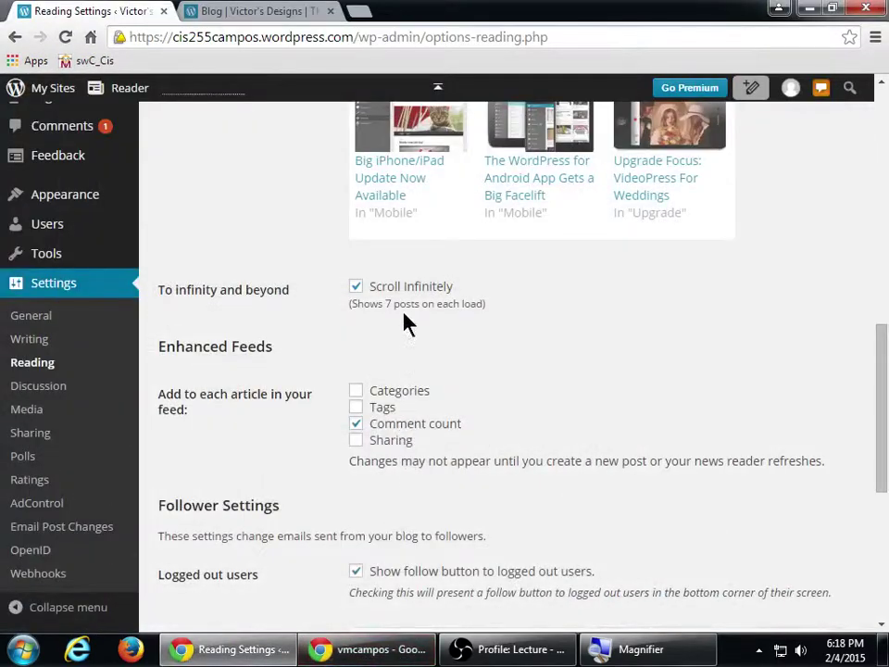
{"action": "key", "text": "super+plus"}
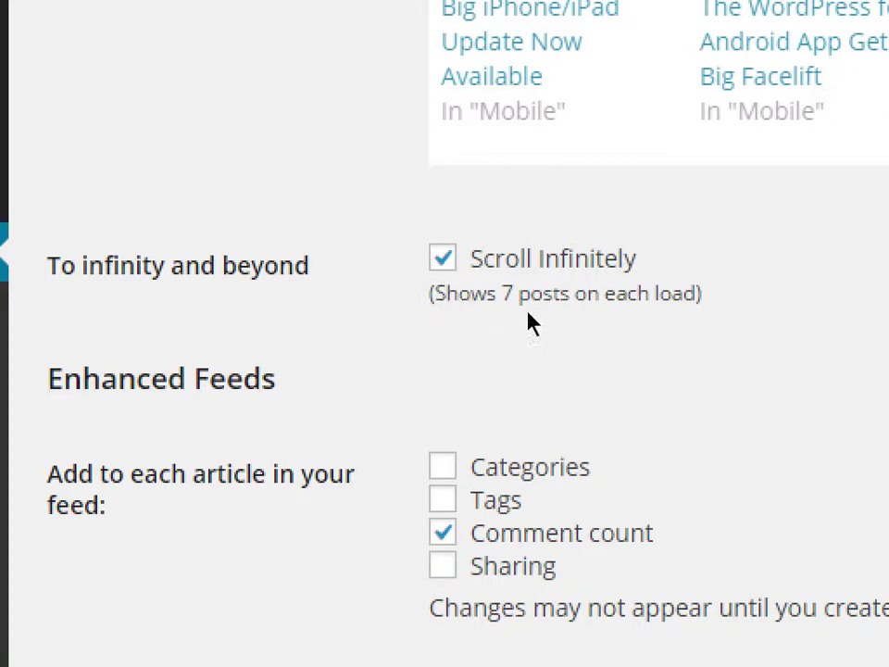
{"action": "key", "text": "super+minus"}
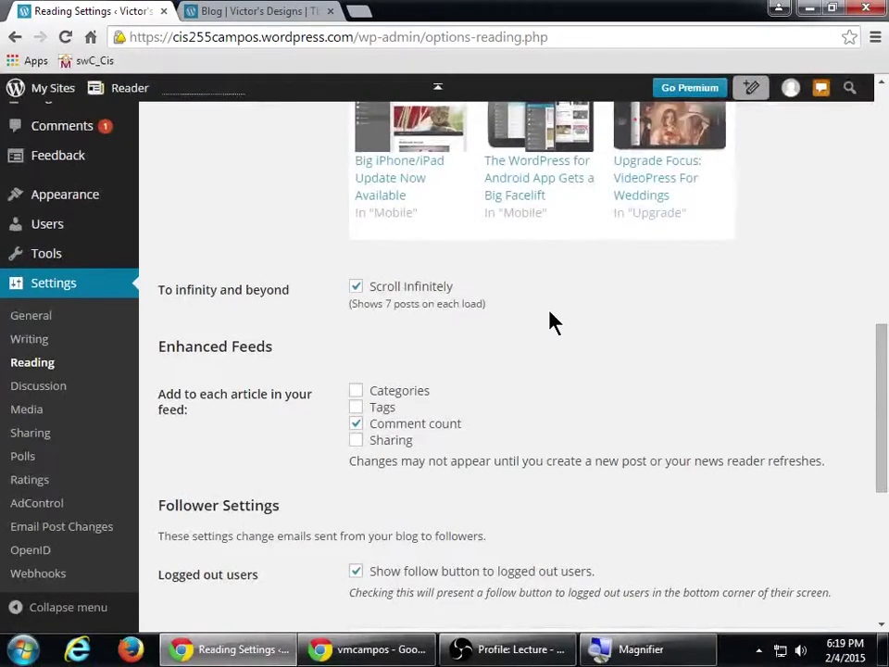
Examine the Enhanced Feeds options and the Follower Settings, including the blog and comment follow email texts
{"action": "scroll", "coordinate": [553, 319], "scroll_direction": "down", "scroll_amount": 2}
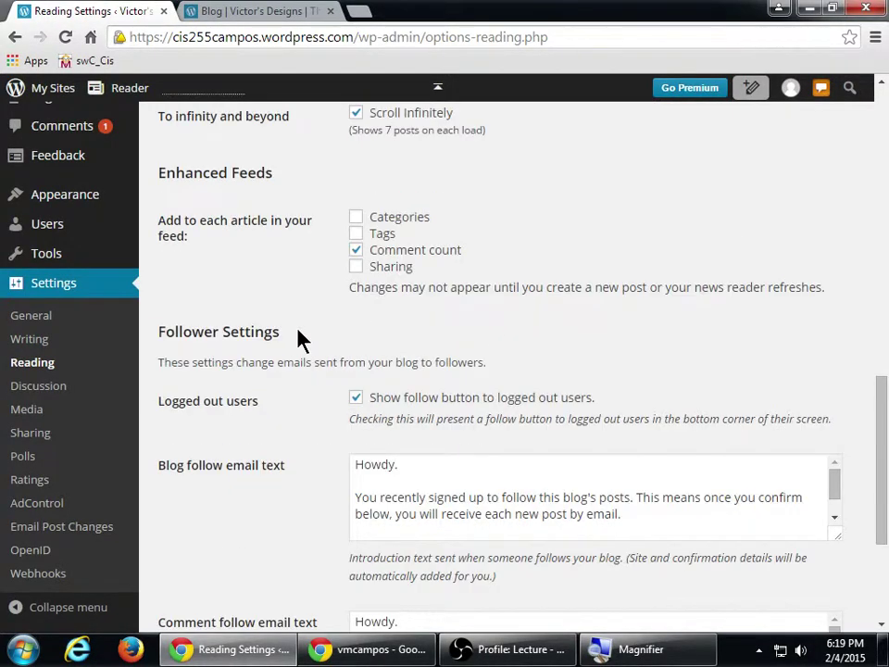
{"action": "key", "text": "super+plus"}
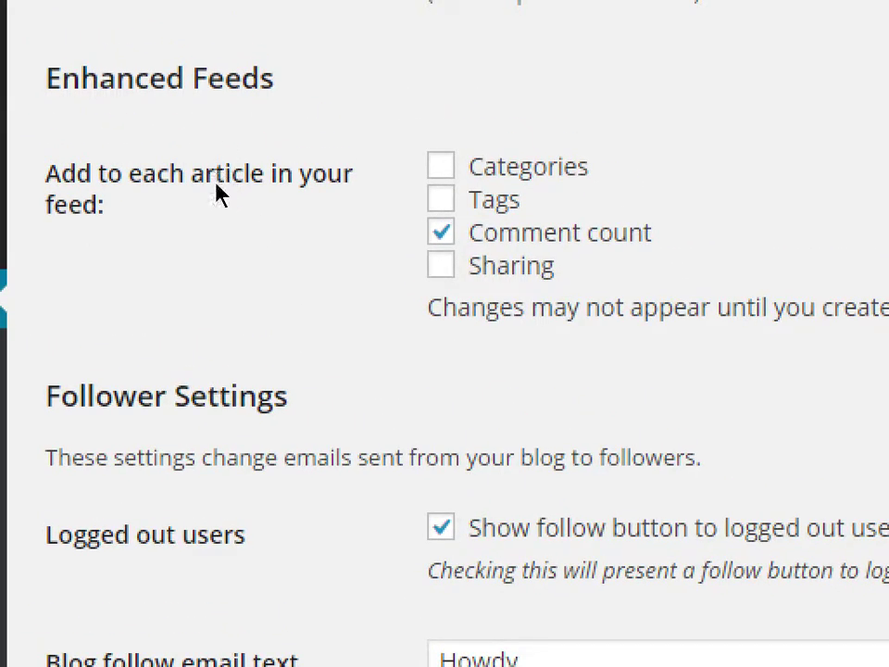
{"action": "triple_click", "coordinate": [239, 222]}
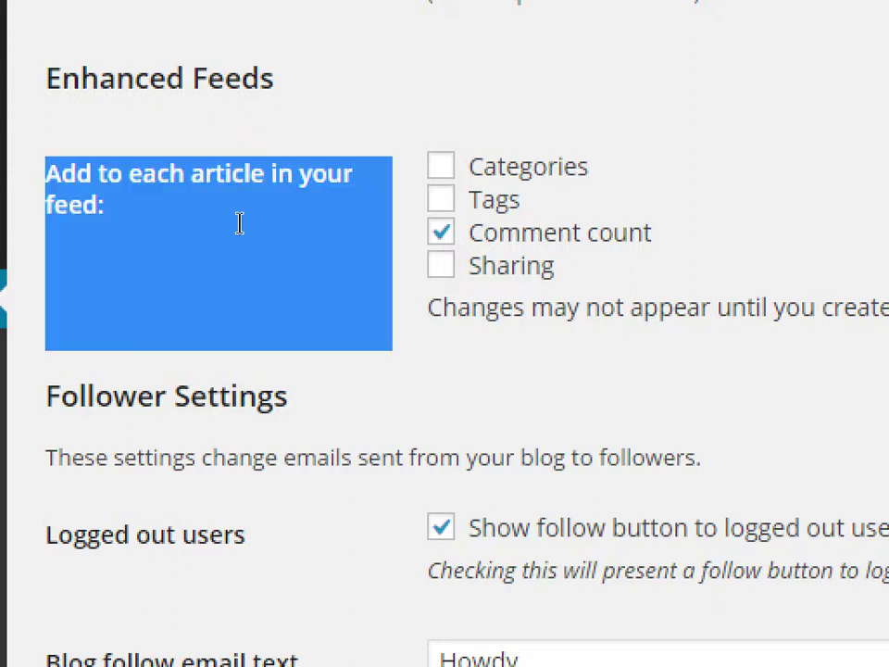
{"action": "left_click", "coordinate": [267, 224]}
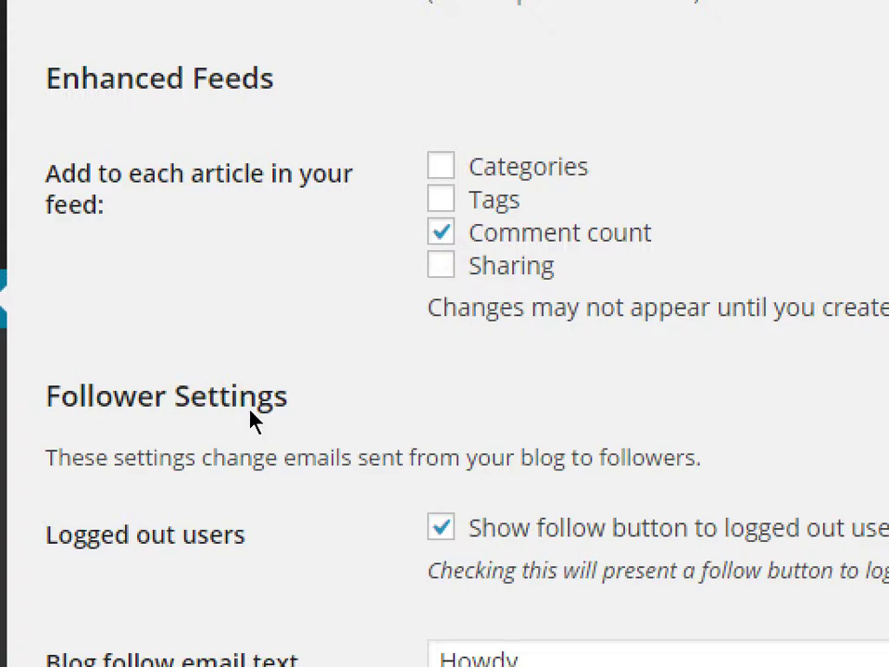
{"action": "scroll", "coordinate": [250, 417], "scroll_direction": "down", "scroll_amount": 5}
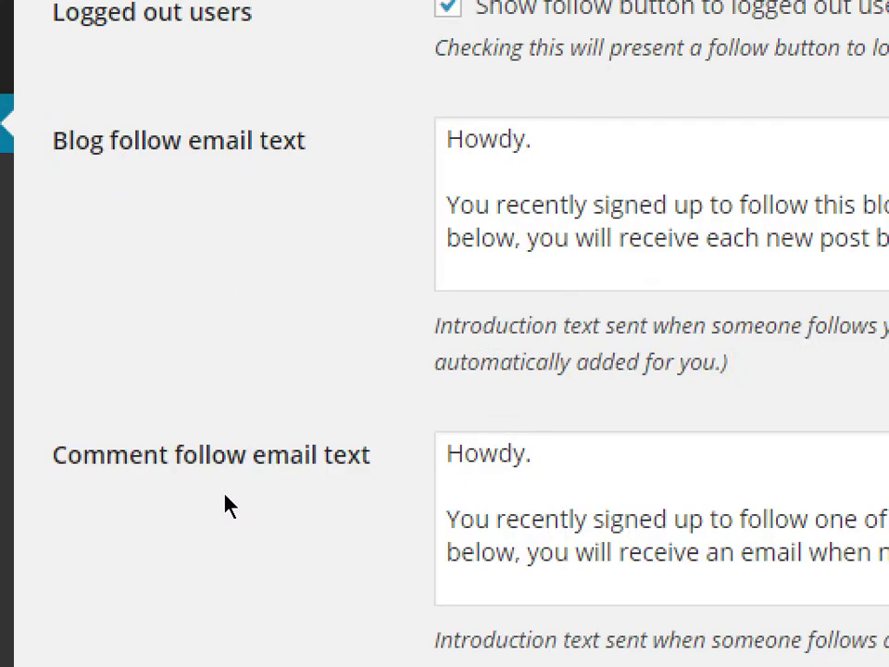
{"action": "scroll", "coordinate": [224, 505], "scroll_direction": "down", "scroll_amount": 2}
{"action": "scroll", "coordinate": [224, 504], "scroll_direction": "up", "scroll_amount": 2}
{"action": "scroll", "coordinate": [224, 503], "scroll_direction": "down", "scroll_amount": 2}
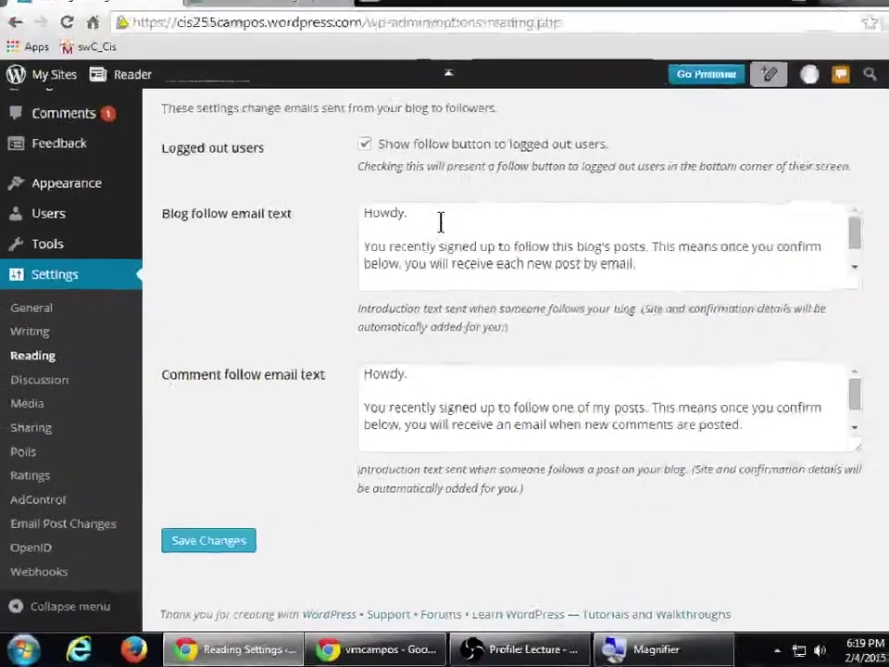
Review the Reading Settings once more and save the changes
{"action": "scroll", "coordinate": [238, 545], "scroll_direction": "up", "scroll_amount": 20}
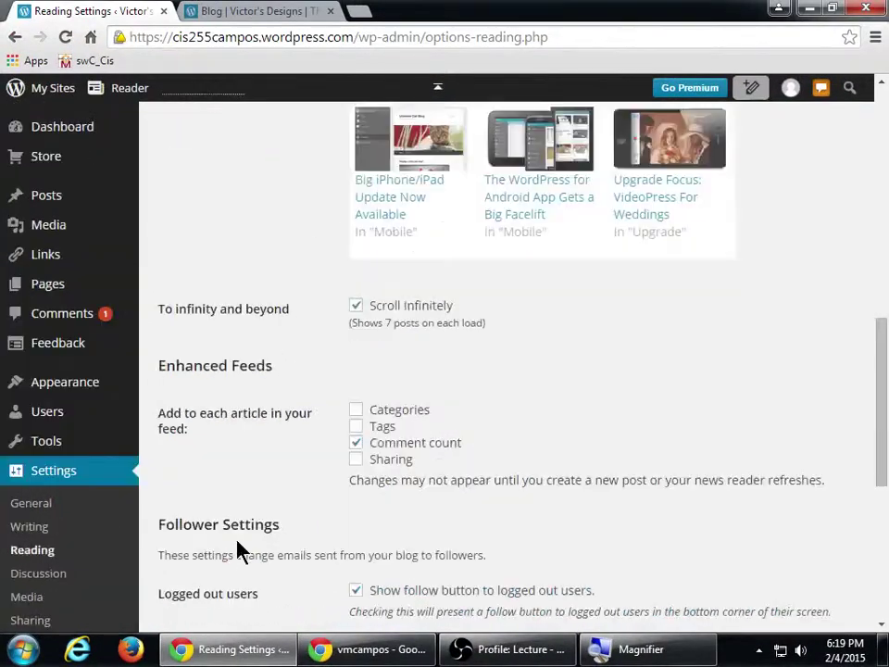
{"action": "scroll", "coordinate": [246, 545], "scroll_direction": "down", "scroll_amount": 20}
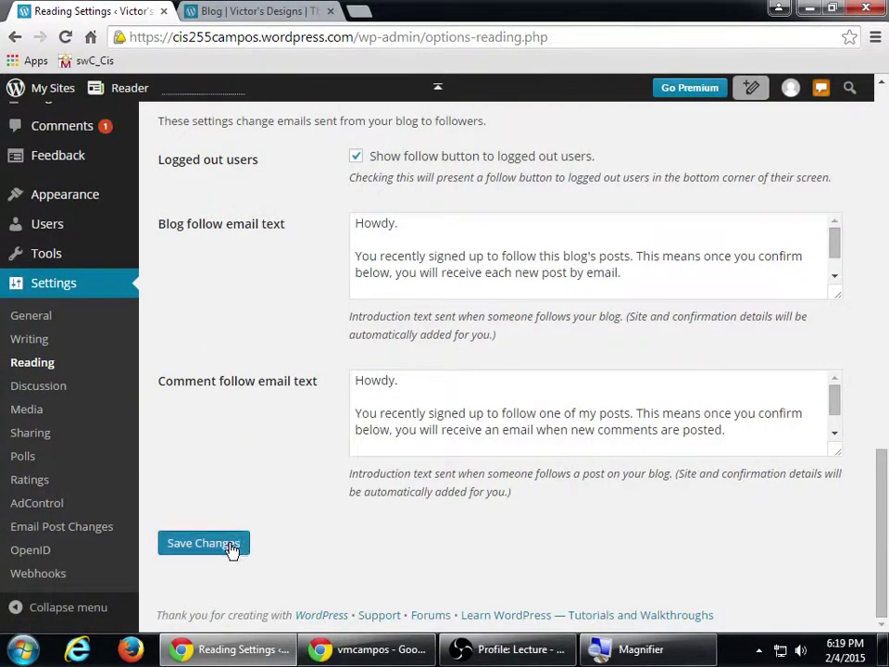
{"action": "left_click", "coordinate": [236, 545]}
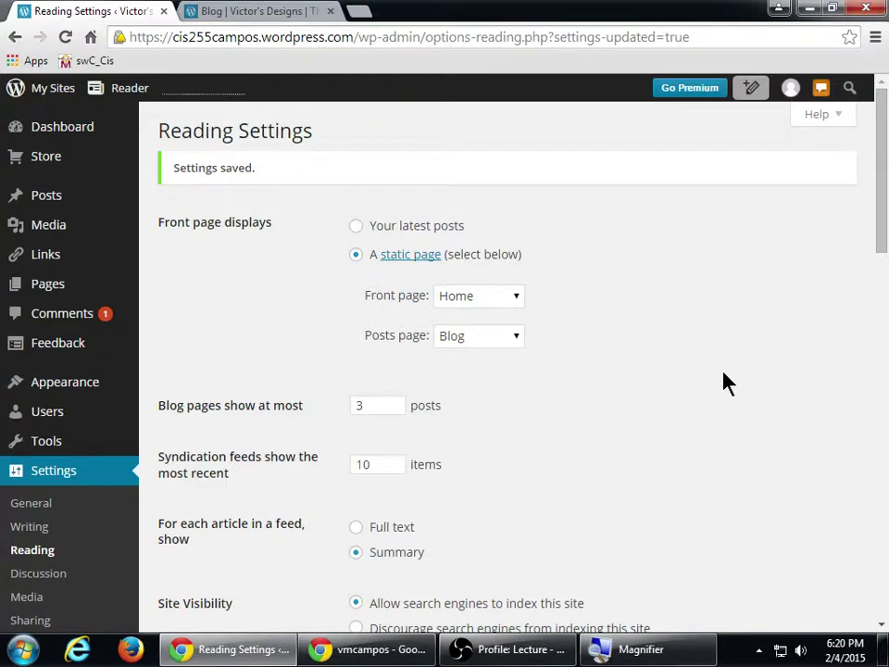
{"action": "left_click", "coordinate": [509, 649]}
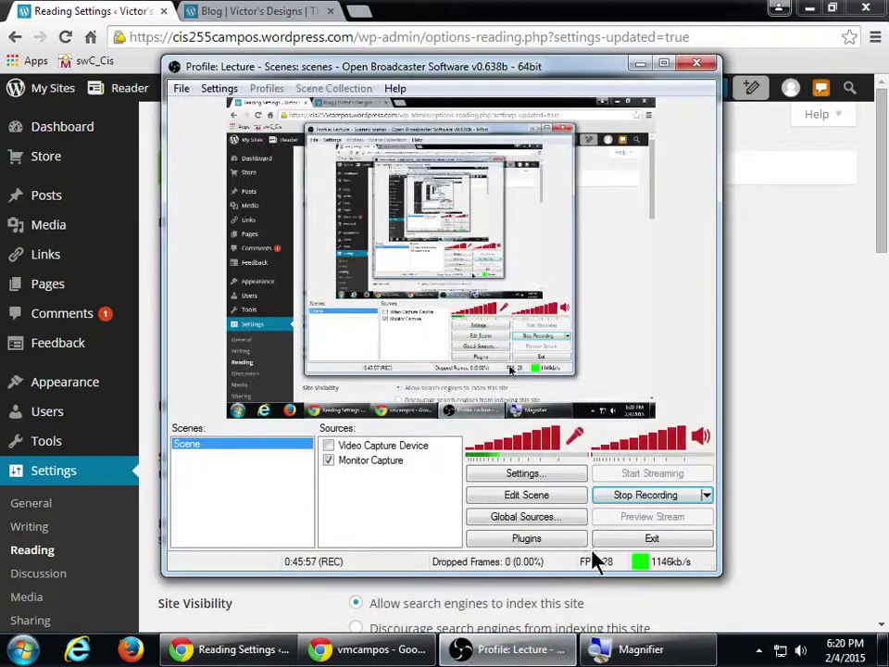